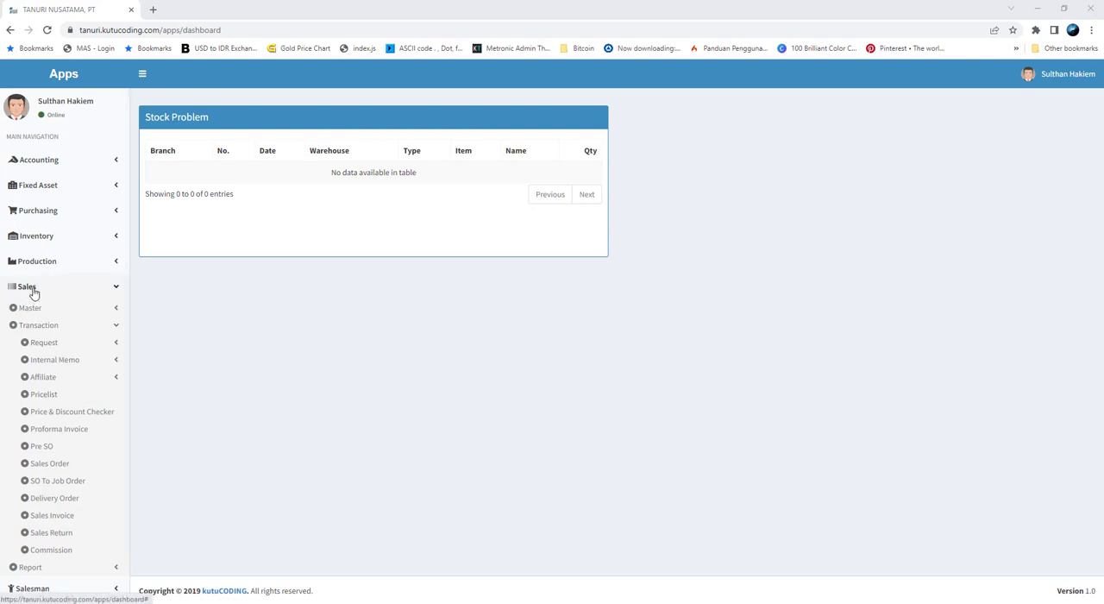
Open the sales Pricelist page and bring up the KOMISI 2022 sheet photo to read its date and product rates
click(52, 396)
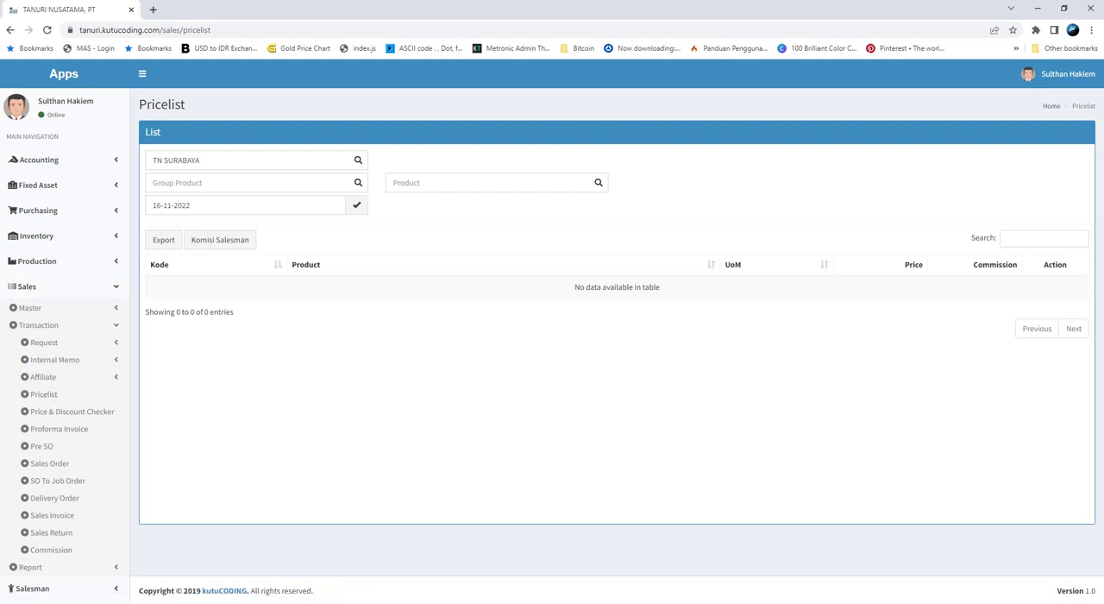
click(263, 599)
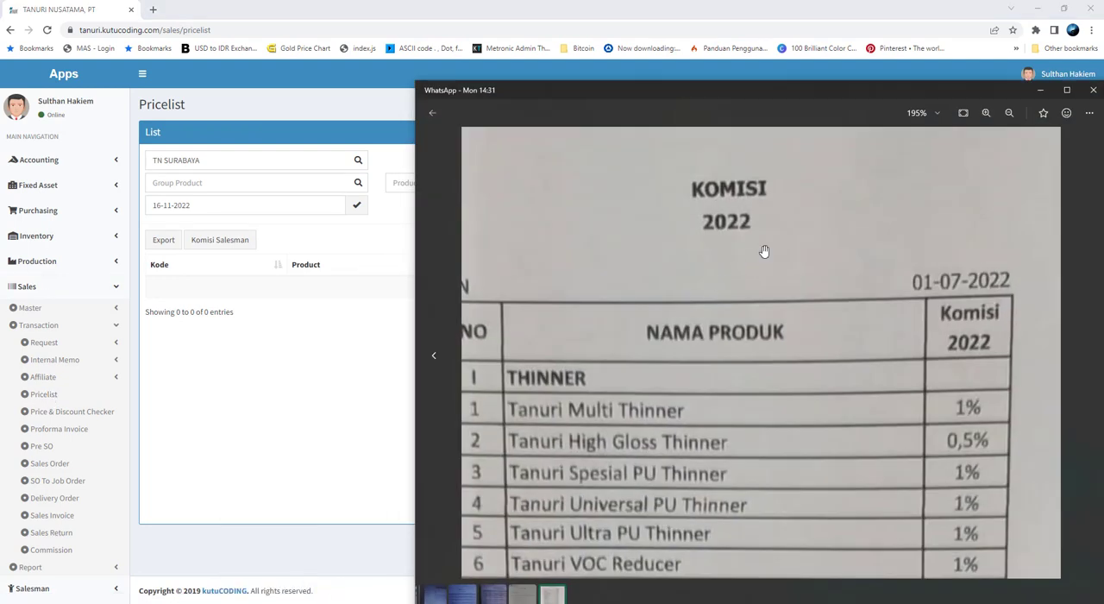
drag(801, 98, 811, 66)
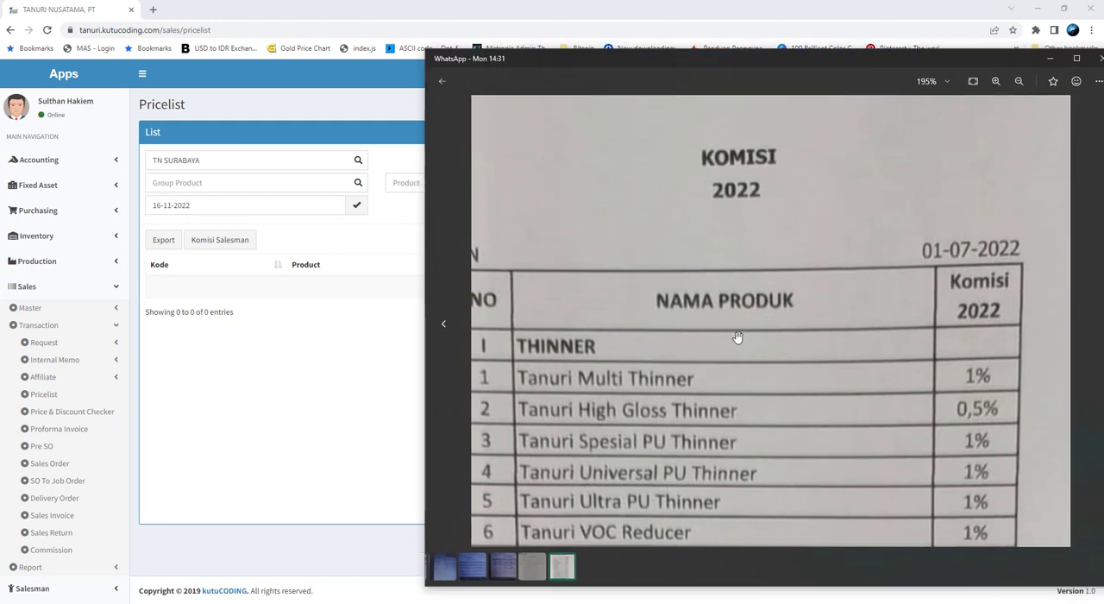
drag(734, 337, 773, 315)
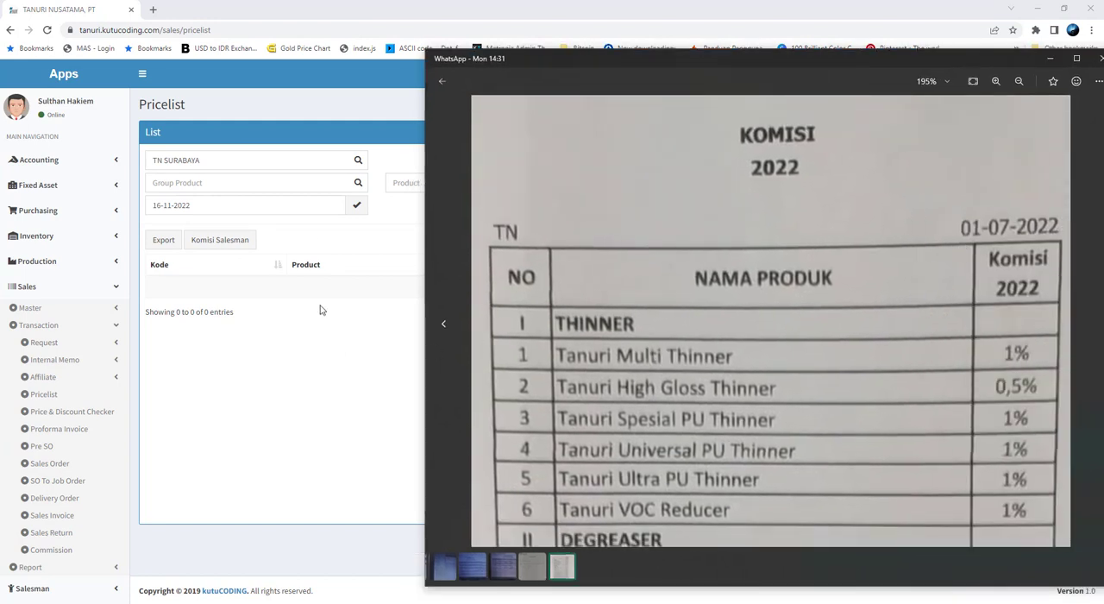
Set the pricelist's product group filter to TANURI FINISH GOODS
click(301, 185)
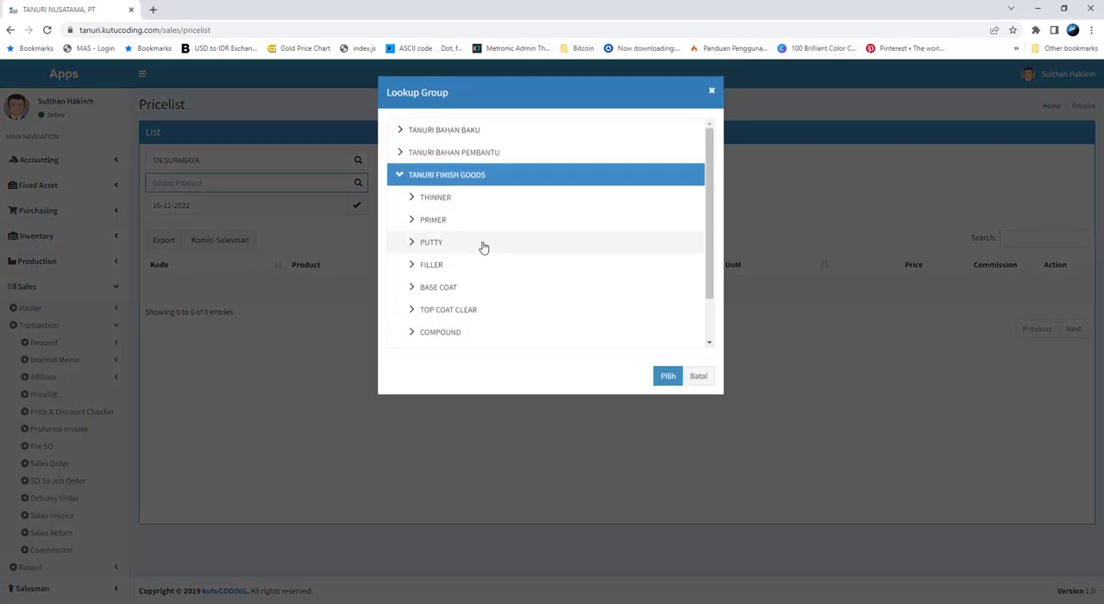
click(401, 176)
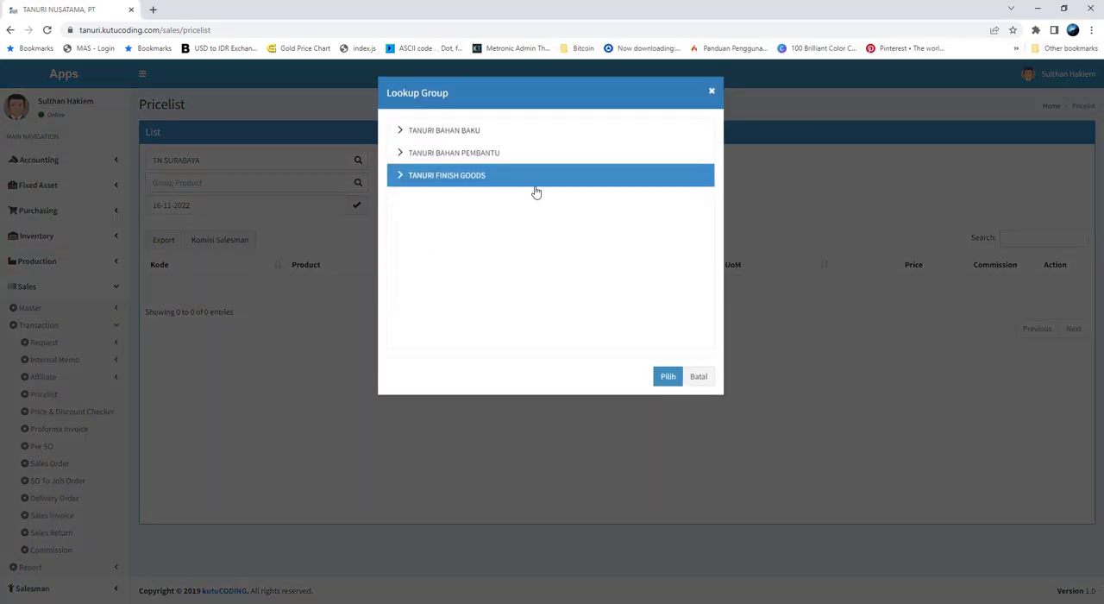
click(665, 377)
Set the pricelist date to 01-07-2022 and load the product list
click(285, 208)
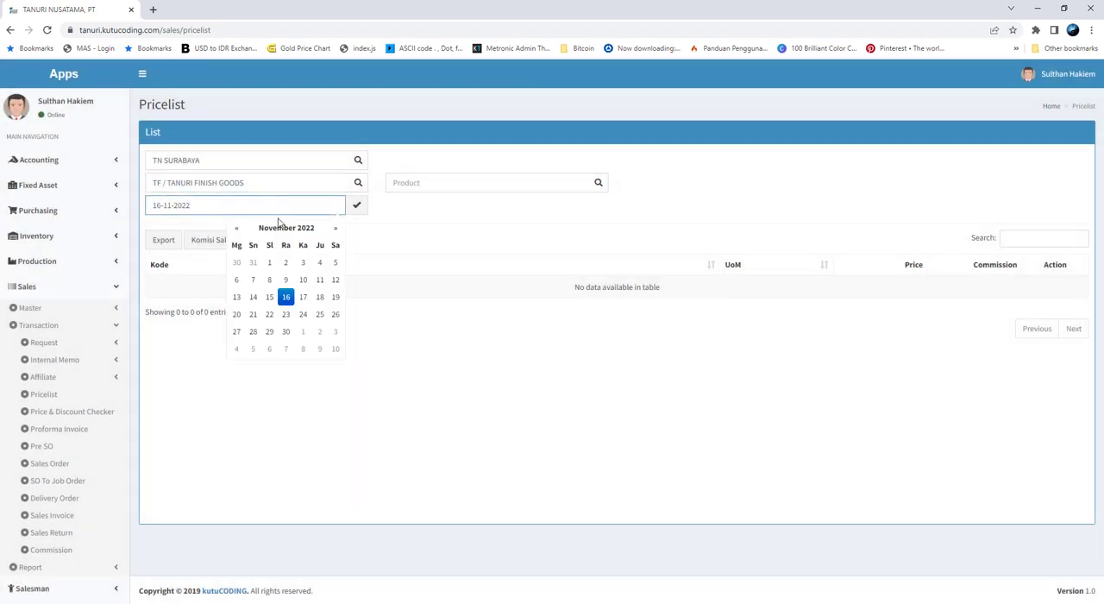
click(238, 229)
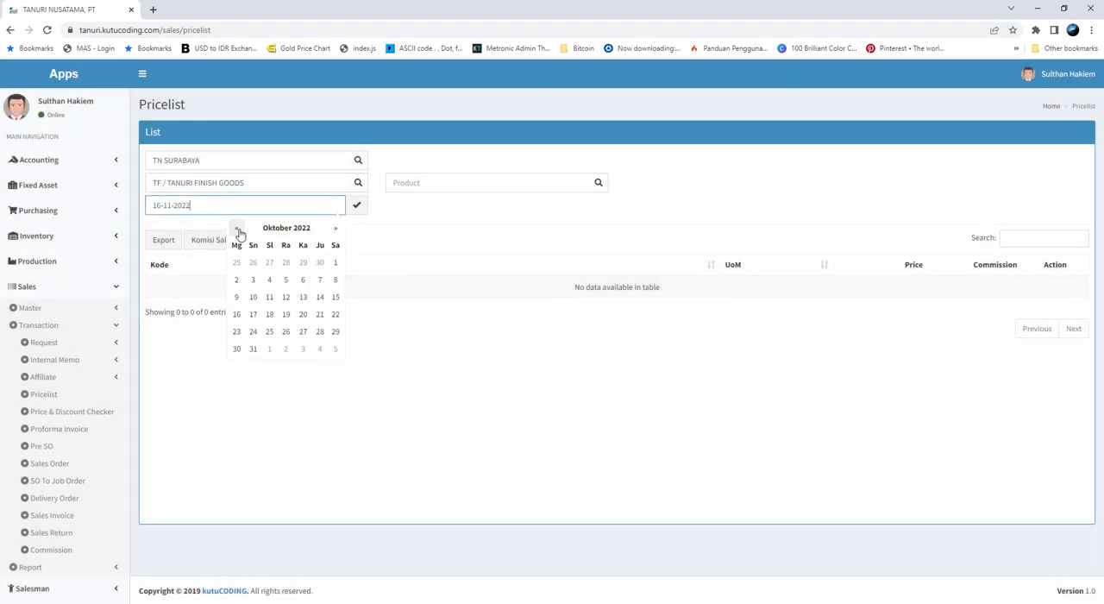
click(238, 230)
click(238, 230)
click(238, 230)
click(315, 265)
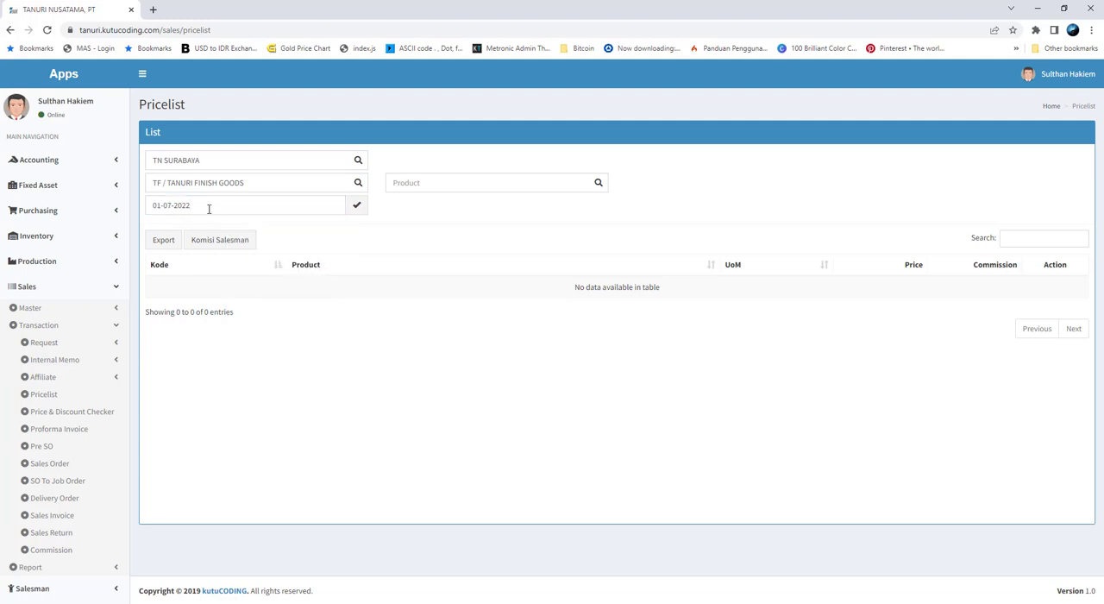
click(356, 205)
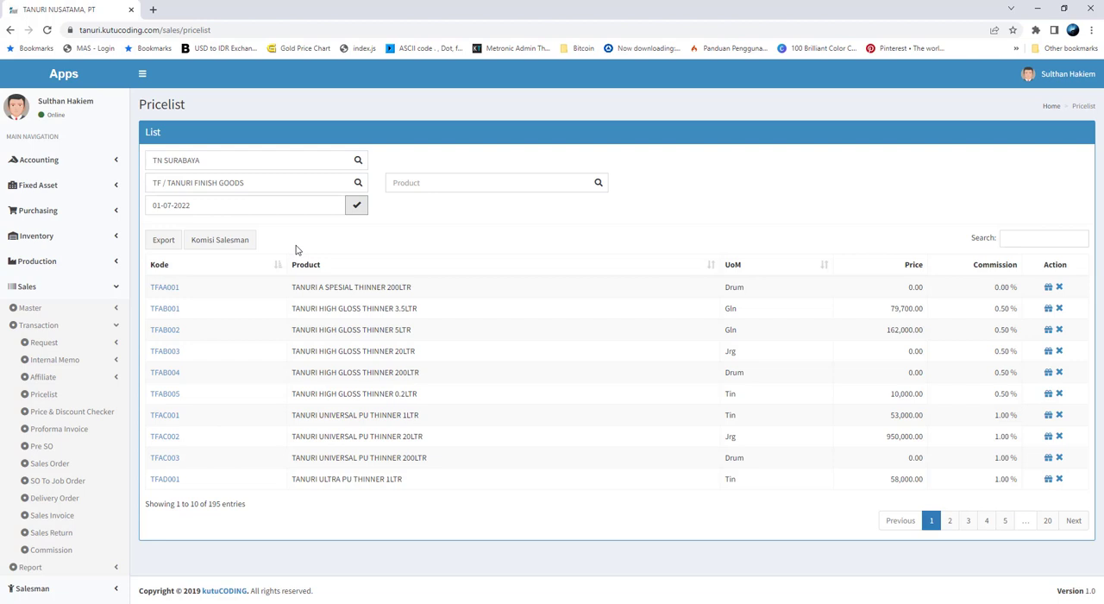
Open the Komisi Salesman form and compare its date with the commission sheet photo
click(236, 244)
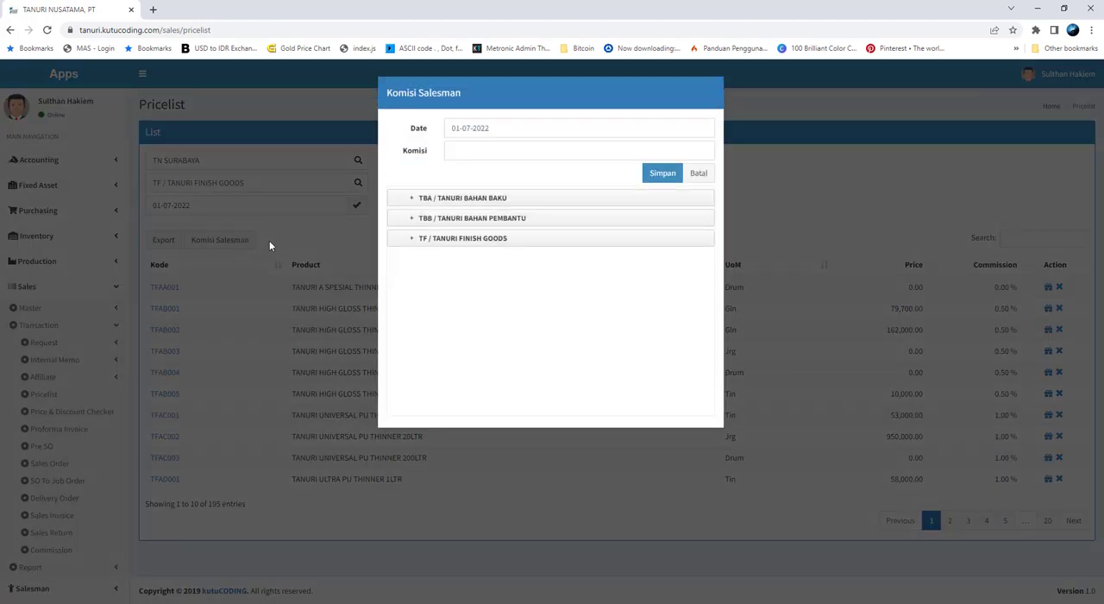
click(495, 128)
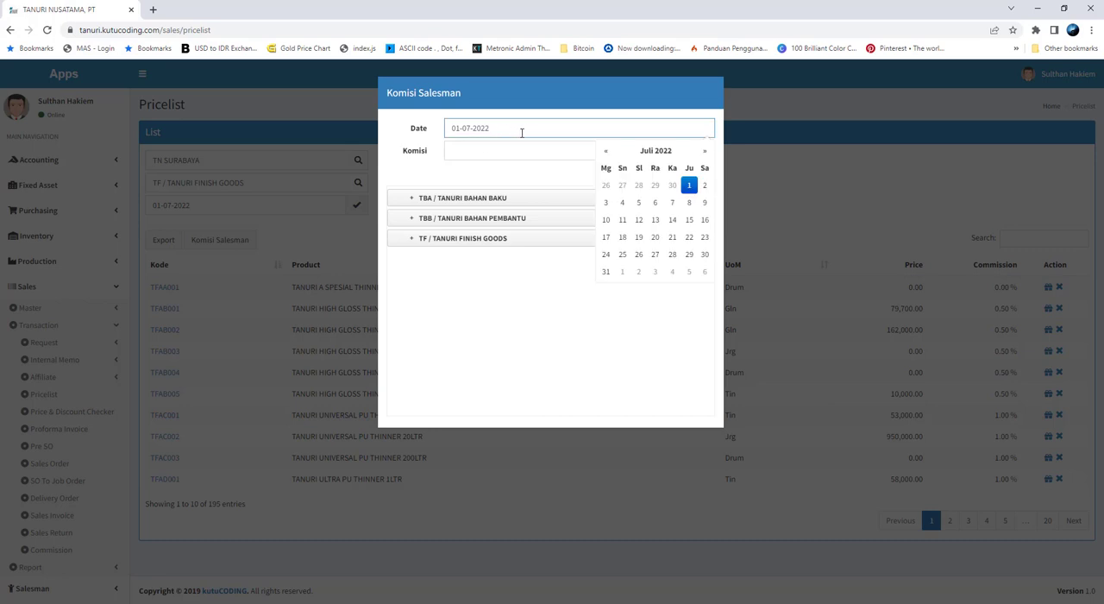
triple_click(444, 130)
key(alt+Tab)
drag(820, 360, 830, 301)
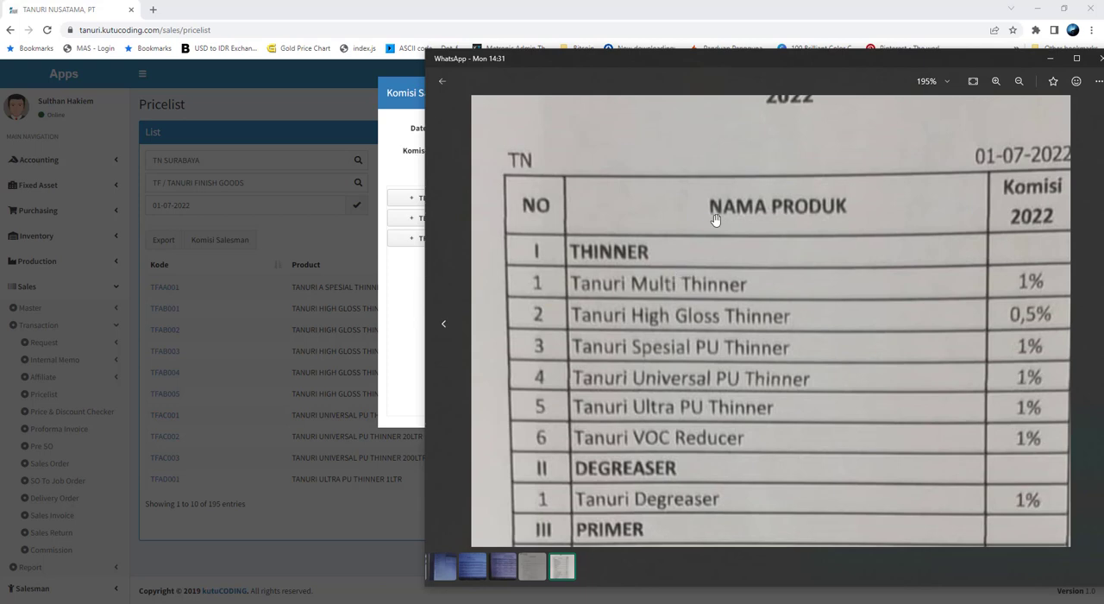
drag(755, 65, 783, 118)
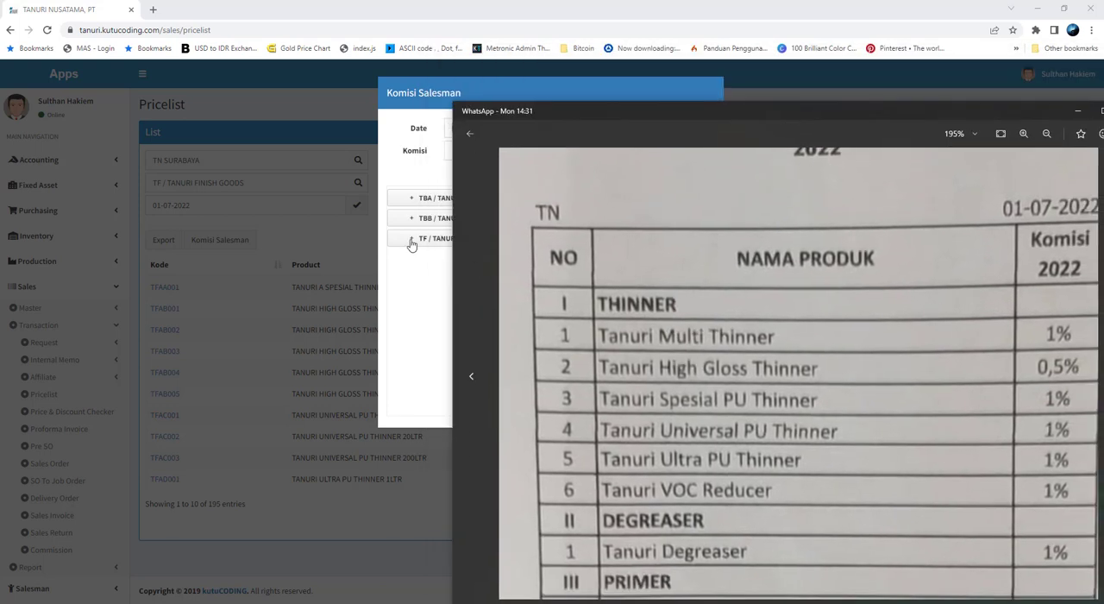
Expand TANURI FINISH GOODS, THINNER and TANURI MULTI THINNER in the product tree, and check the Multi Thinner rate on the commission sheet
click(411, 242)
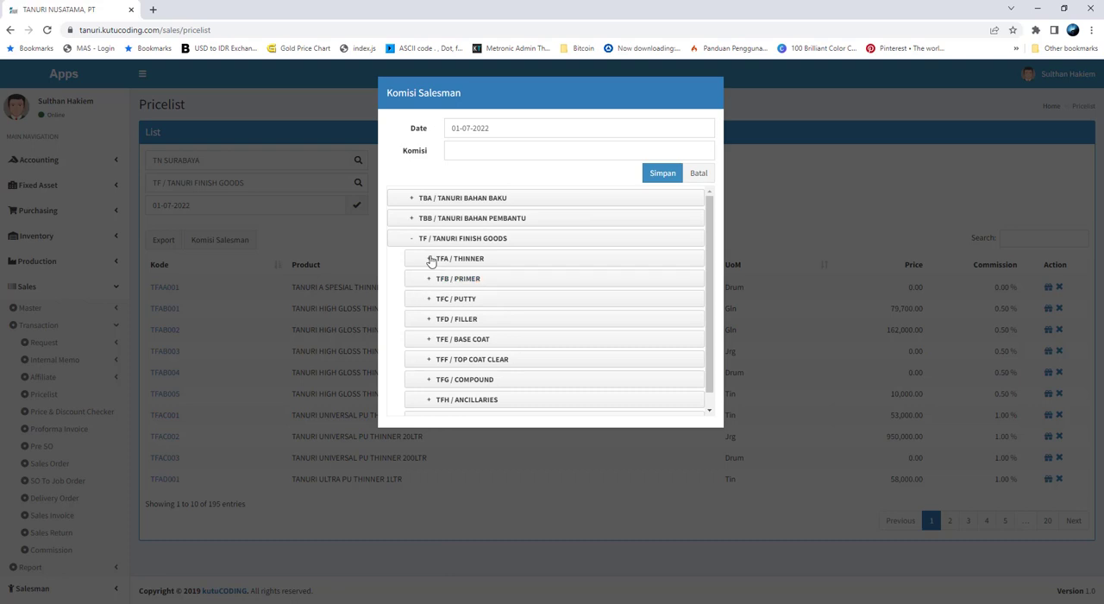
click(429, 257)
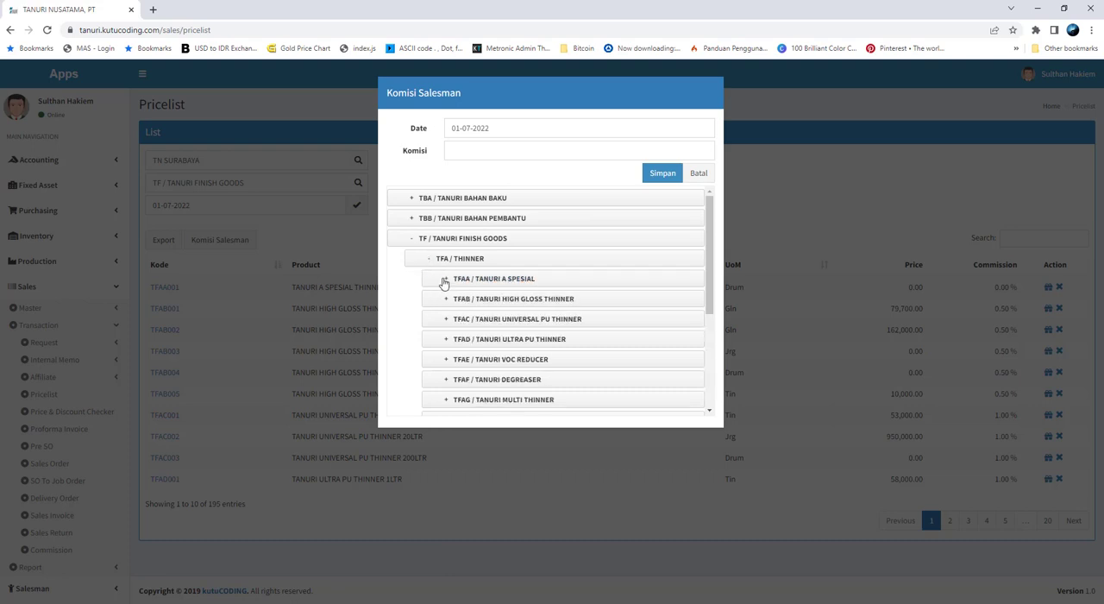
click(446, 400)
scroll(569, 363, down, 2)
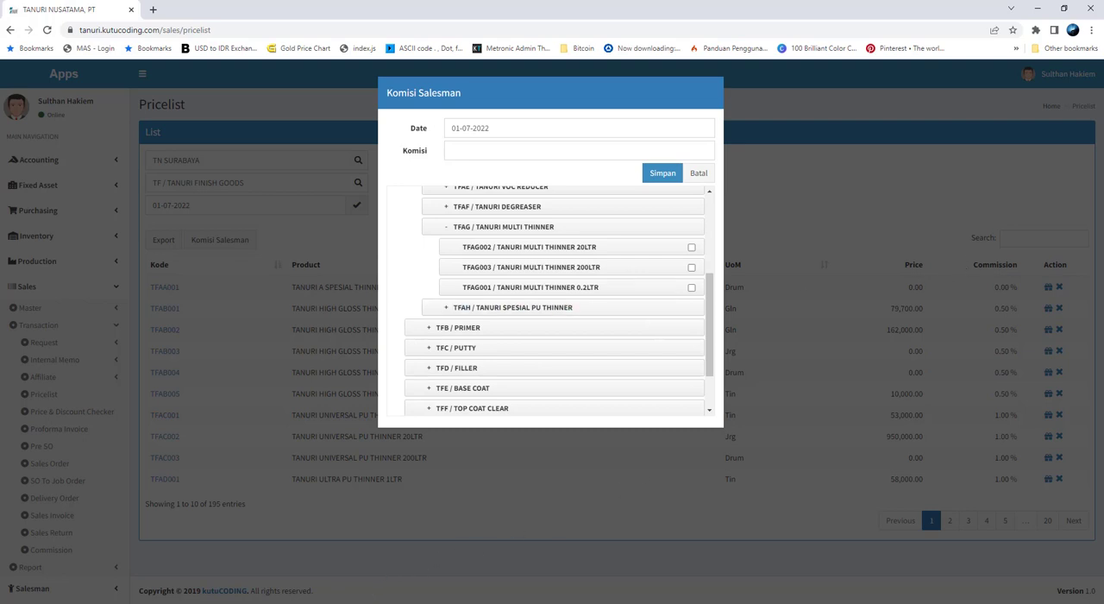
key(alt+Tab)
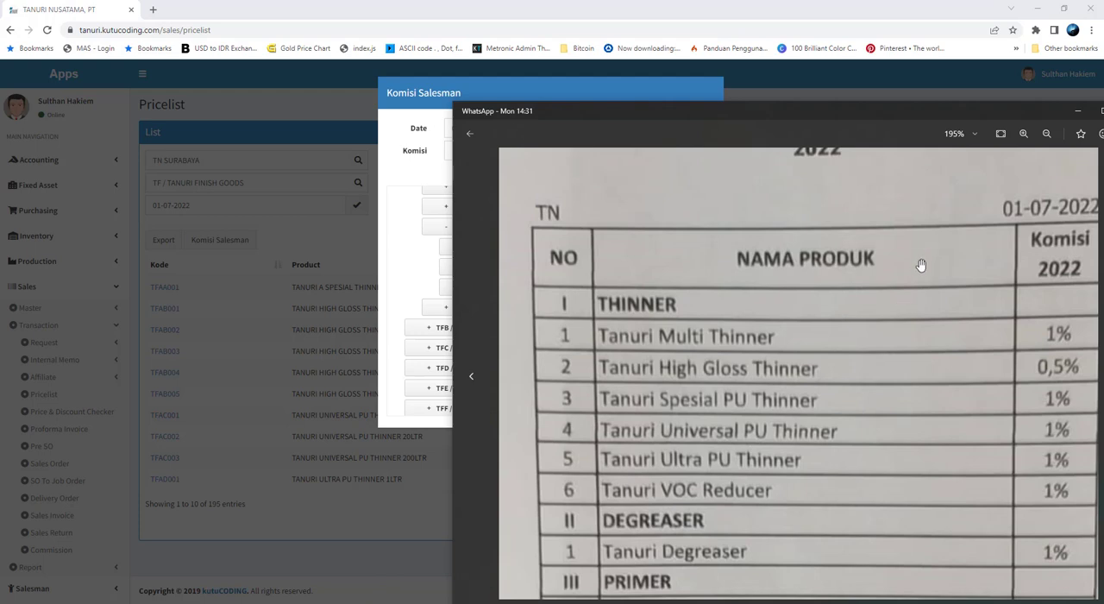
drag(921, 265, 936, 296)
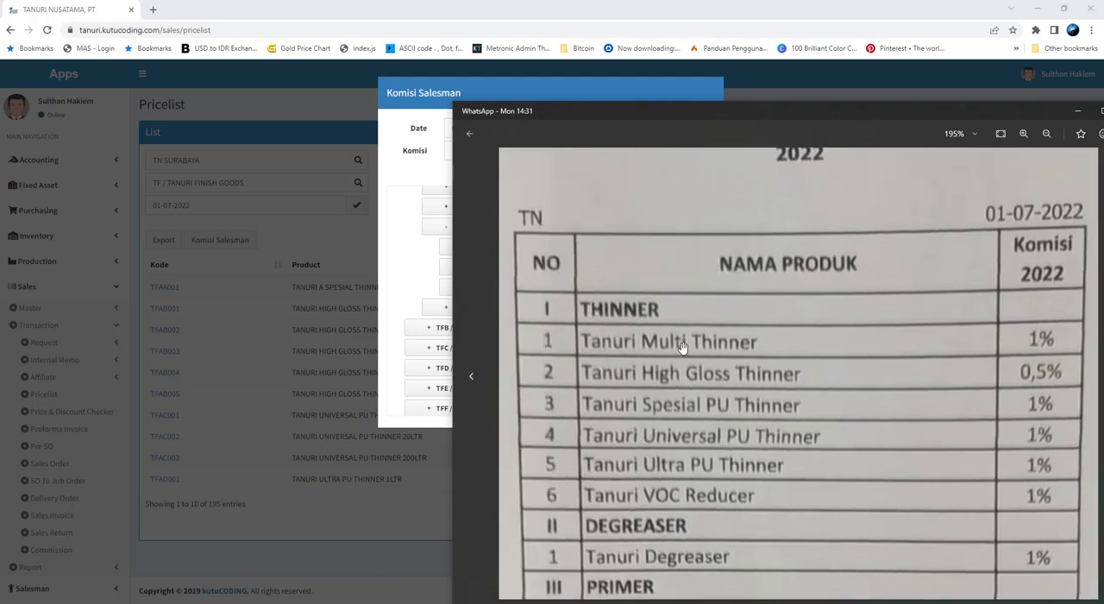
Select the 20LTR, 200LTR and 0.2LTR TANURI MULTI THINNER products and save a 1% commission for them
click(415, 256)
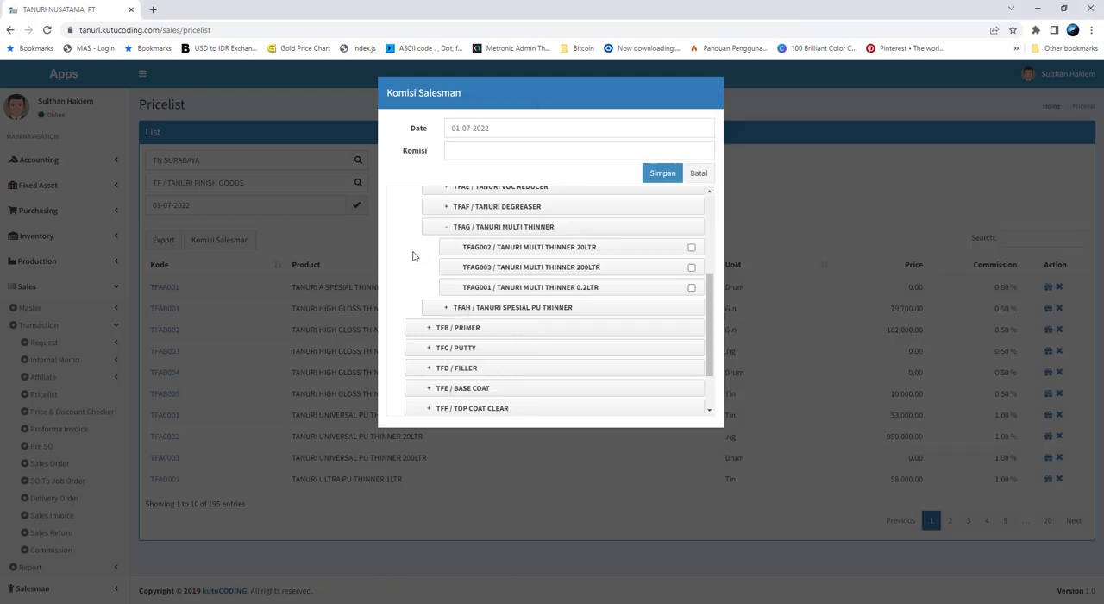
click(690, 248)
click(690, 267)
click(690, 288)
click(544, 153)
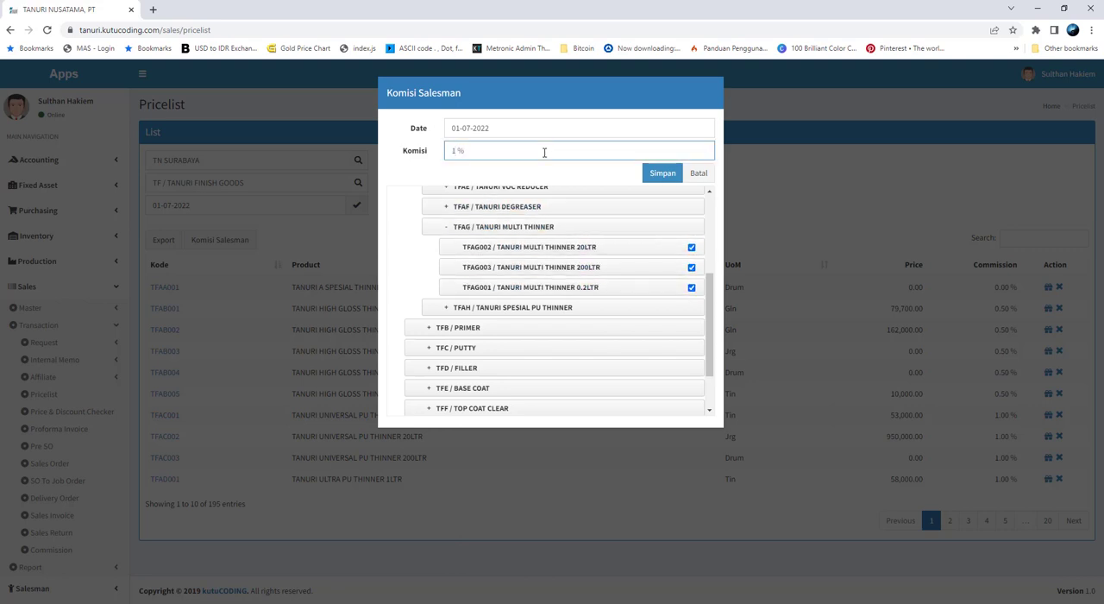
click(655, 179)
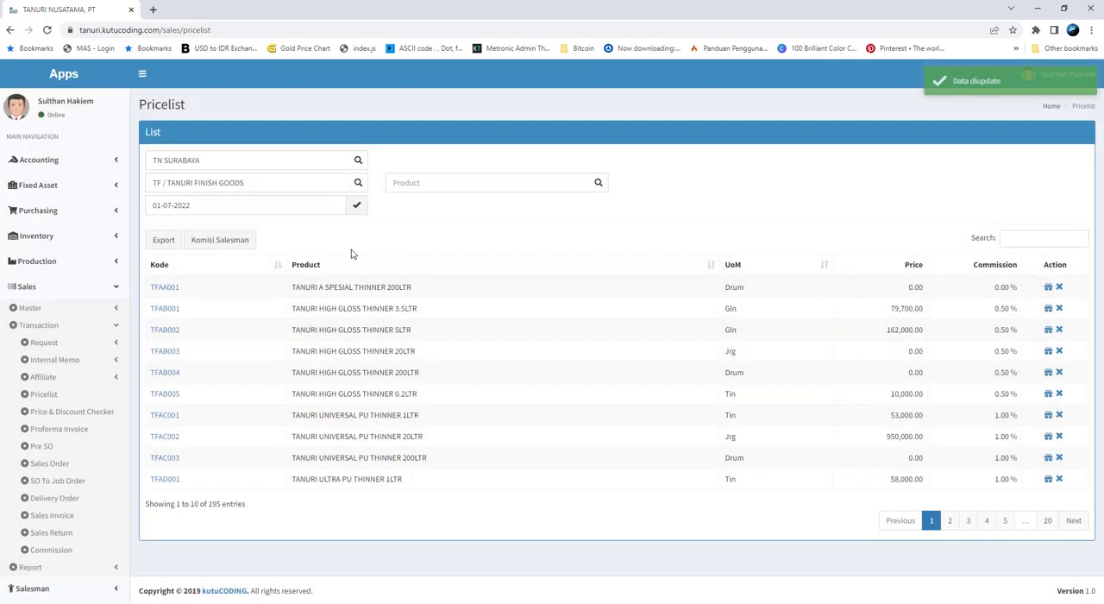
Reopen the Komisi Salesman form and select the 20LTR and 0.2LTR TANURI SPESIAL PU THINNER products, consulting the commission sheet
click(245, 239)
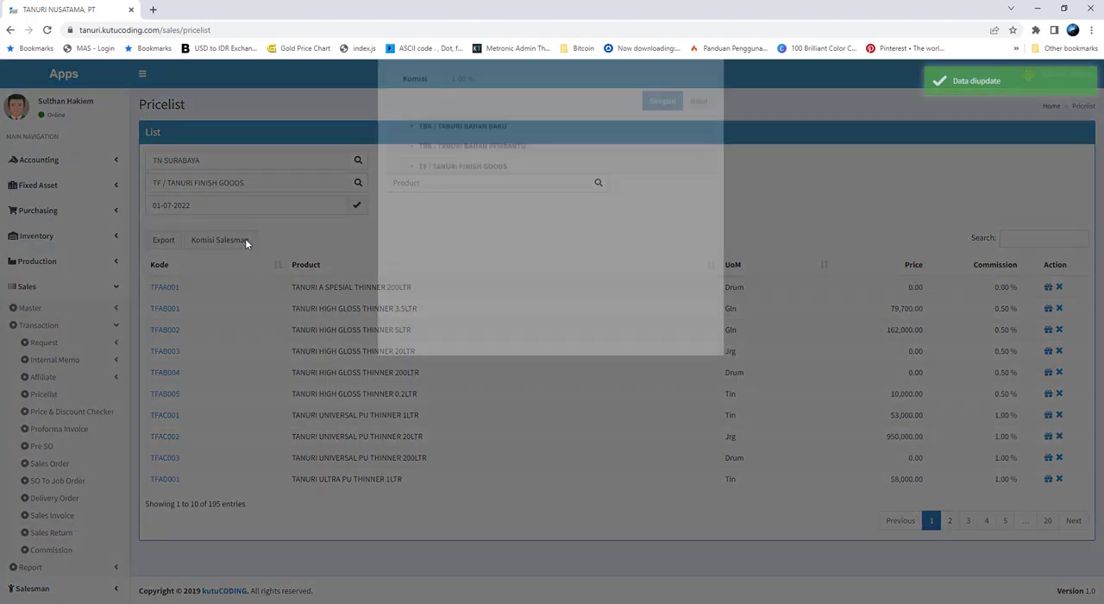
click(419, 242)
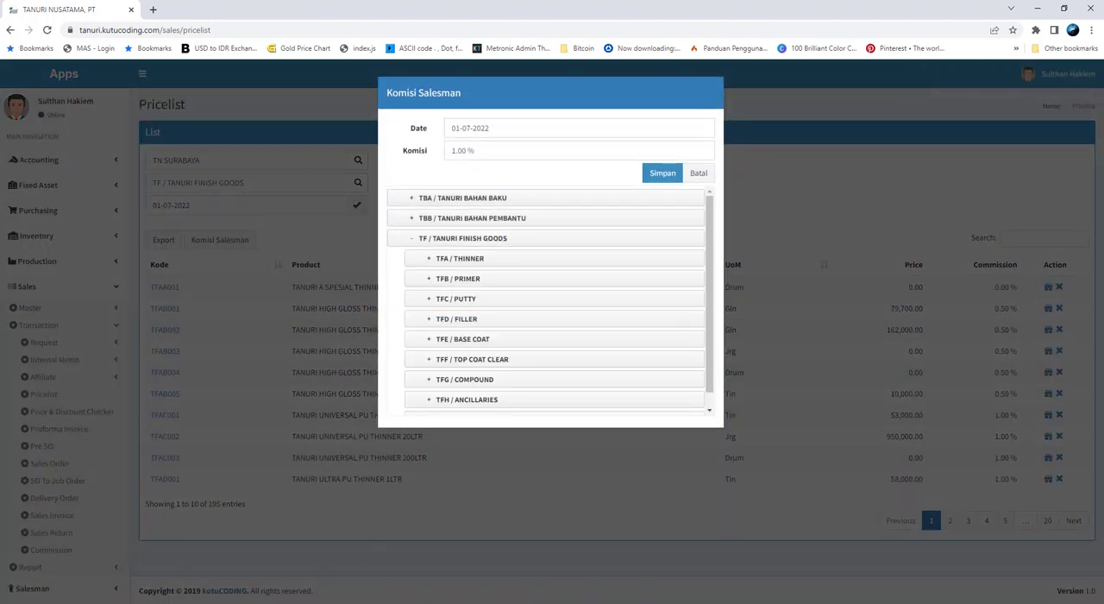
key(alt+Tab)
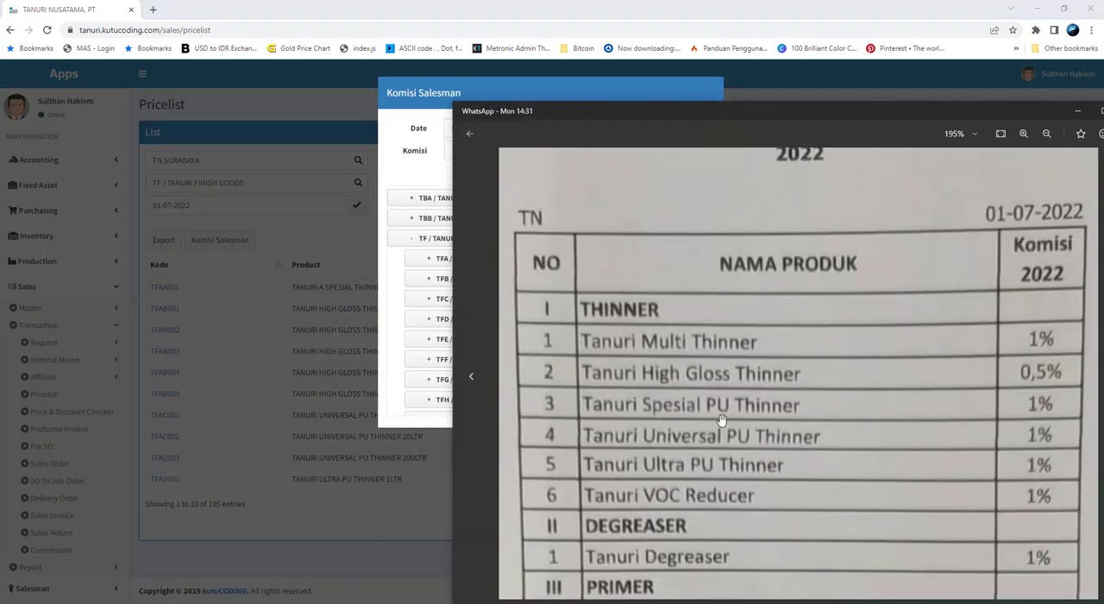
click(389, 277)
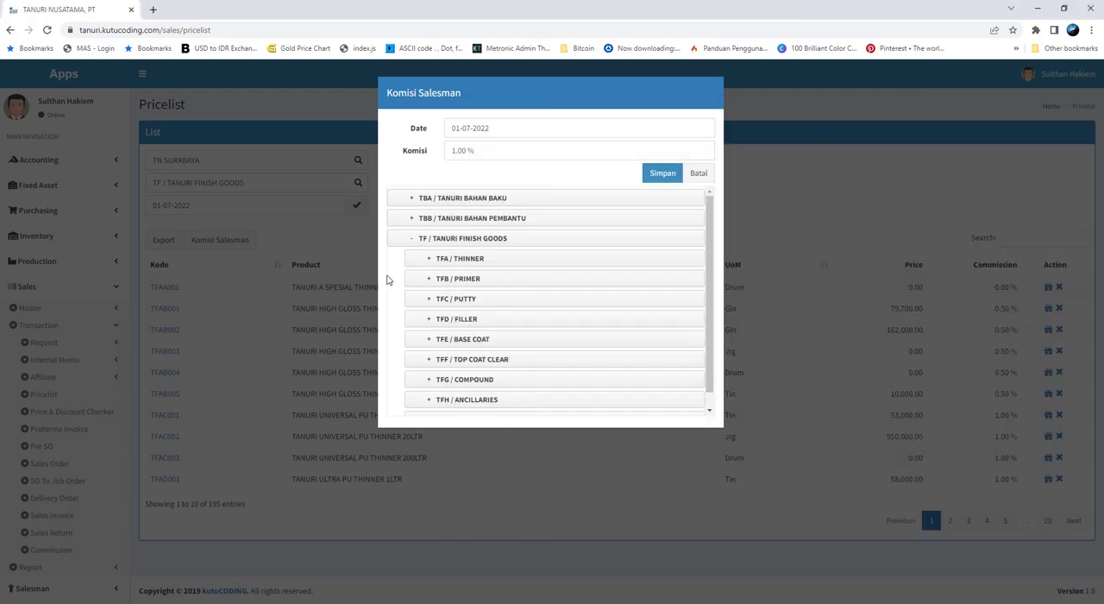
click(434, 260)
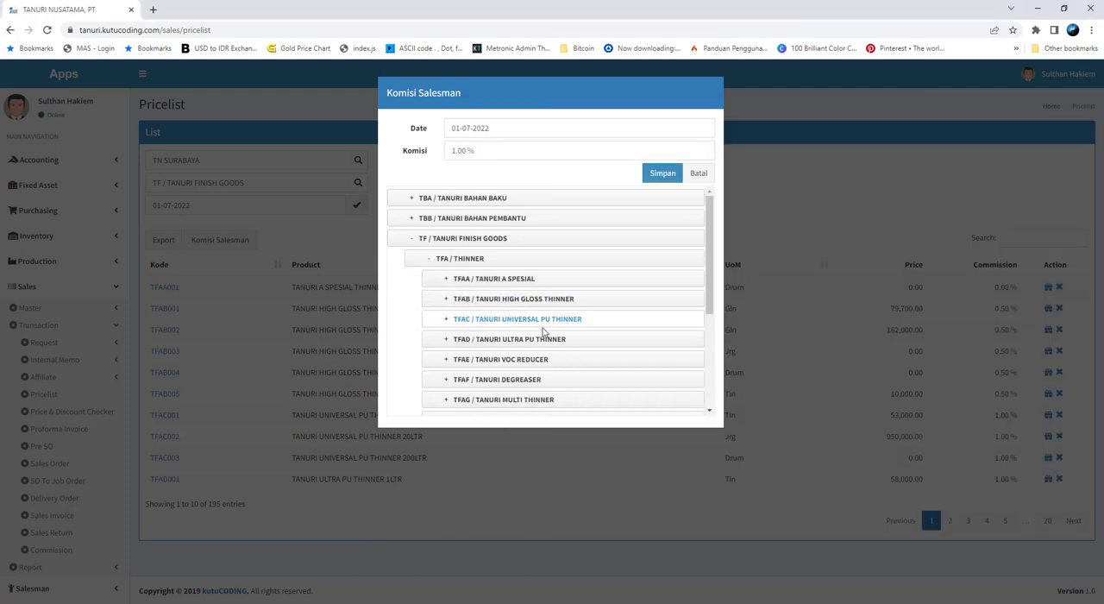
scroll(592, 339, down, 1)
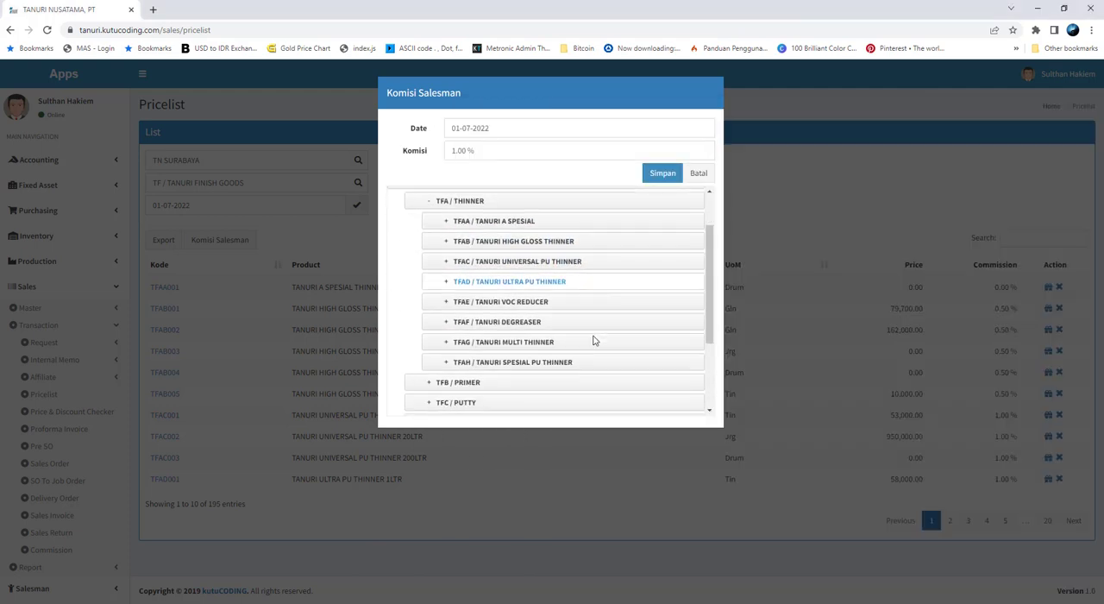
click(445, 366)
scroll(606, 342, down, 1)
click(691, 267)
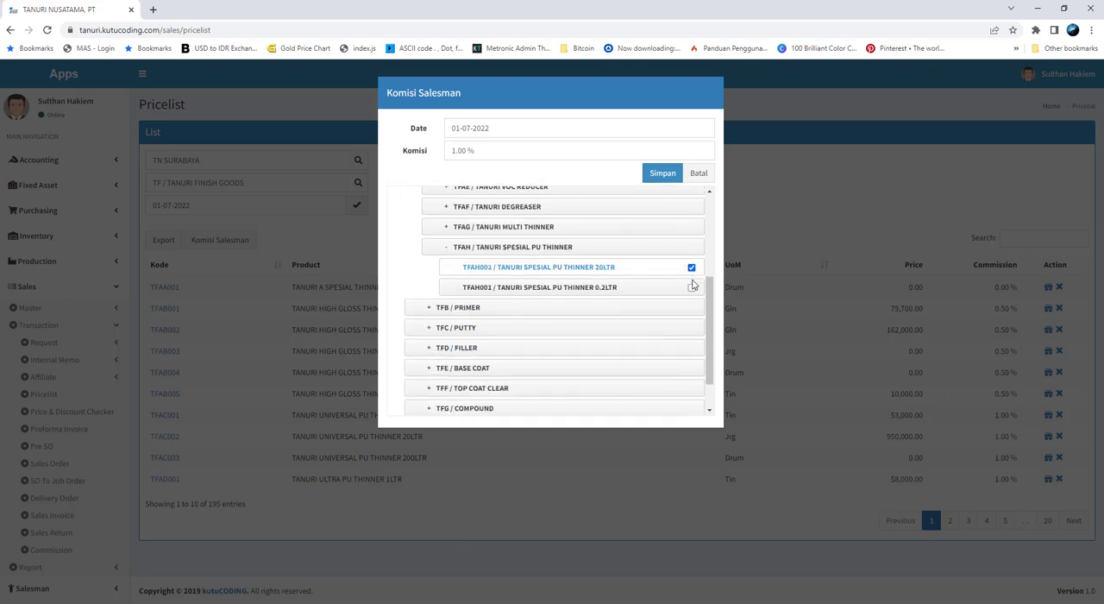
click(691, 287)
Check the Universal PU Thinner entry on the commission sheet and also select its 1LTR, 20LTR and 200LTR products
key(alt+Tab)
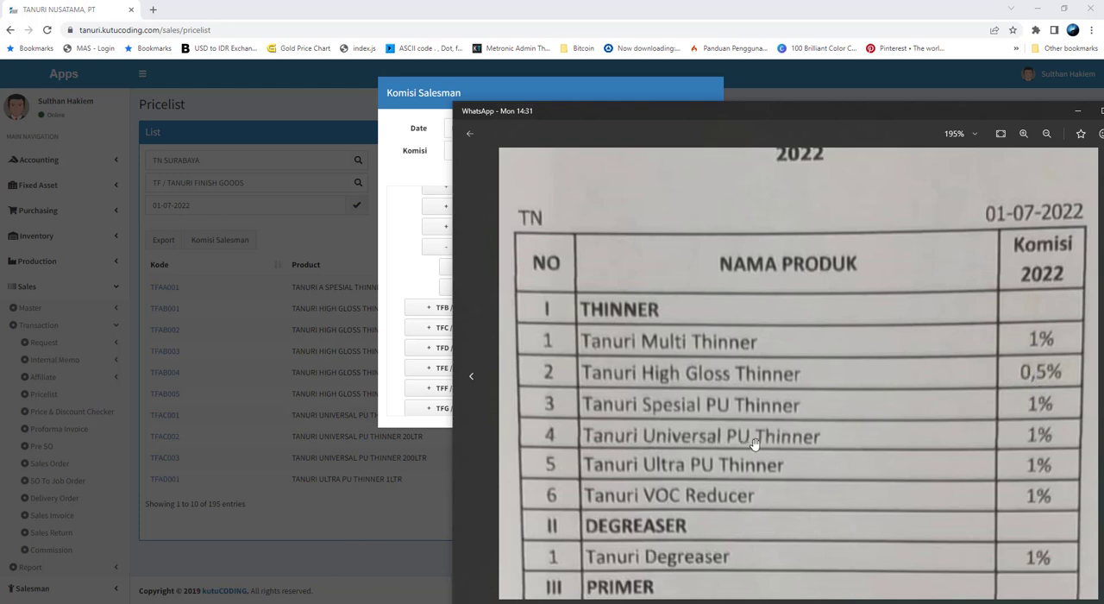
click(415, 281)
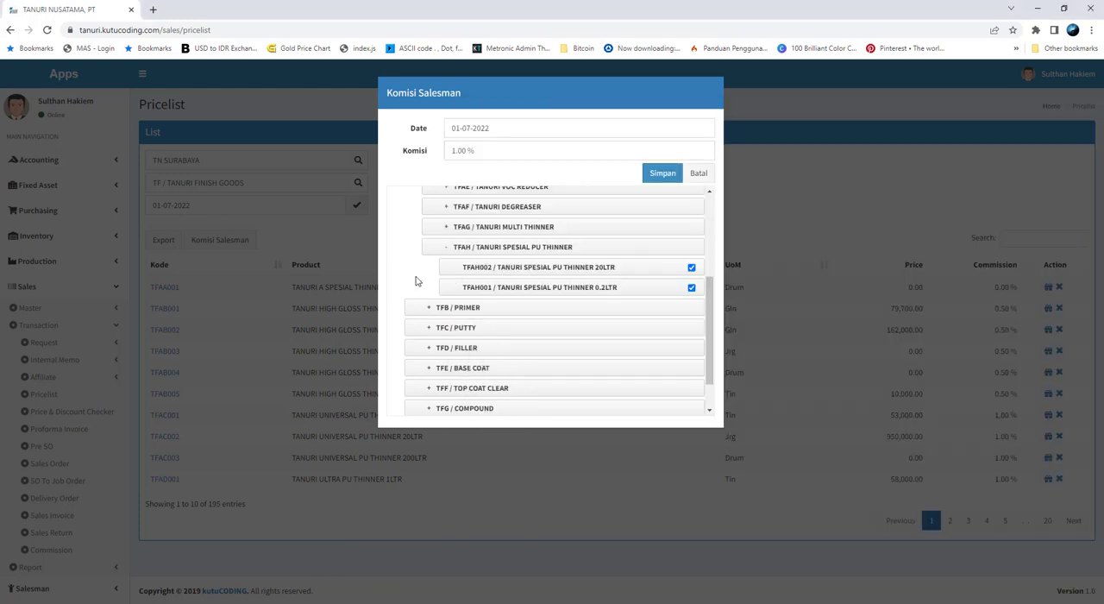
scroll(415, 281, up, 2)
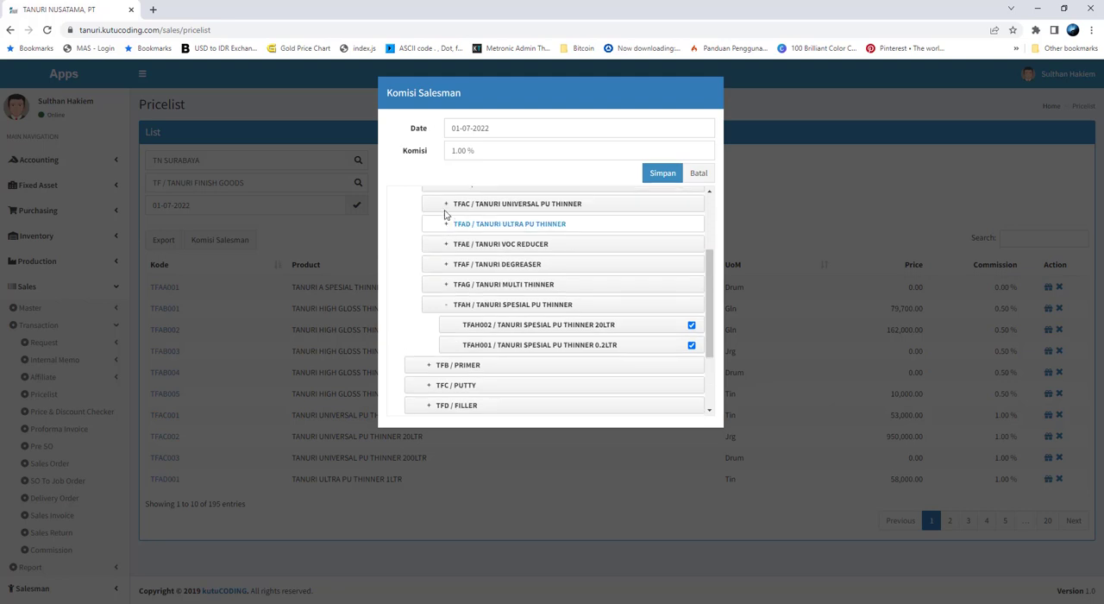
click(474, 205)
click(690, 224)
click(691, 244)
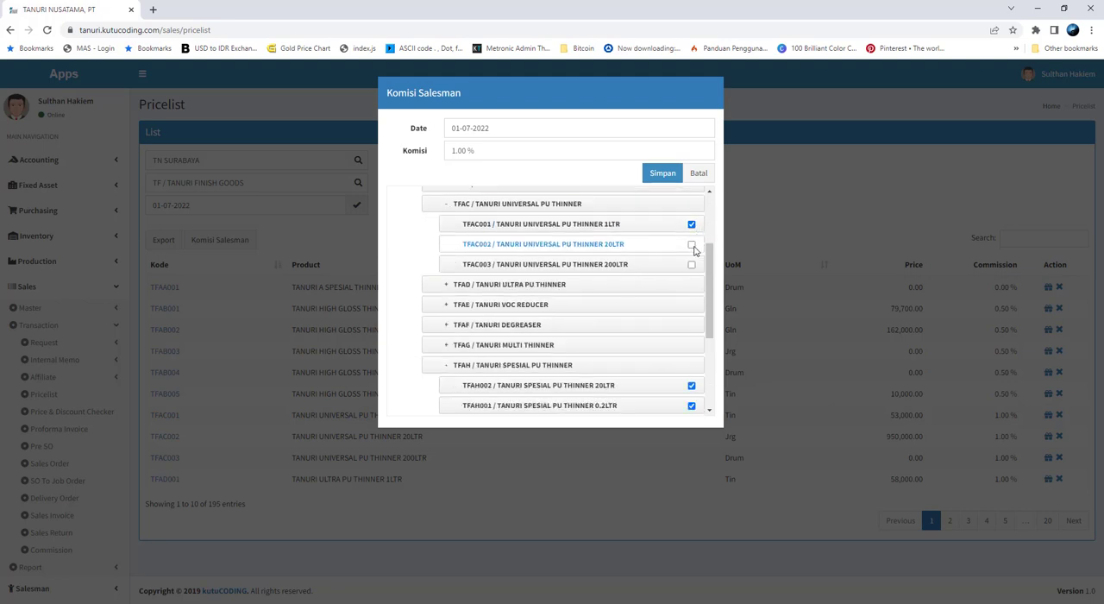
click(691, 265)
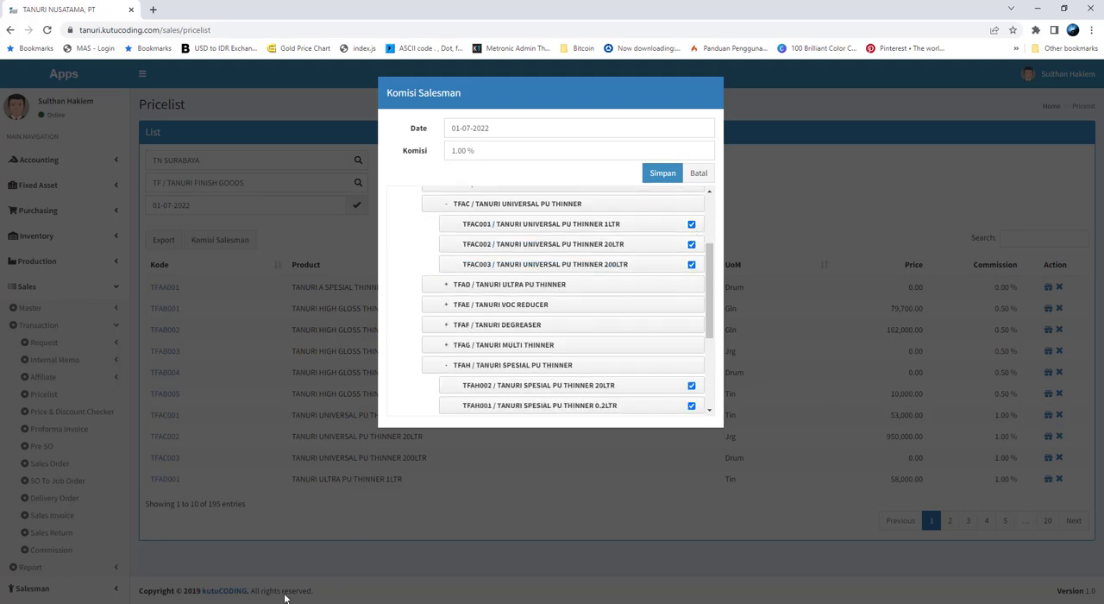
Check the Ultra PU Thinner entry on the commission sheet and also select its 1LTR, 20LTR and 200LTR products
key(alt+Tab)
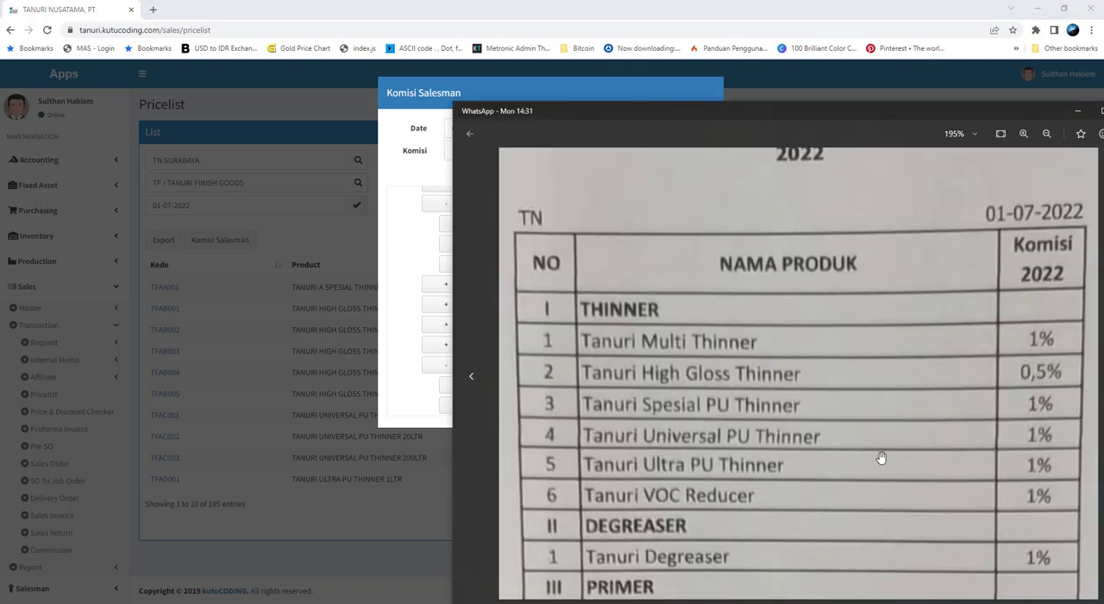
click(403, 290)
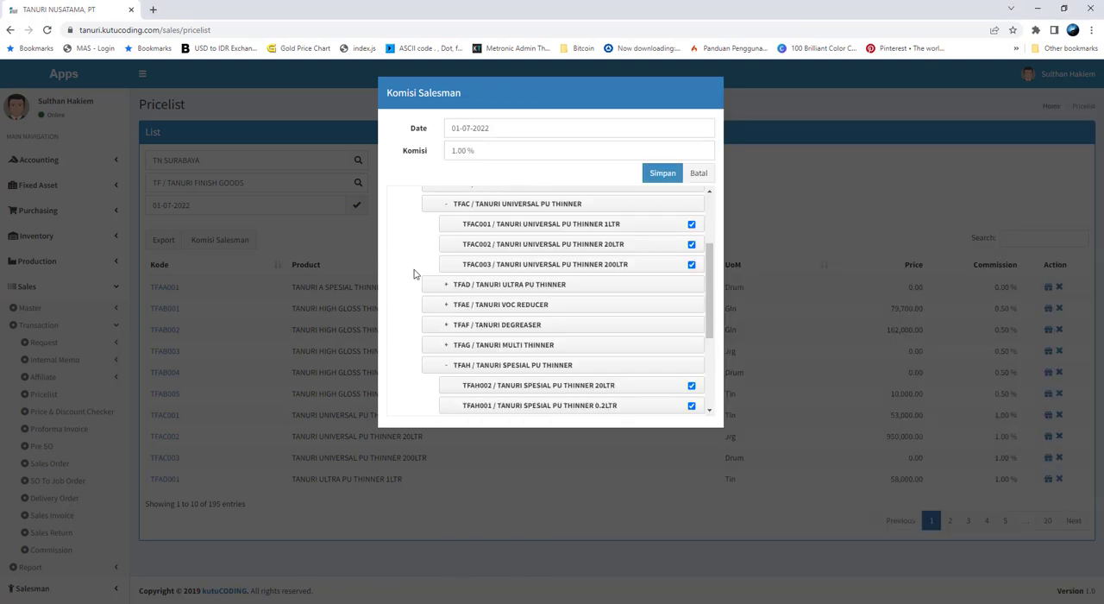
scroll(443, 327, up, 1)
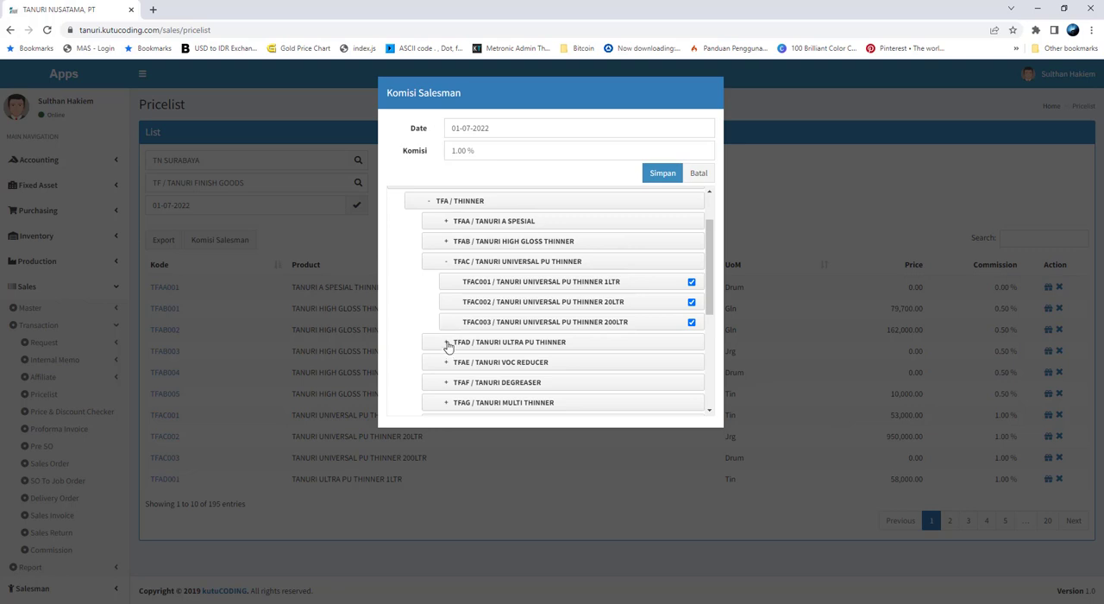
click(446, 342)
click(690, 362)
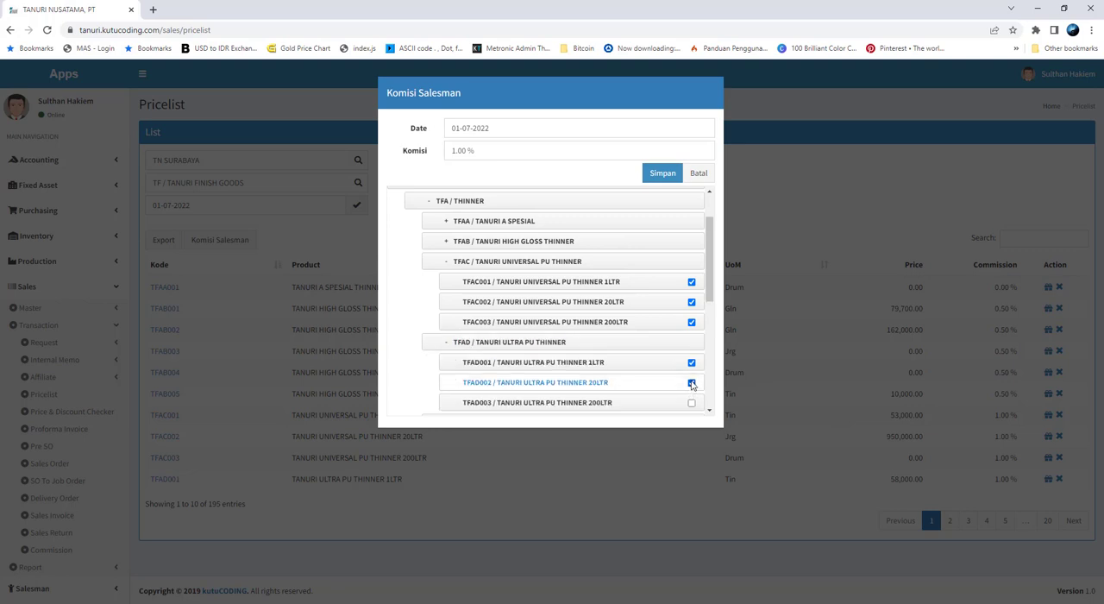
click(690, 401)
scroll(641, 374, down, 1)
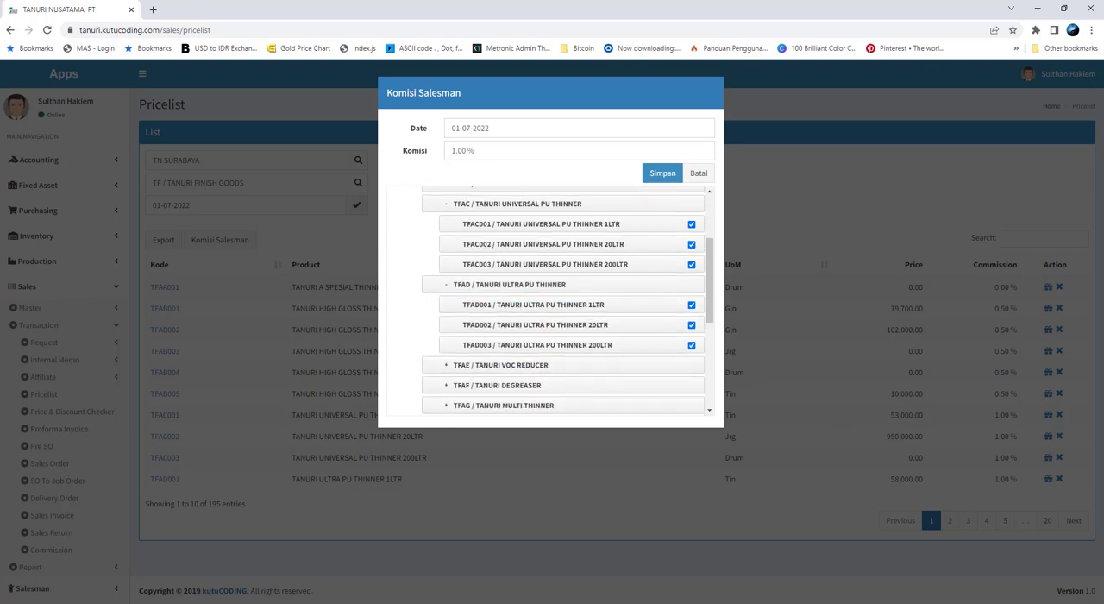
Check the VOC Reducer rate on the commission sheet, add TANURI VOC REDUCER 1LTR to the selection and save the 1% commission
click(262, 603)
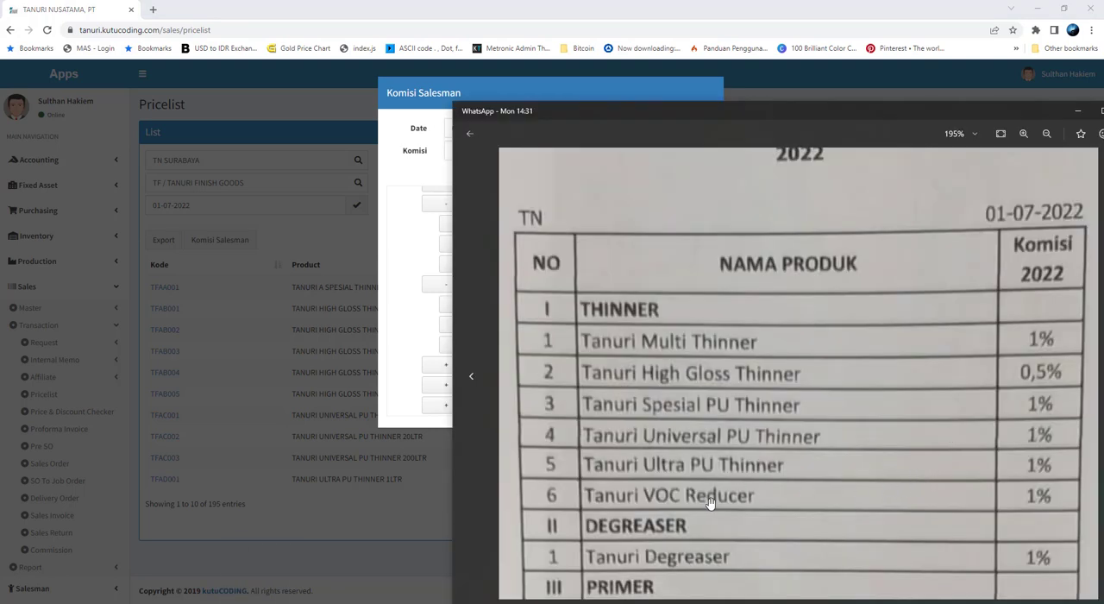
click(415, 258)
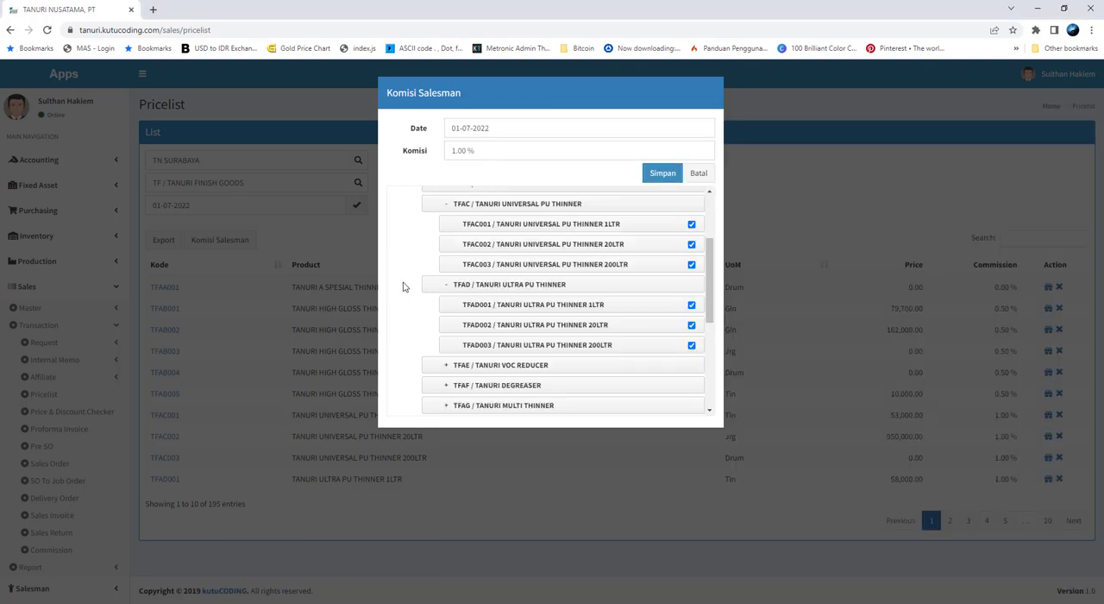
click(446, 369)
click(690, 385)
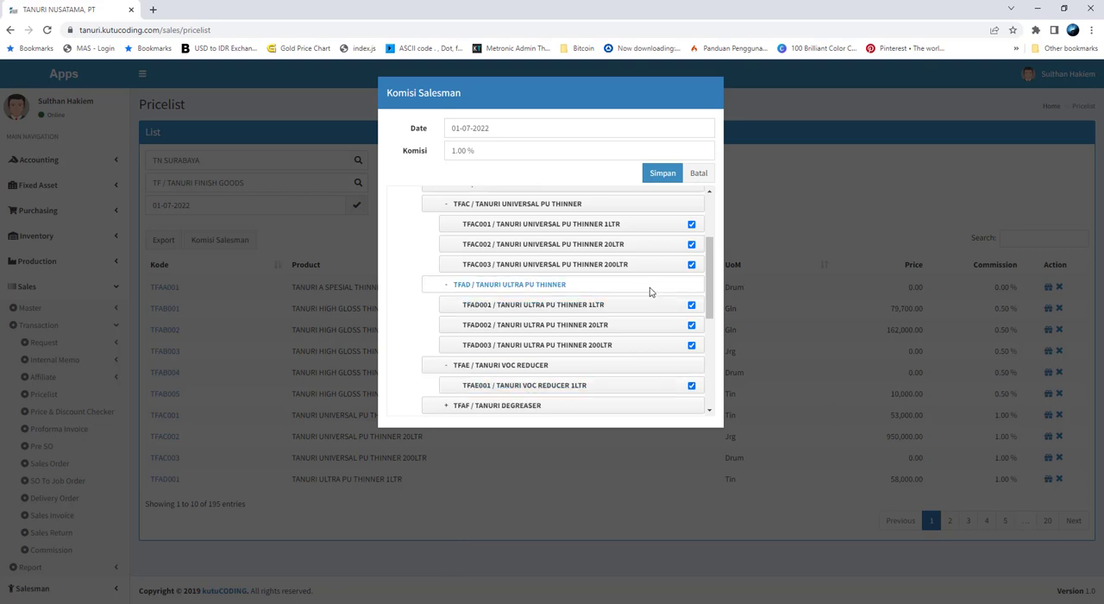
scroll(650, 291, up, 1)
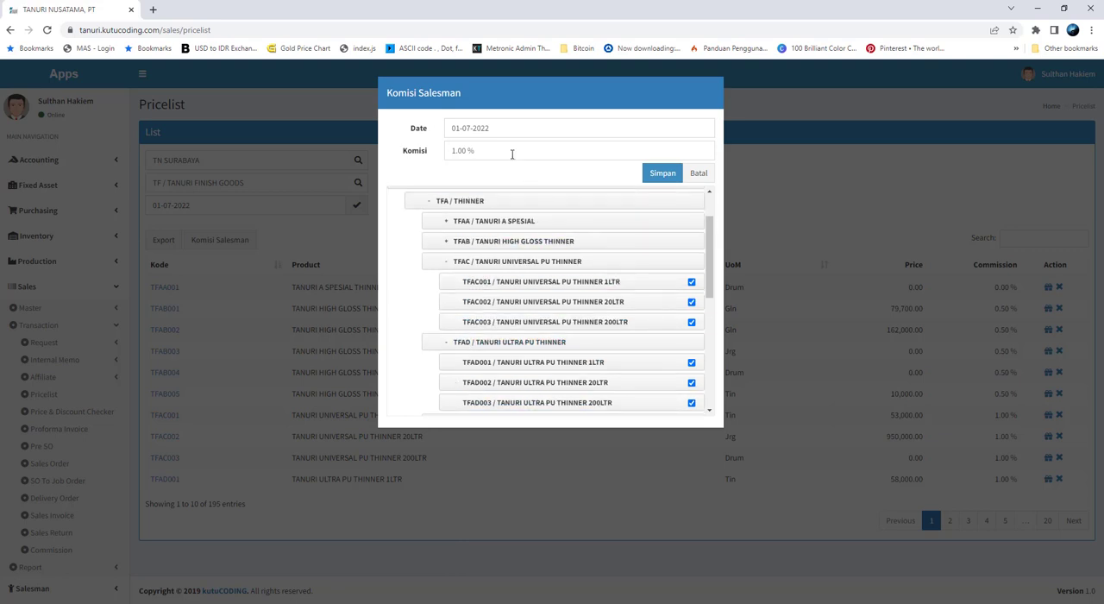
click(657, 176)
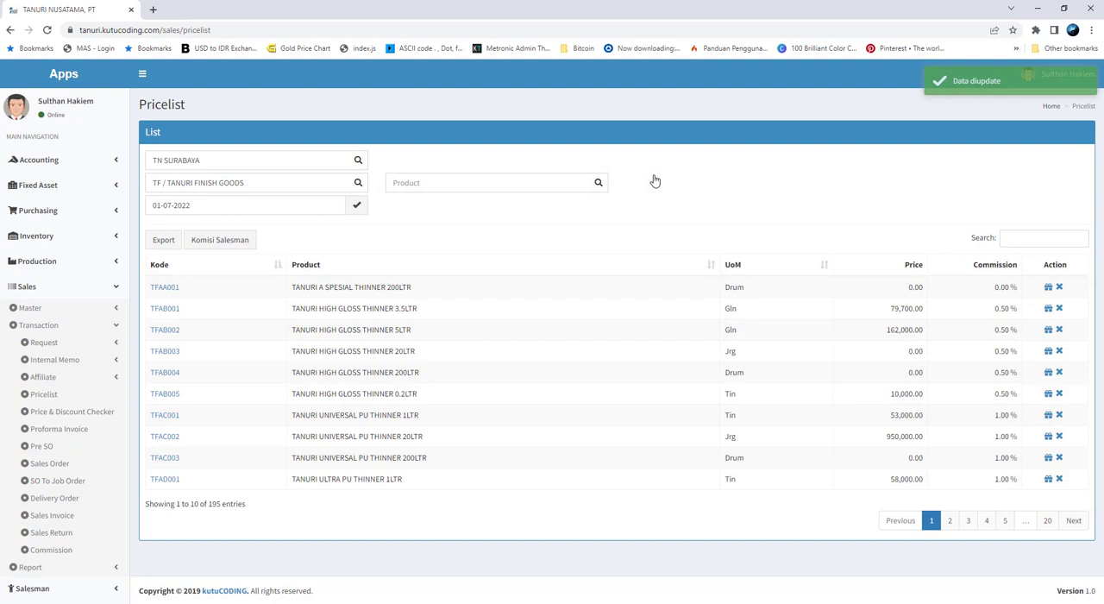
Check the High Gloss Thinner rate on the commission sheet, reopen the Komisi Salesman form and expand TANURI HIGH GLOSS THINNER under THINNER
key(alt+Tab)
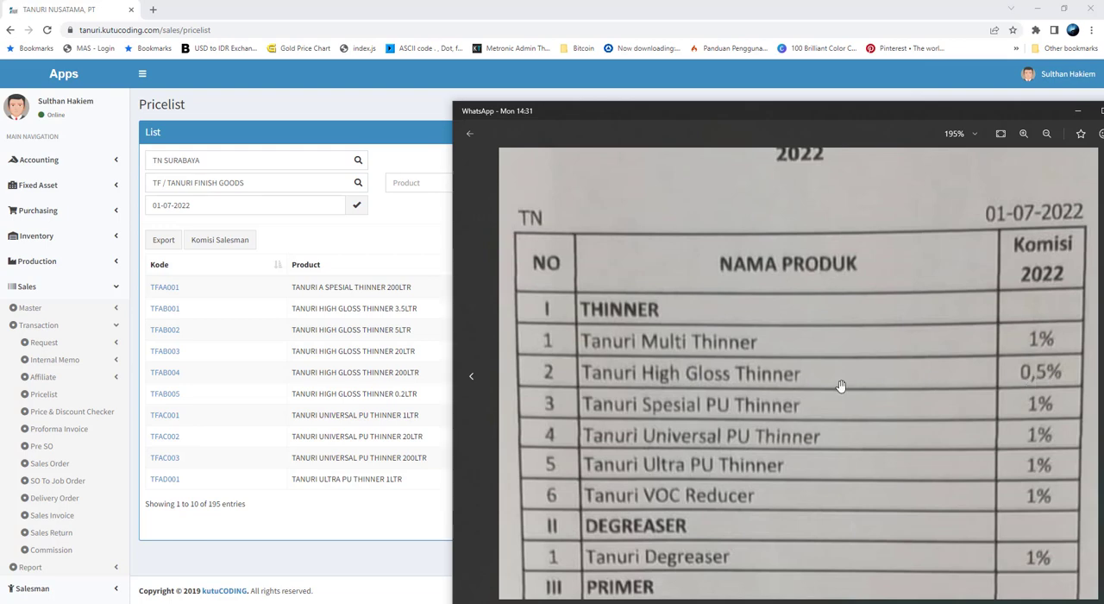
click(240, 241)
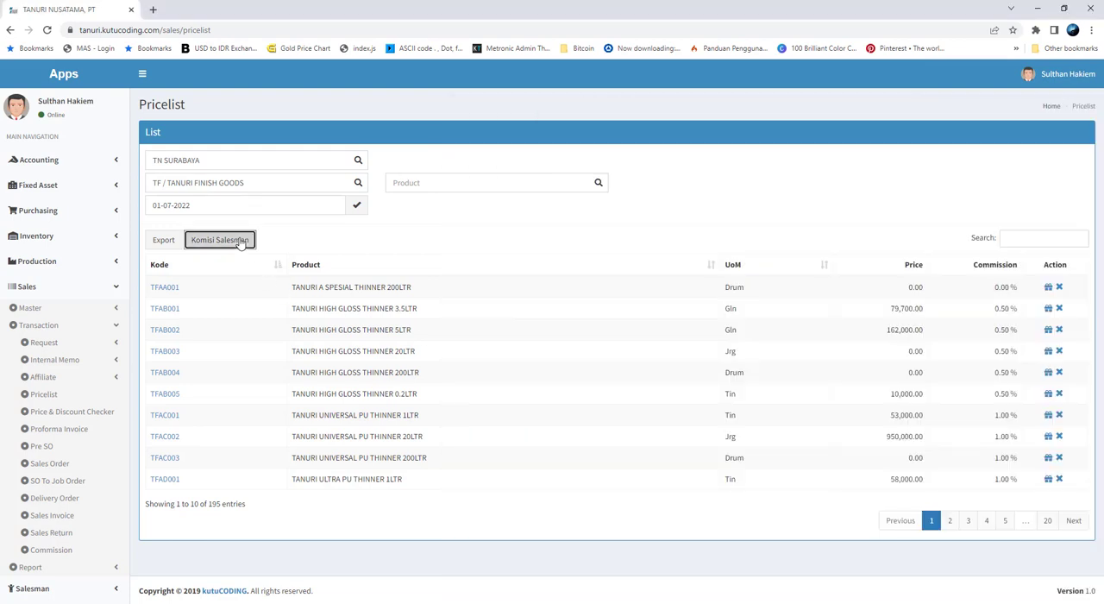
click(410, 238)
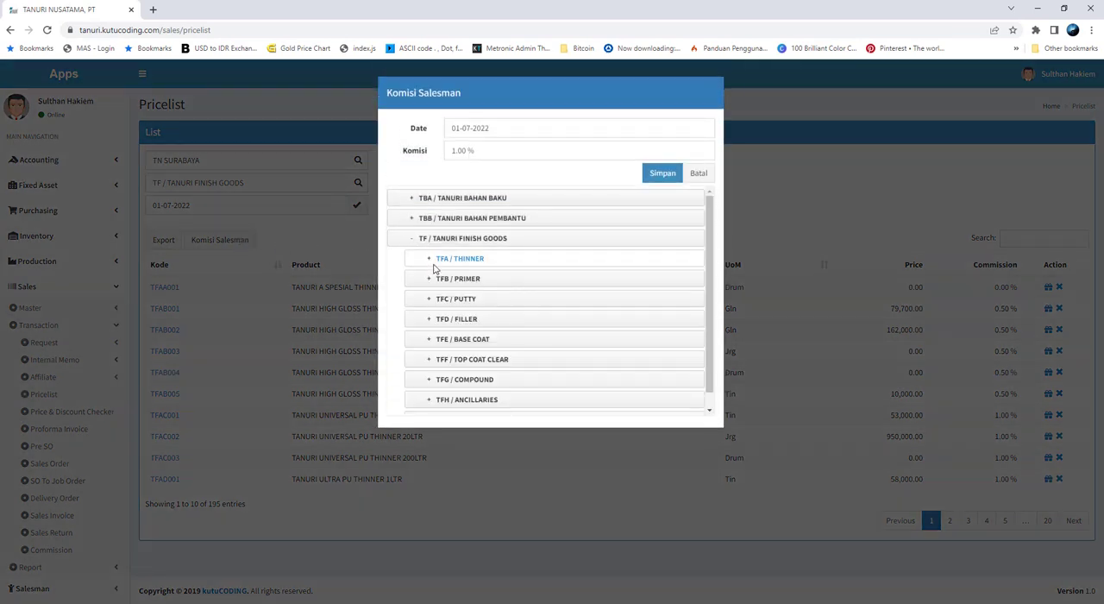
click(431, 260)
click(447, 300)
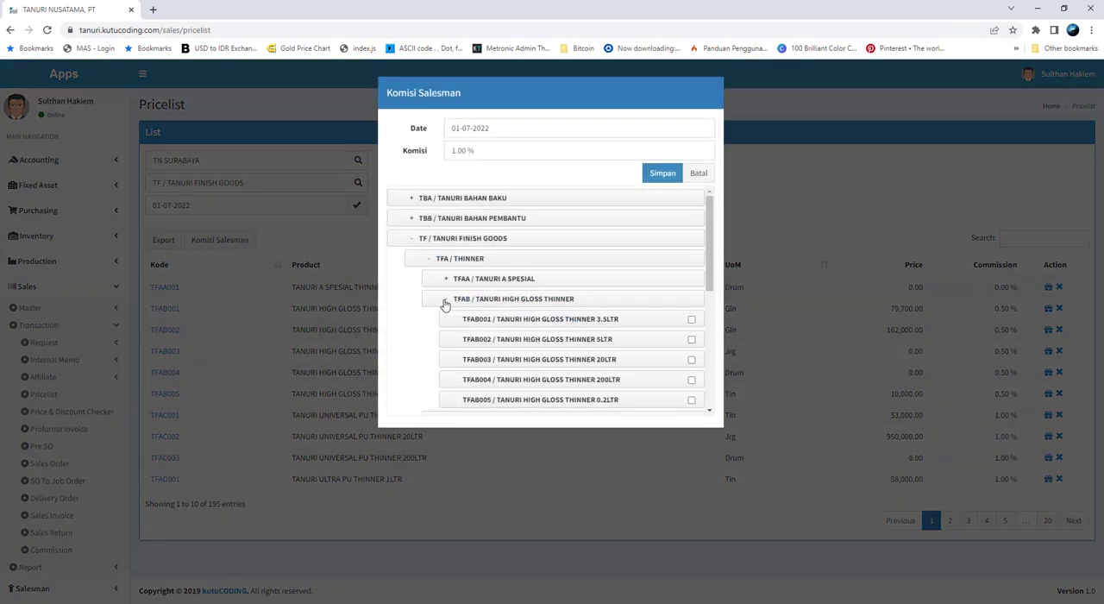
scroll(692, 321, down, 1)
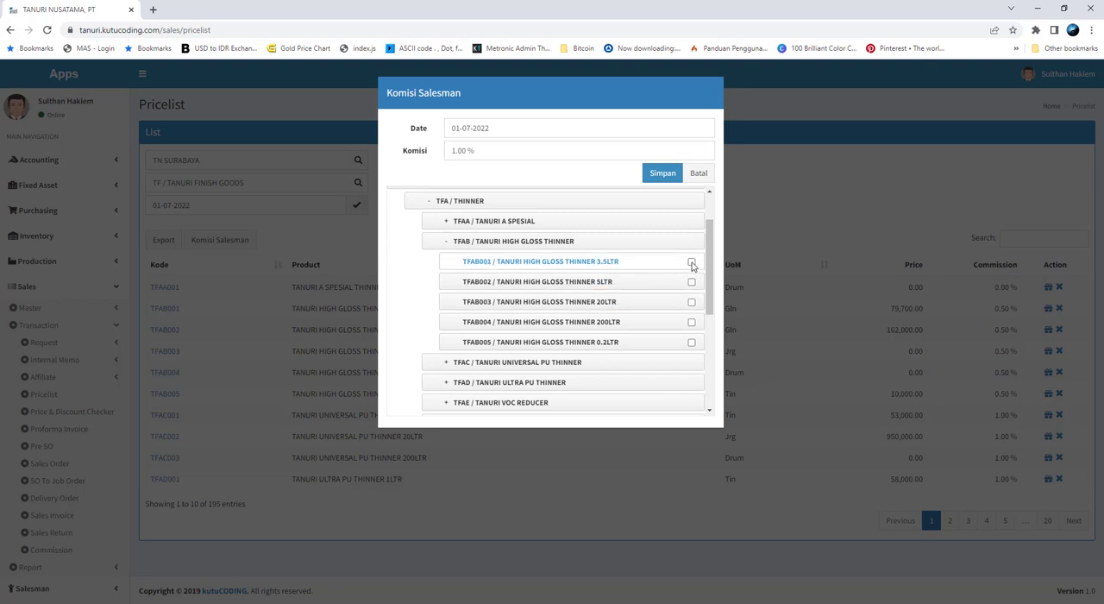
Select the 3.5LTR, 5LTR, 20LTR, 200LTR and 0.2LTR TANURI HIGH GLOSS THINNER products and save a 0.5% commission for them
click(691, 262)
click(691, 281)
click(691, 302)
click(691, 322)
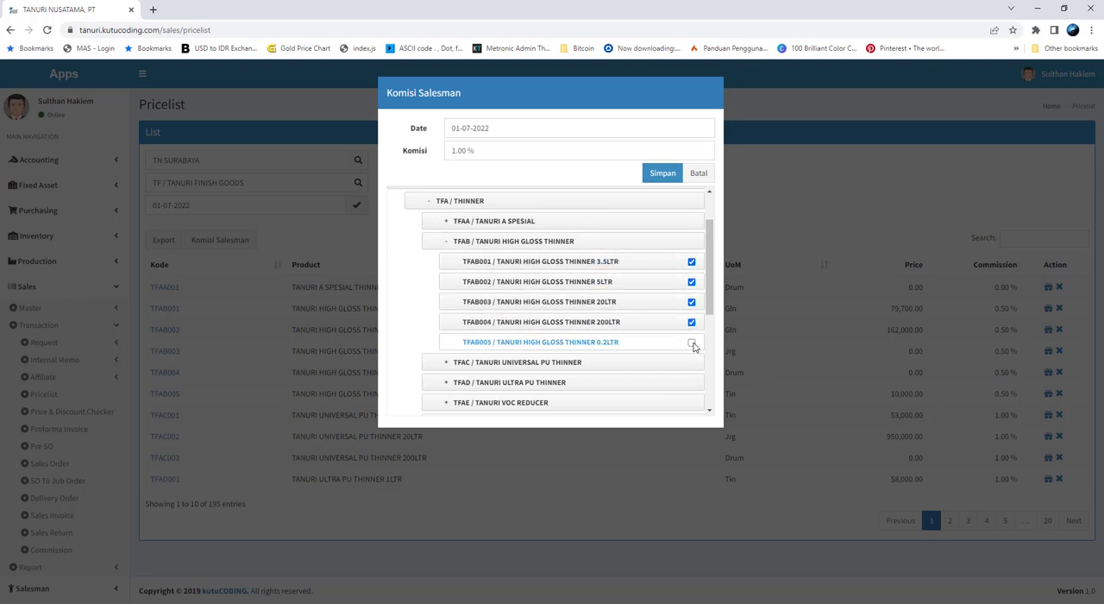
click(691, 342)
click(499, 151)
text(0)
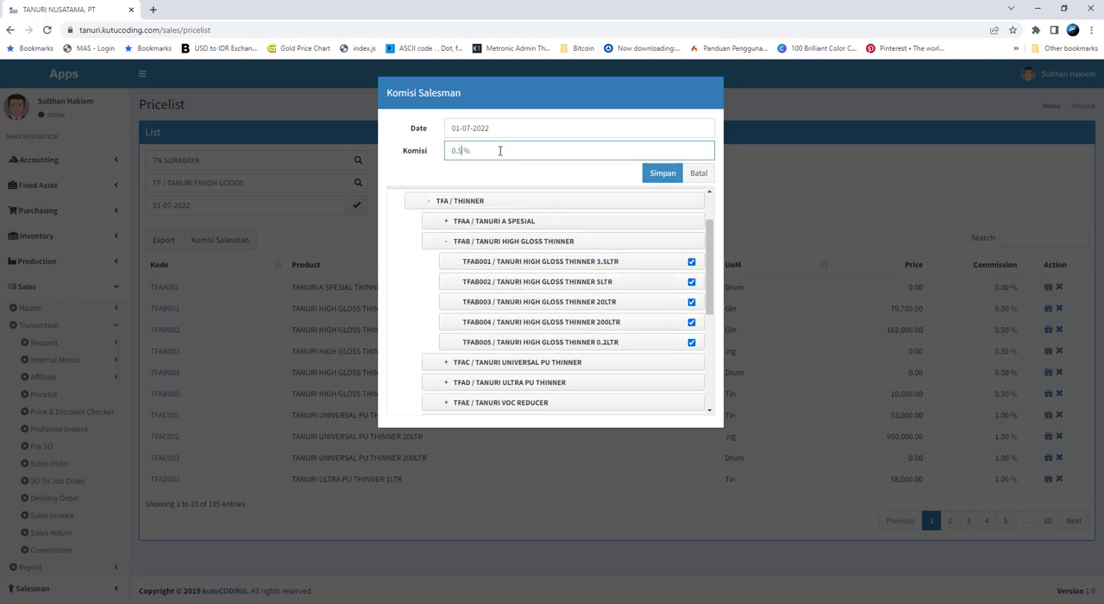
text(.5)
click(660, 175)
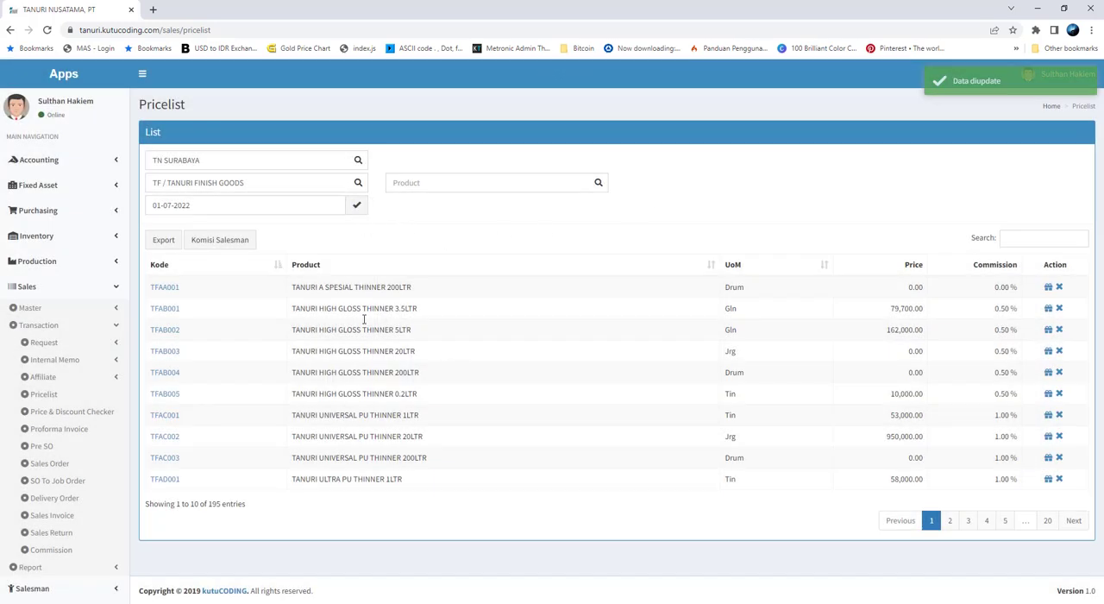
Filter the pricelist by the TANURI HIGH GLOSS THINNER group and check the commission of each listed product
click(313, 182)
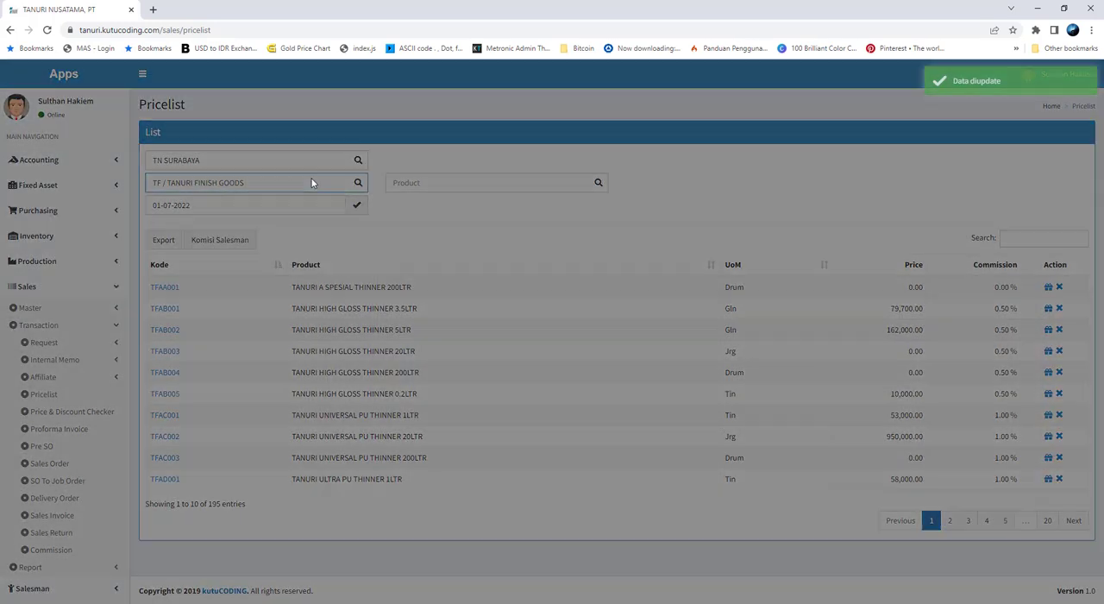
click(419, 200)
click(412, 199)
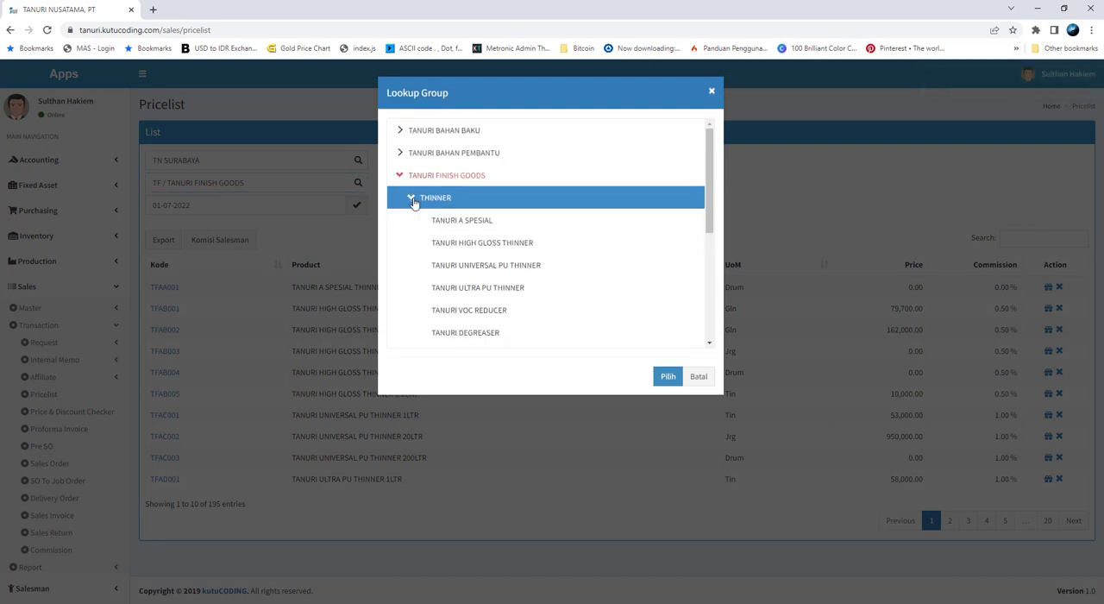
click(552, 245)
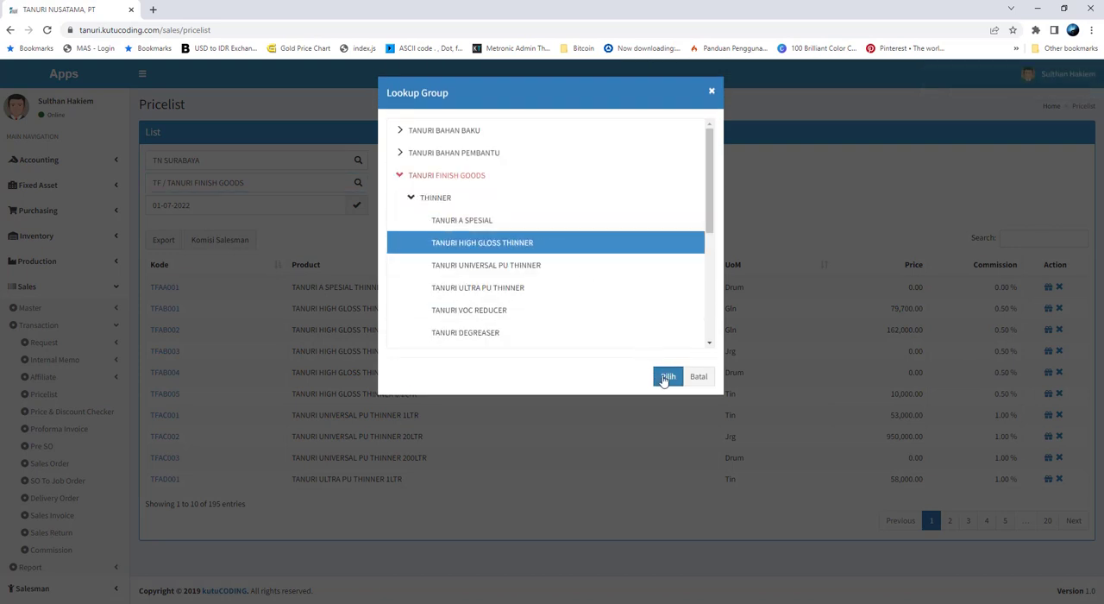
click(667, 377)
click(356, 205)
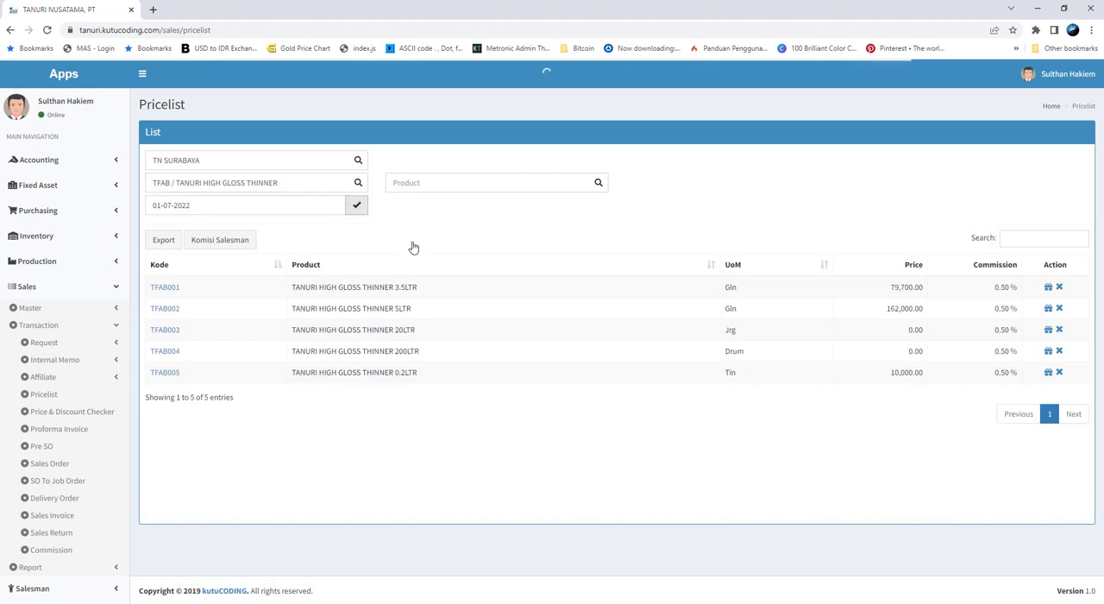
drag(993, 290, 1005, 292)
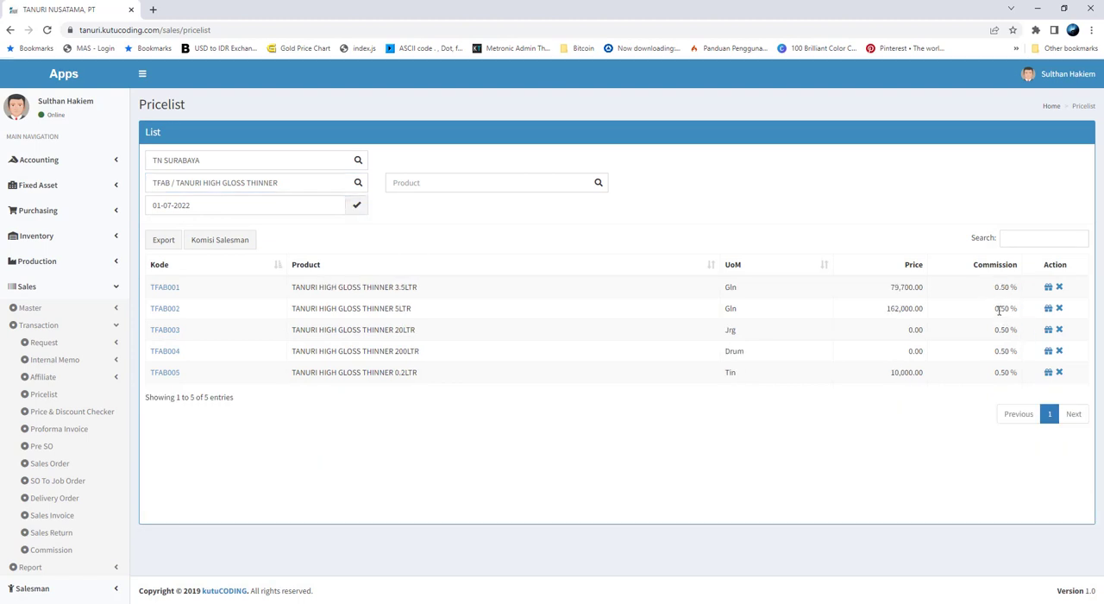
double_click(1000, 308)
double_click(998, 329)
double_click(1002, 351)
double_click(1002, 372)
Filter the pricelist by the TANURI UNIVERSAL PU THINNER group and check its commissions
click(316, 206)
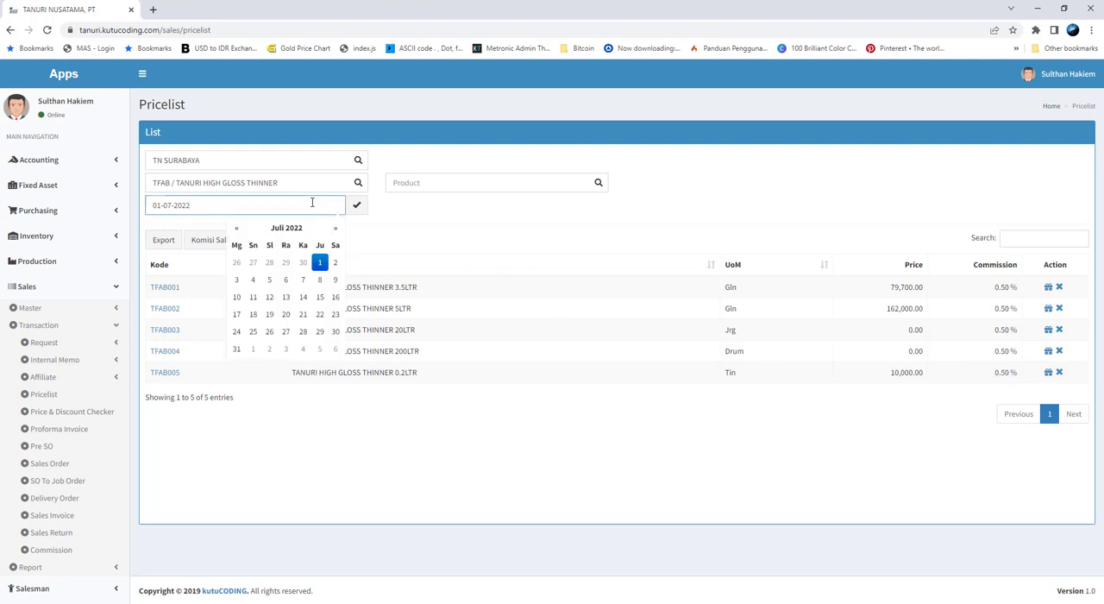
click(320, 182)
click(545, 266)
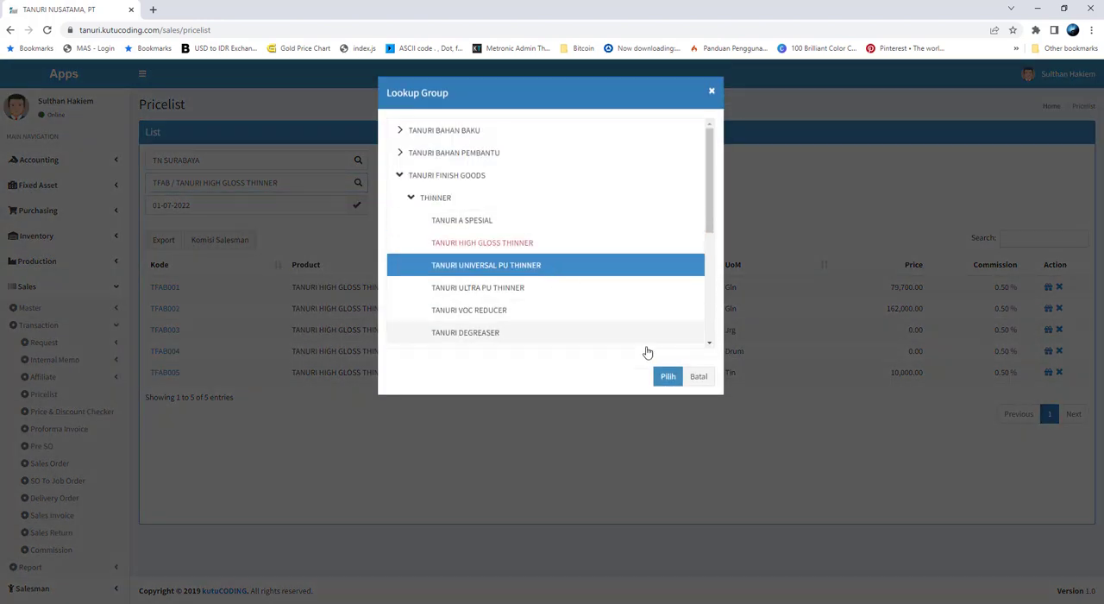
click(657, 376)
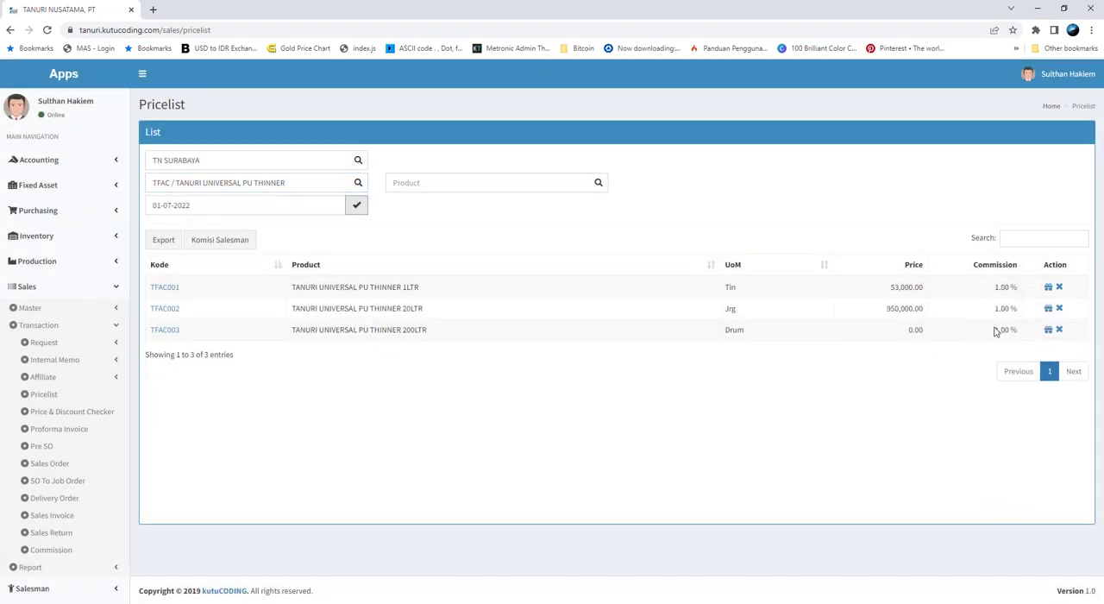
Filter the pricelist by the whole THINNER group and check the commissions on both result pages
click(314, 190)
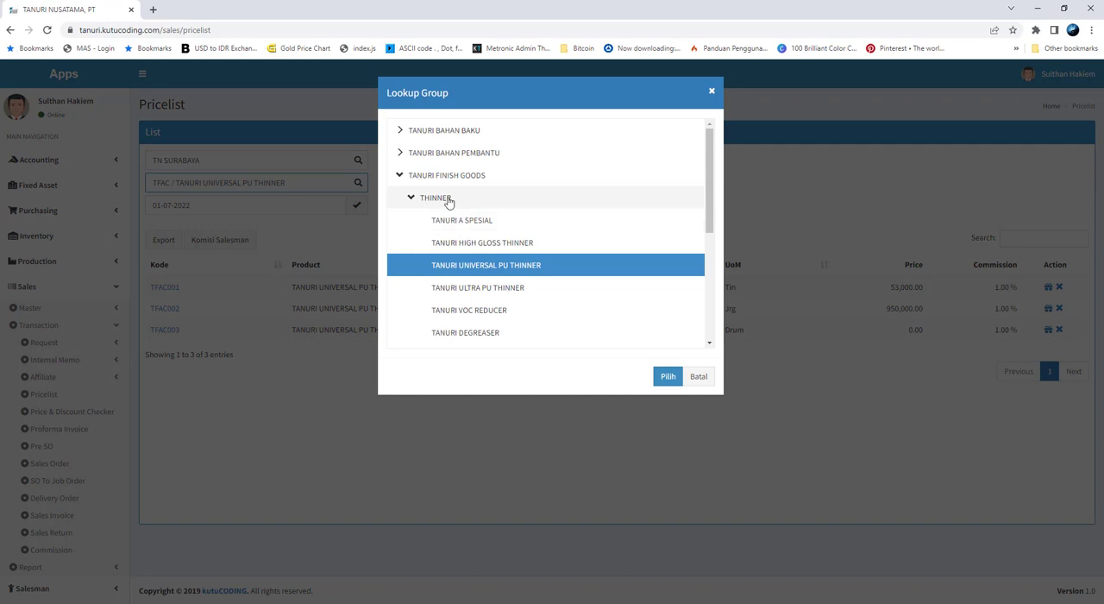
click(449, 199)
click(667, 376)
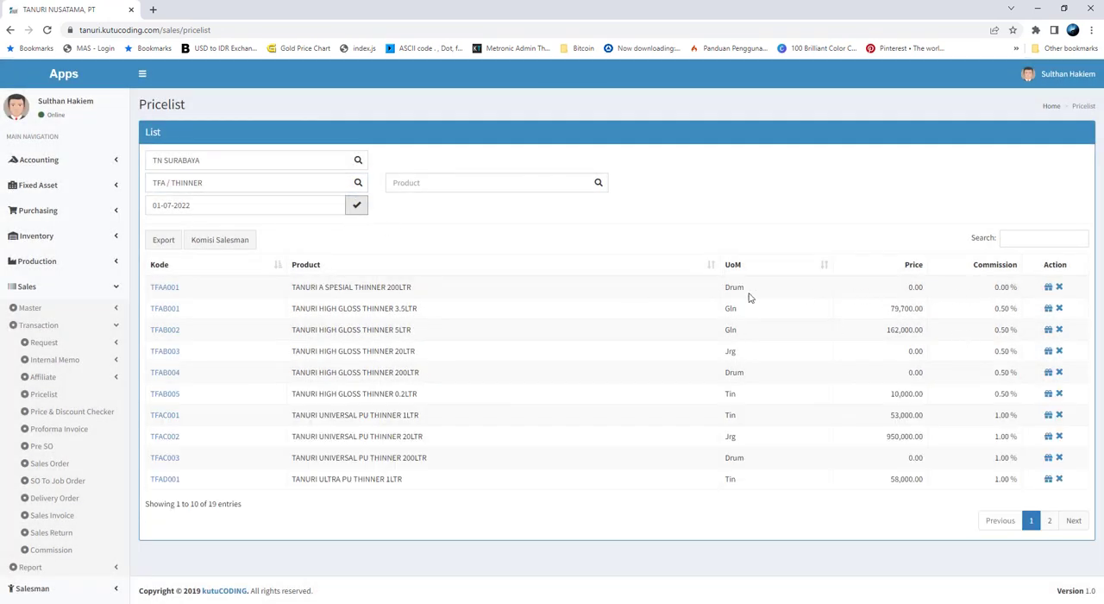
mouse_move(996, 299)
mouse_down()
mouse_move(1018, 296)
mouse_move(997, 336)
mouse_move(1018, 337)
mouse_up()
click(998, 350)
click(1047, 522)
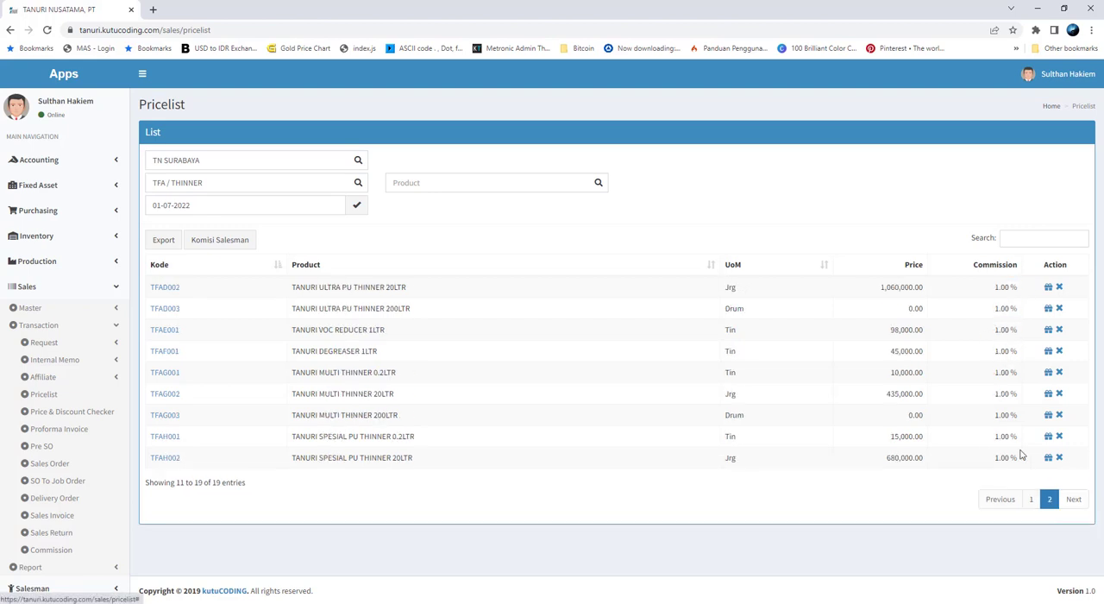
Consult the PRIMER section of the commission sheet and expand TANURI FINISH GOODS and PRIMER in a reopened Komisi Salesman form
click(245, 602)
scroll(712, 370, down, 2)
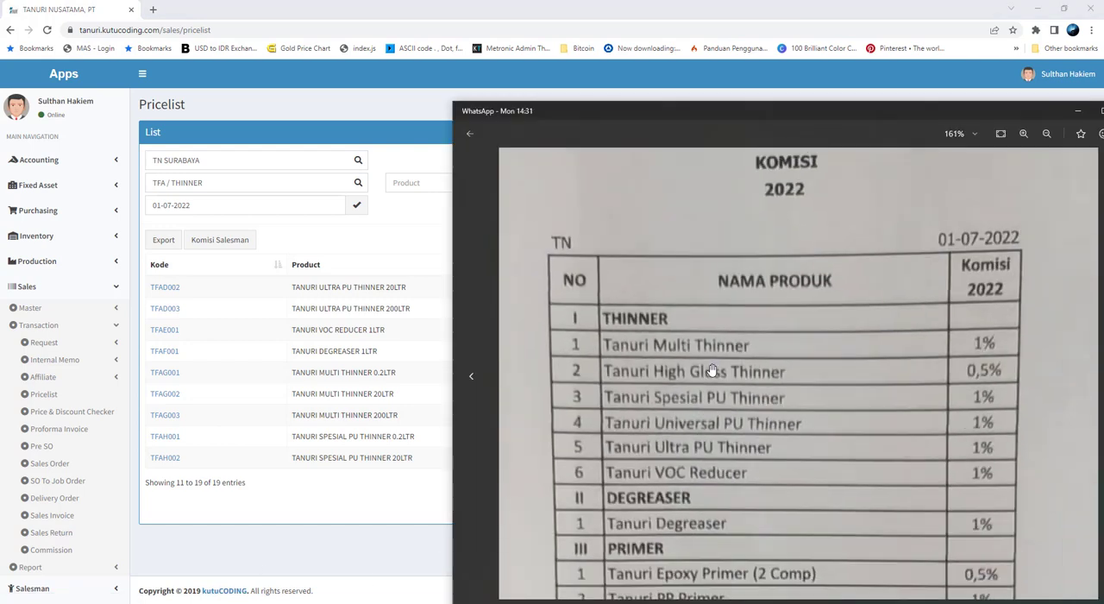
scroll(764, 319, down, 3)
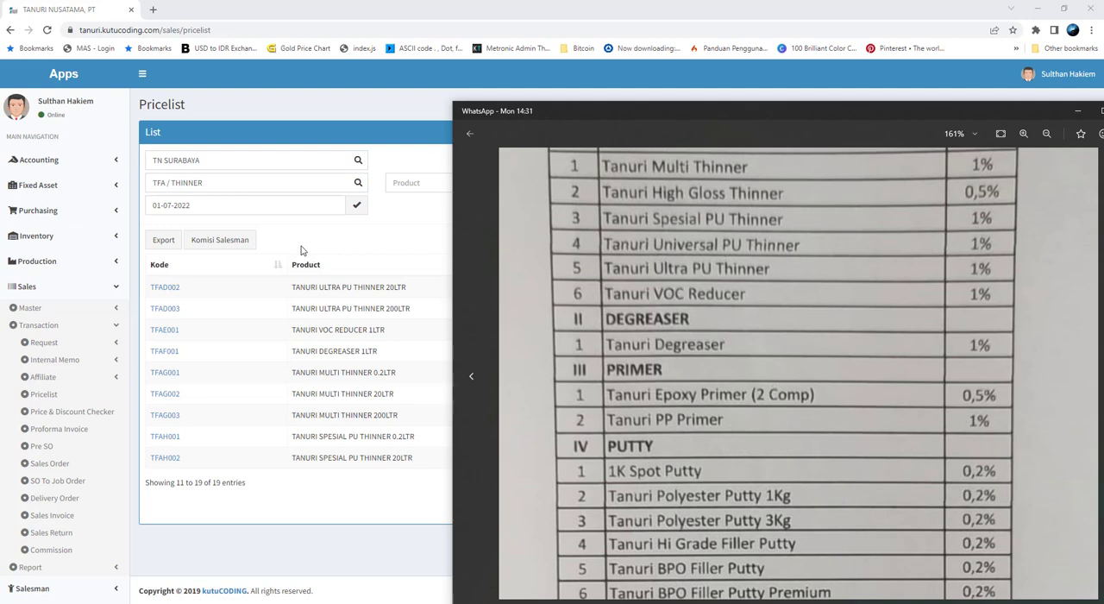
click(244, 249)
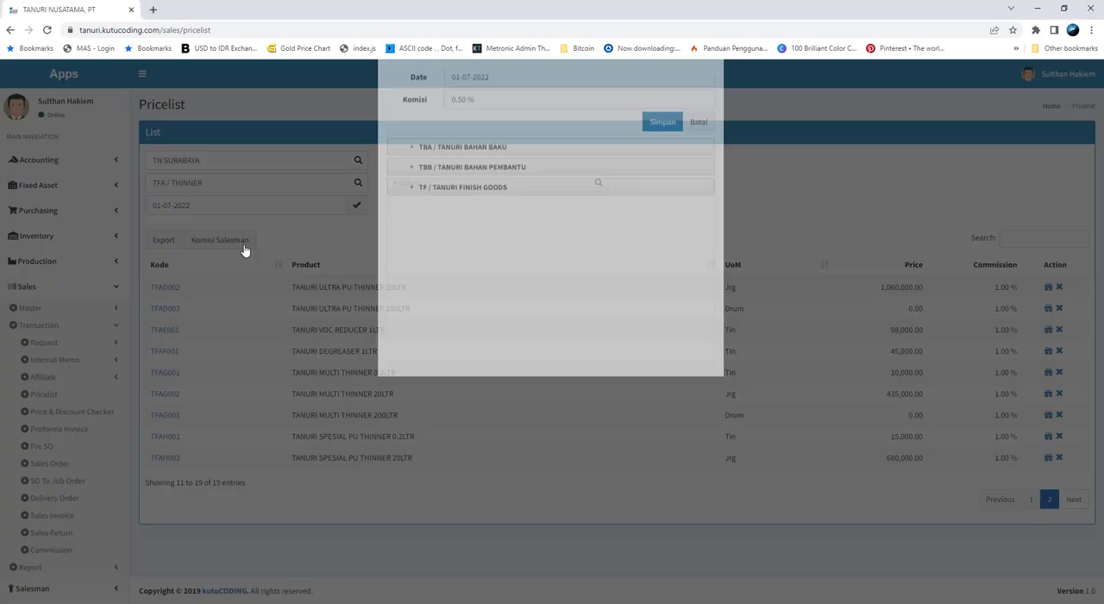
click(419, 245)
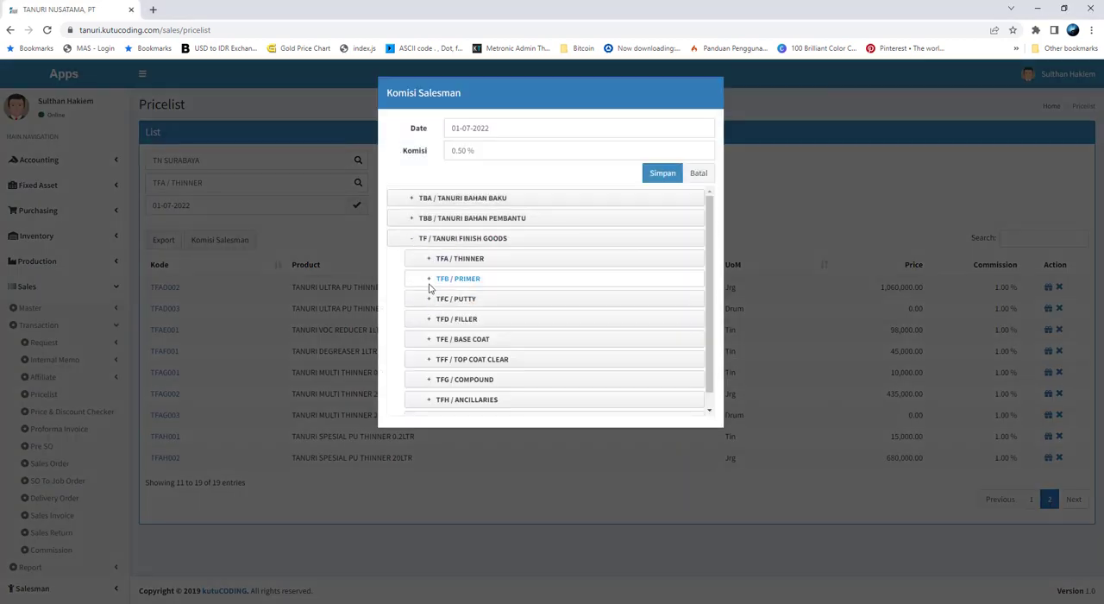
click(437, 281)
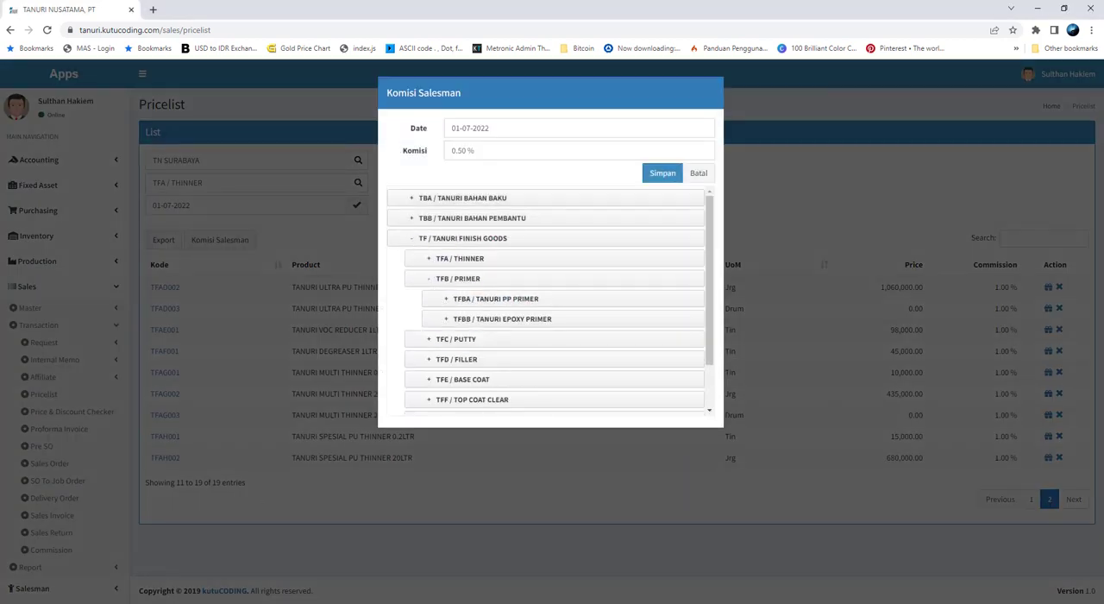
key(alt+Tab)
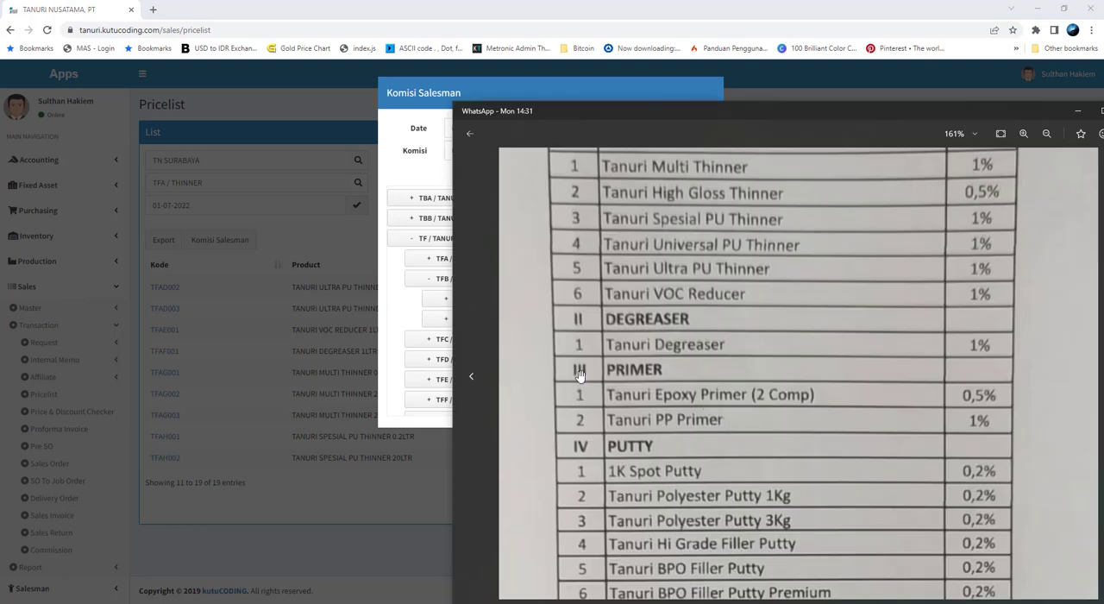
key(alt+Tab)
click(445, 318)
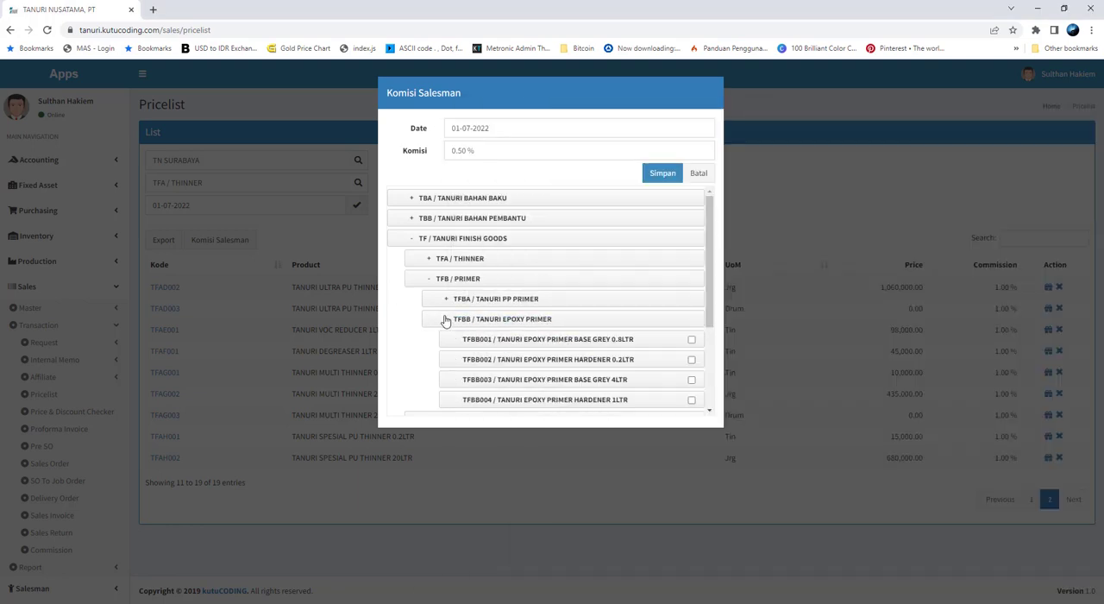
click(691, 339)
click(691, 358)
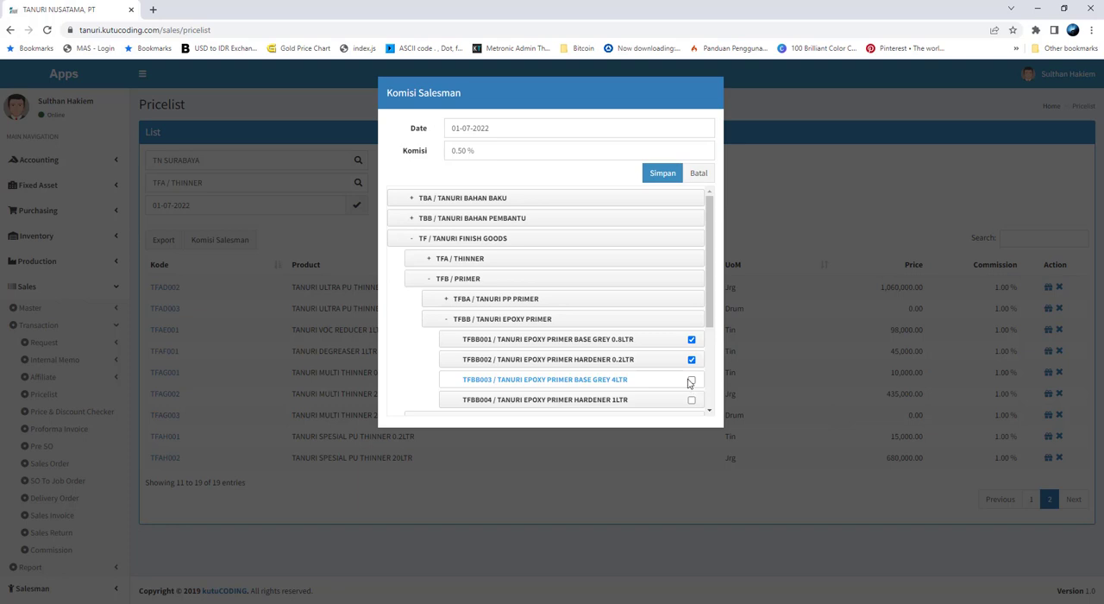
click(691, 379)
scroll(681, 380, down, 1)
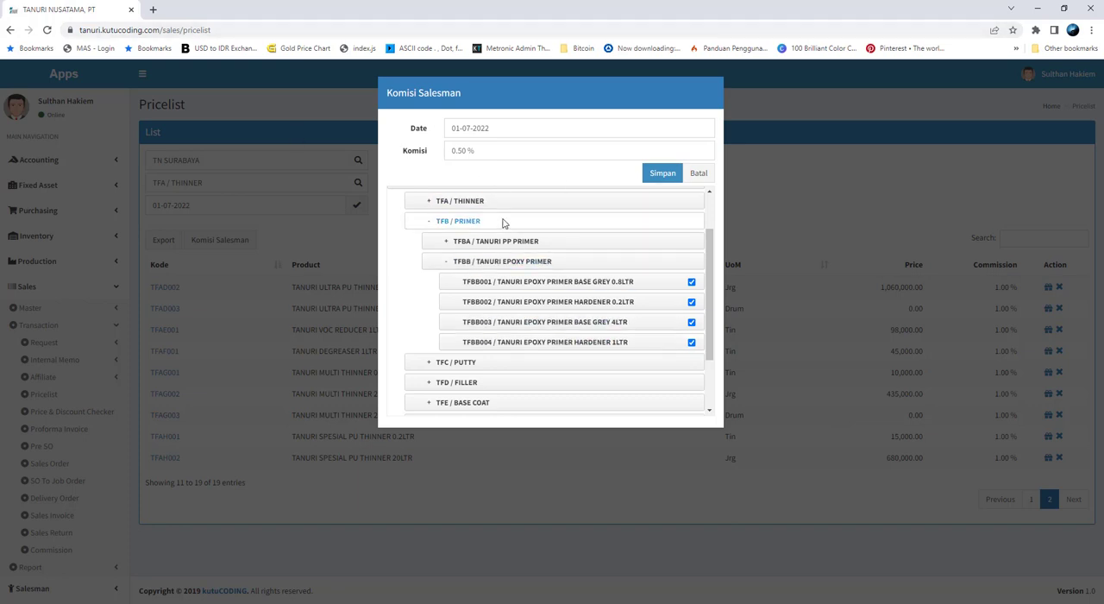
click(699, 174)
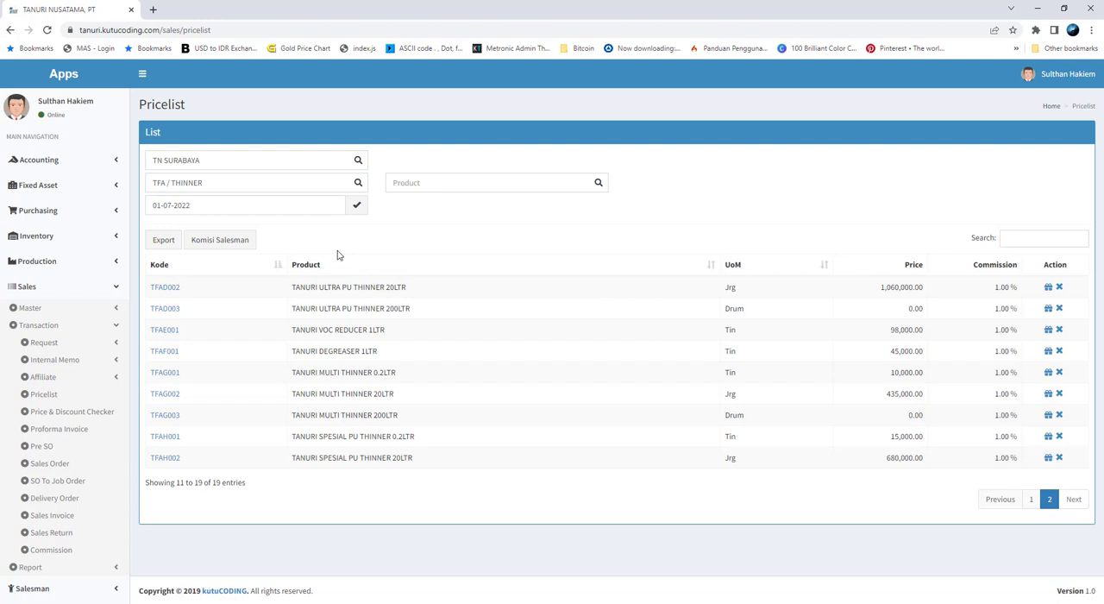
Review the THINNER, DEGREASER and PRIMER sections of the photographed commission sheet
click(266, 602)
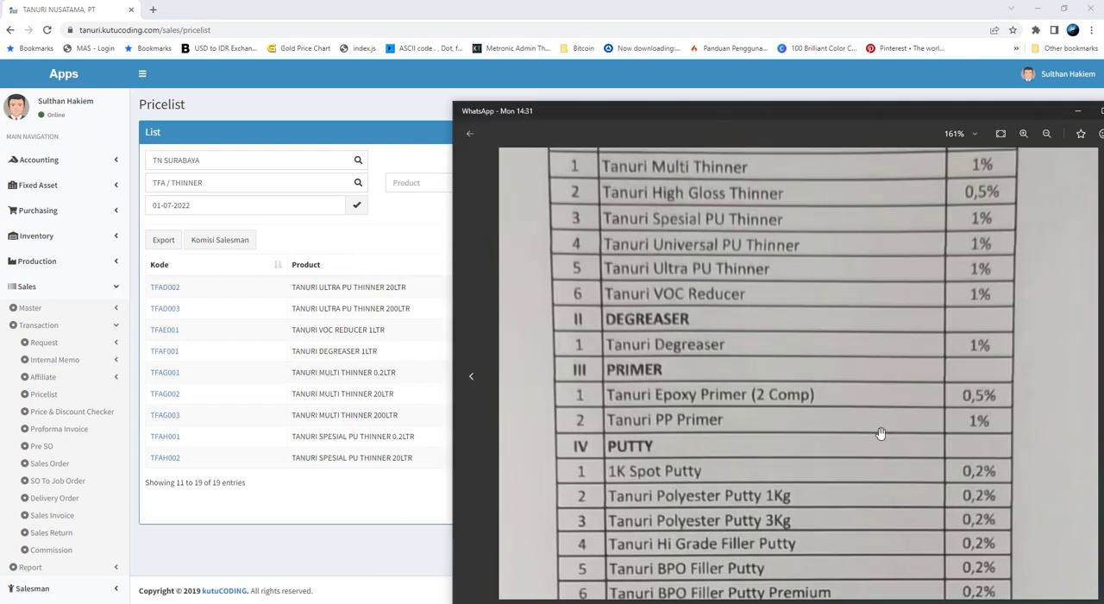
drag(816, 300, 827, 425)
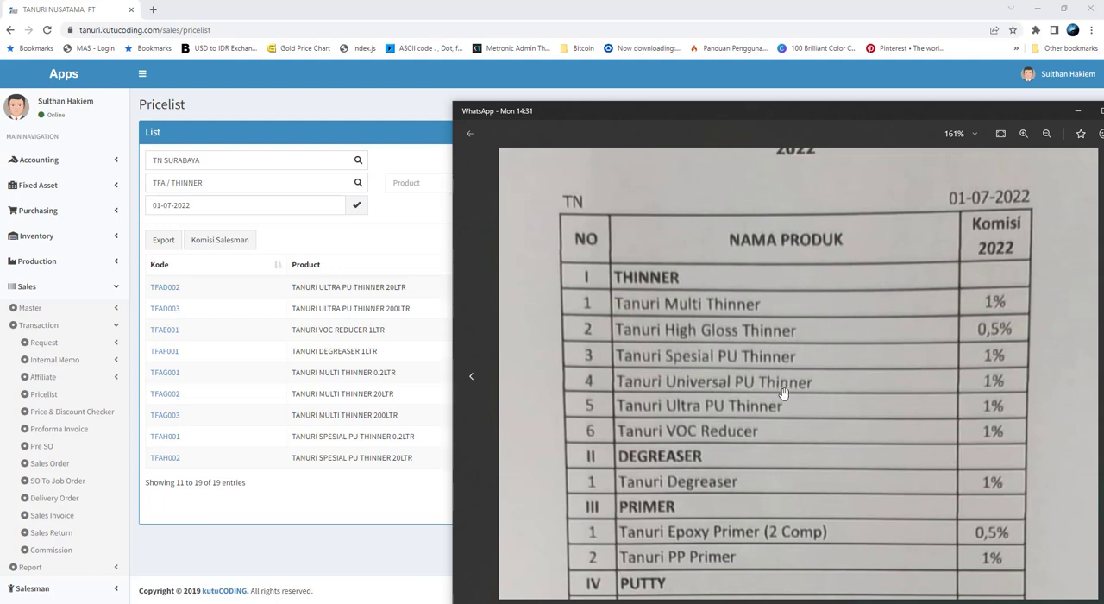
scroll(778, 477, down, 2)
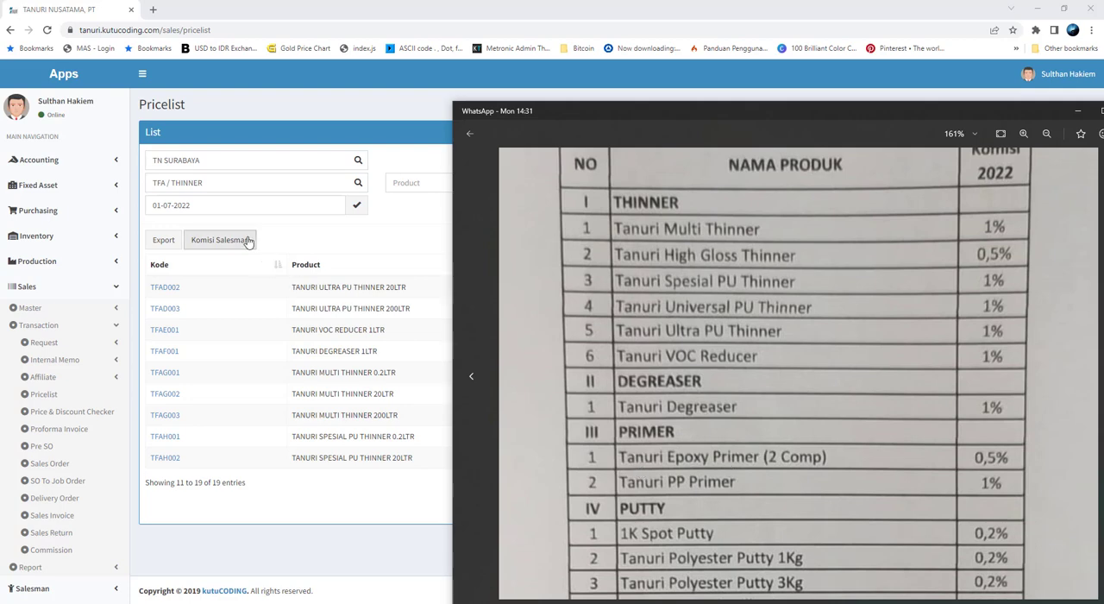
Reopen the Komisi Salesman form and select the four TANURI EPOXY PRIMER products, TFBB001 to TFBB004, under PRIMER
click(221, 240)
click(411, 244)
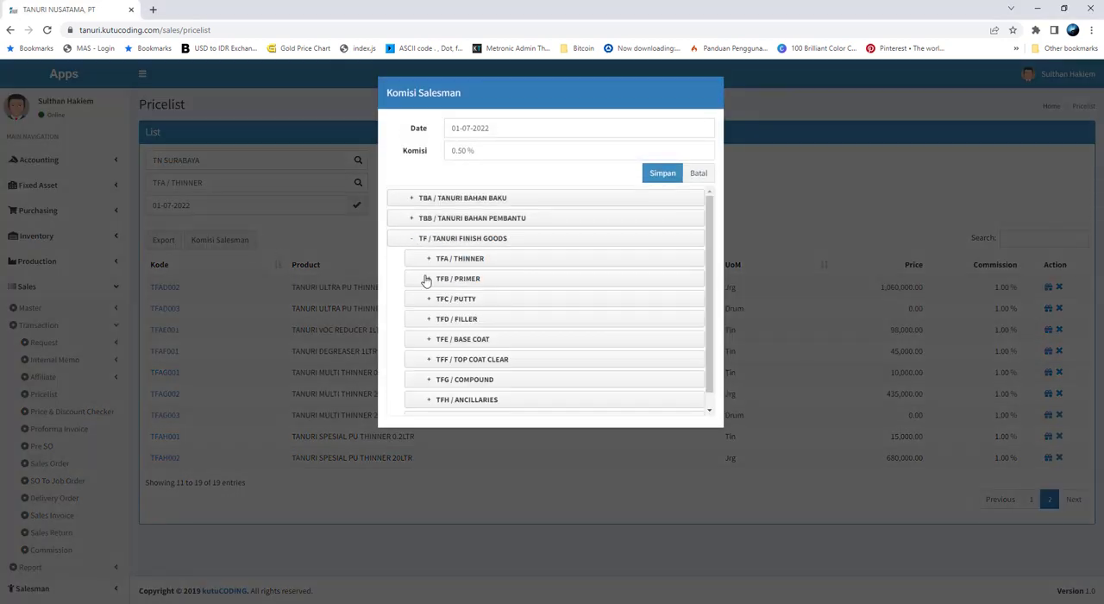
click(429, 278)
click(446, 319)
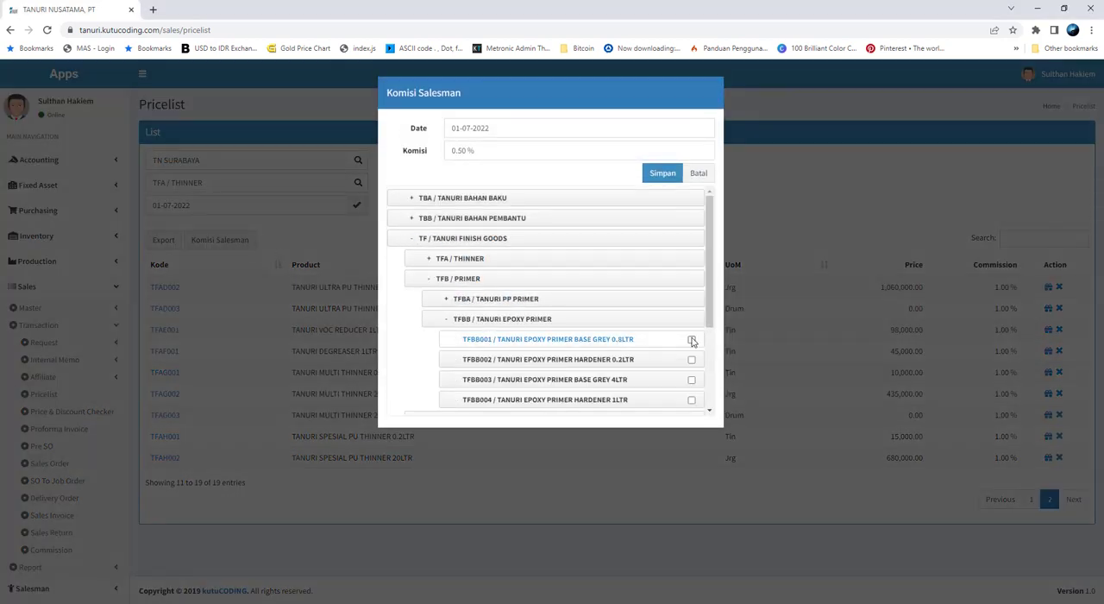
click(691, 339)
click(690, 358)
click(691, 379)
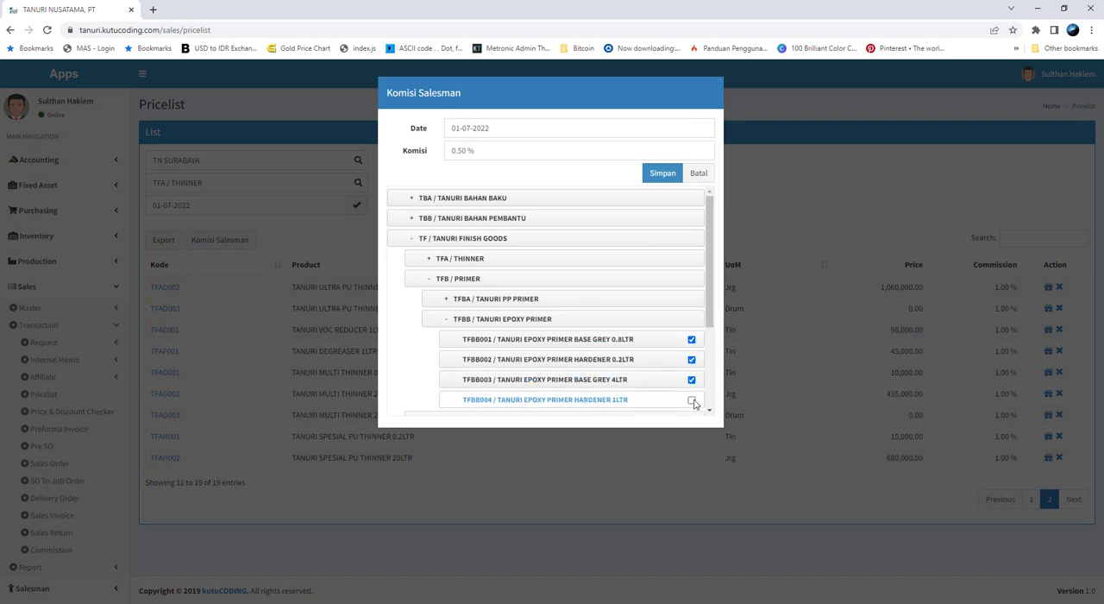
click(691, 400)
Check the Epoxy Primer rate on the commission sheet and save the 0.50% commission for the selected products
scroll(658, 389, down, 1)
key(alt+Tab)
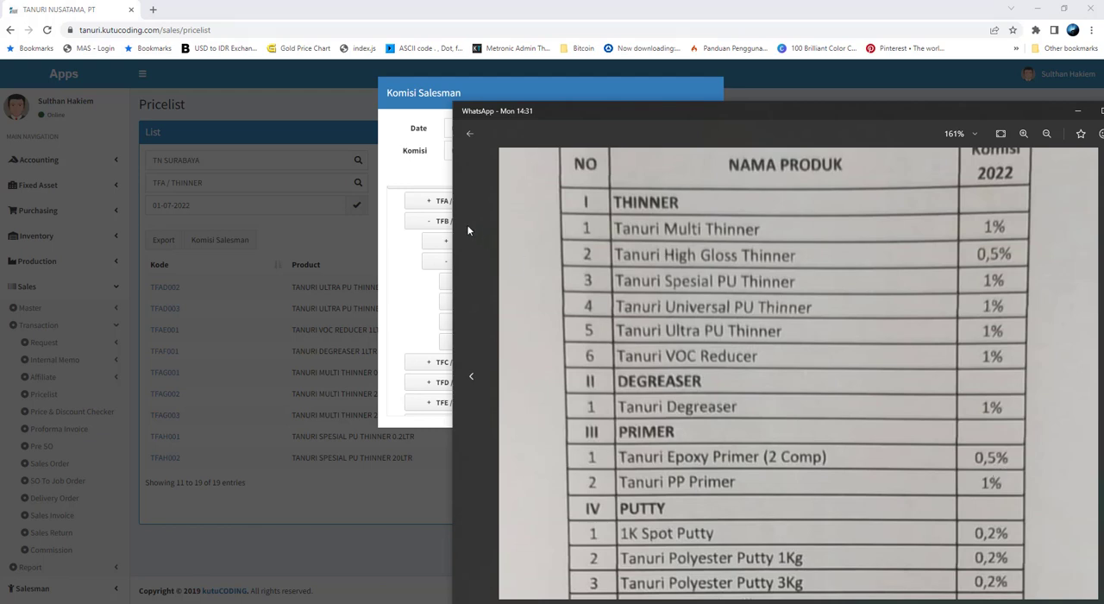
click(425, 169)
double_click(464, 150)
click(661, 173)
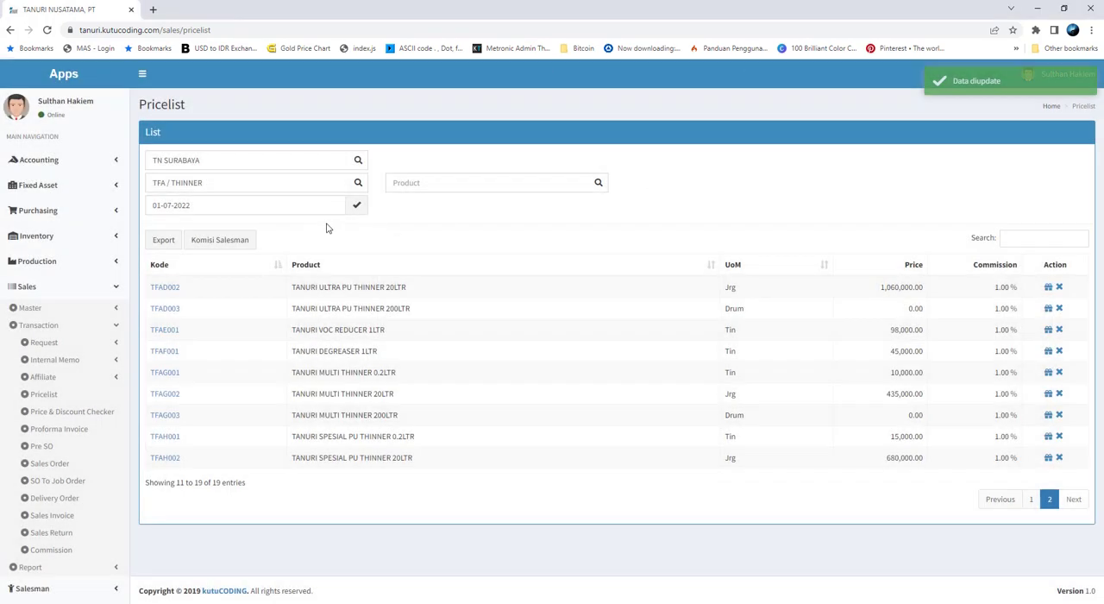
Filter the pricelist by the TANURI EPOXY PRIMER group and check the commissions of its products
click(335, 187)
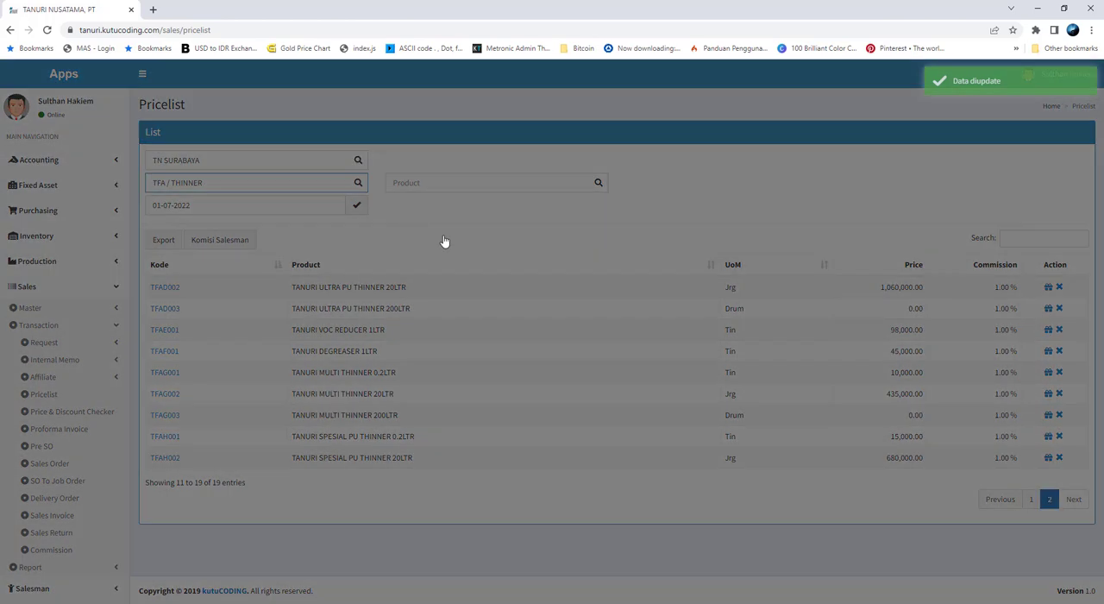
click(411, 198)
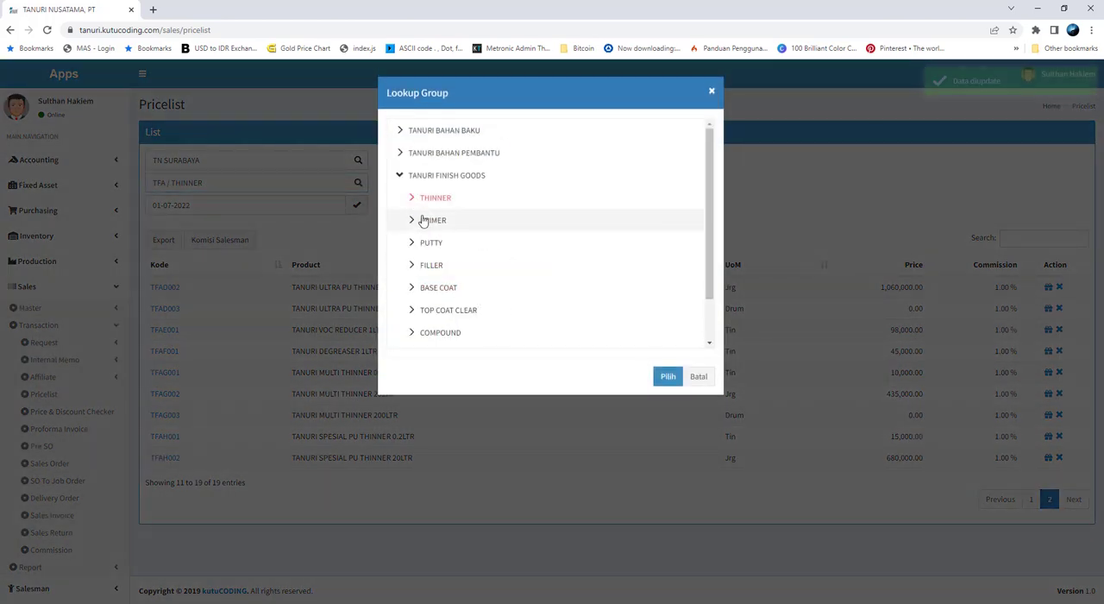
click(418, 220)
click(489, 265)
click(666, 377)
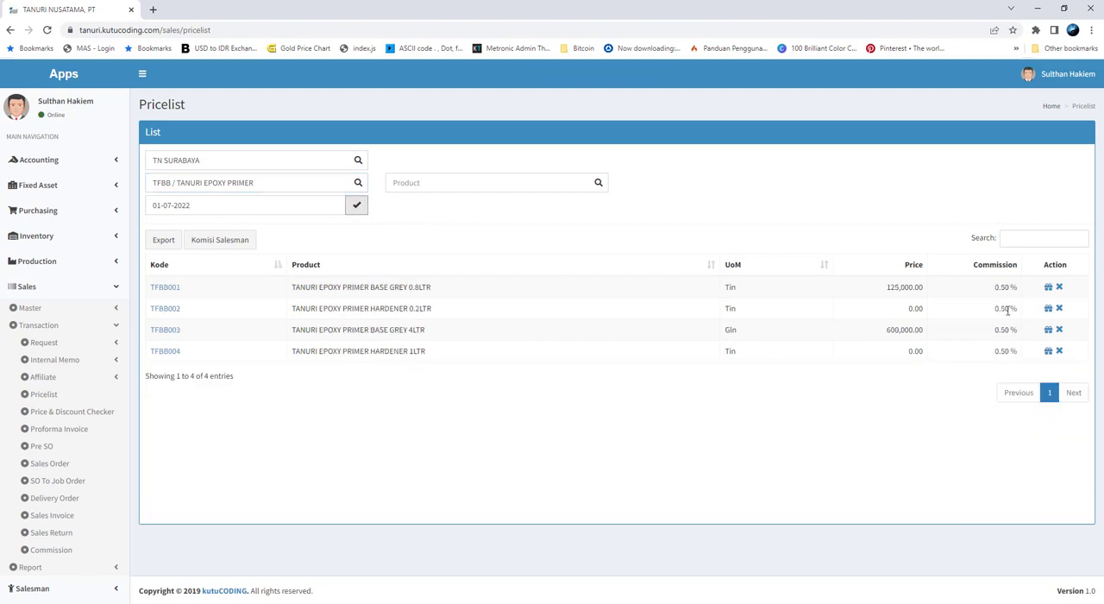
Consult the commission sheet and select both TANURI PP PRIMER products, TFBA001 and TFBA002, in a reopened Komisi Salesman form
click(251, 239)
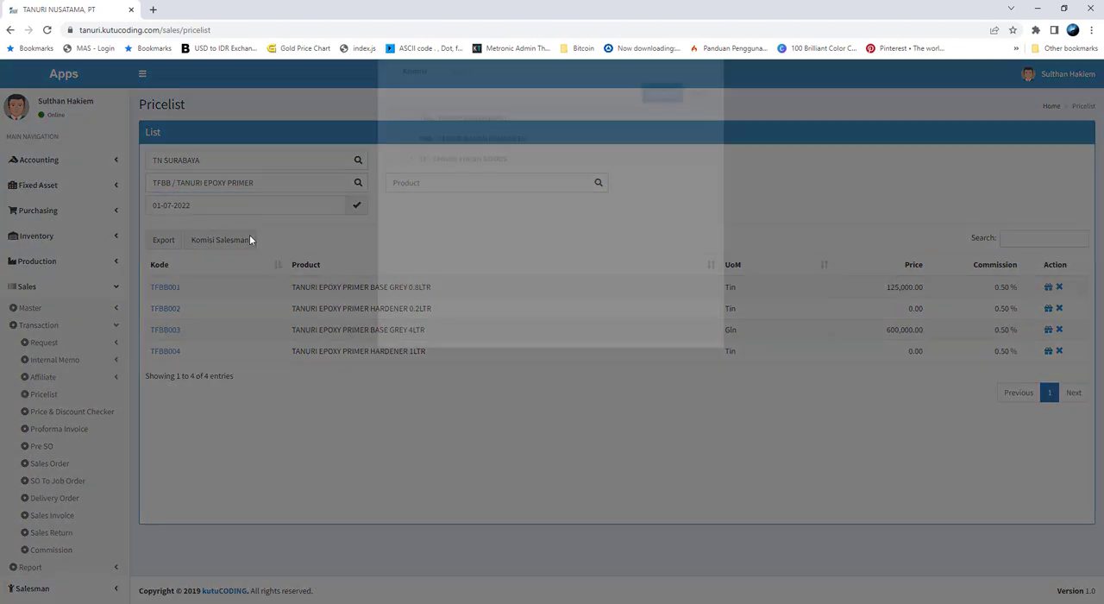
click(413, 239)
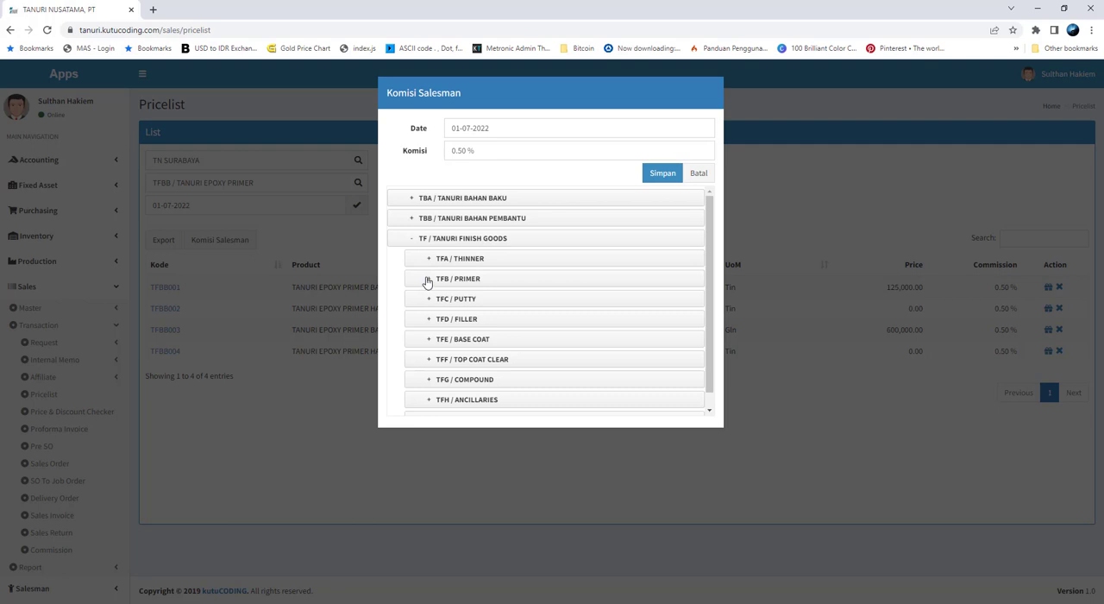
click(425, 281)
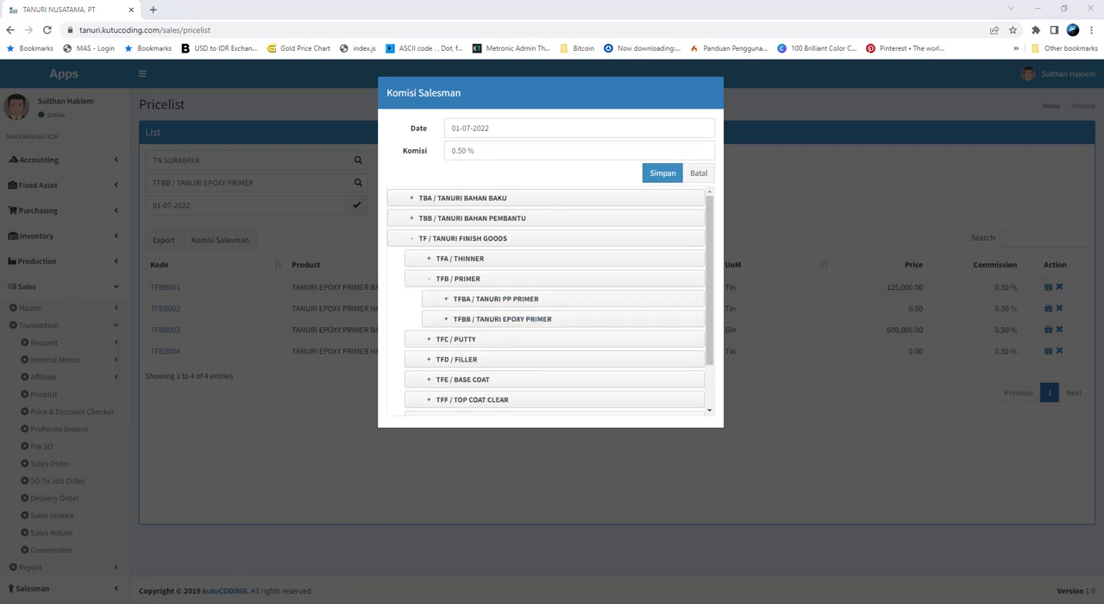
key(alt+Tab)
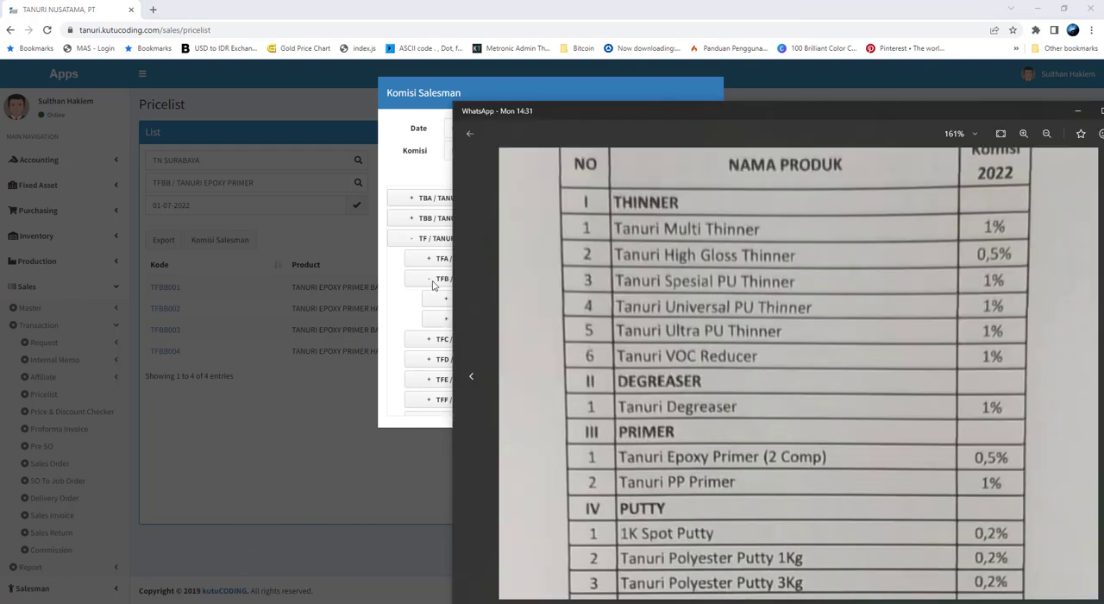
click(400, 300)
click(447, 302)
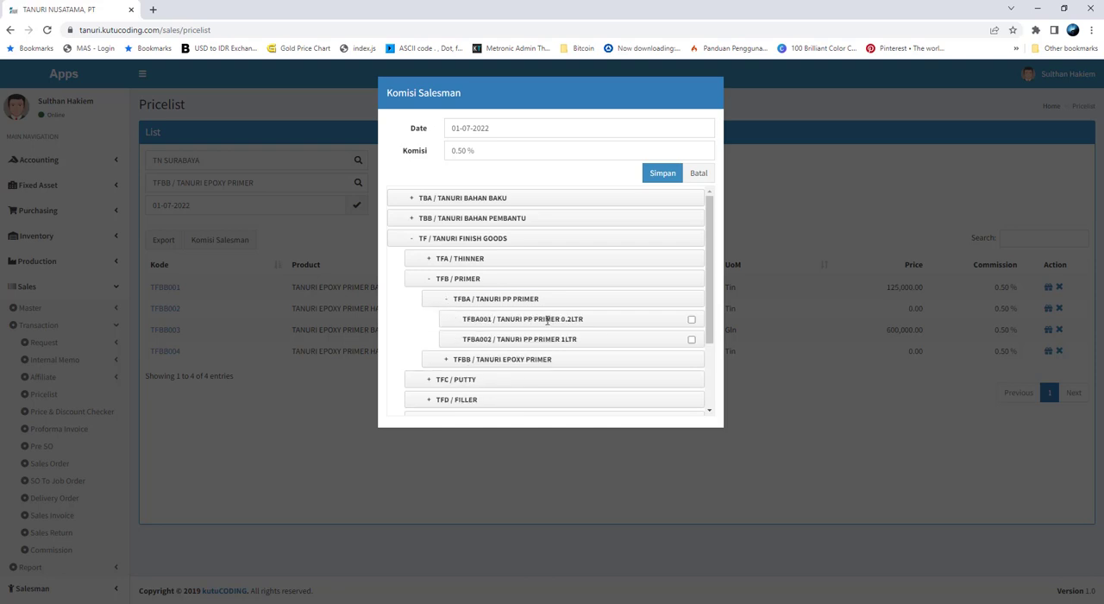
click(693, 320)
click(691, 339)
Set the commission of the selected PP primers to 1% and save it
click(486, 154)
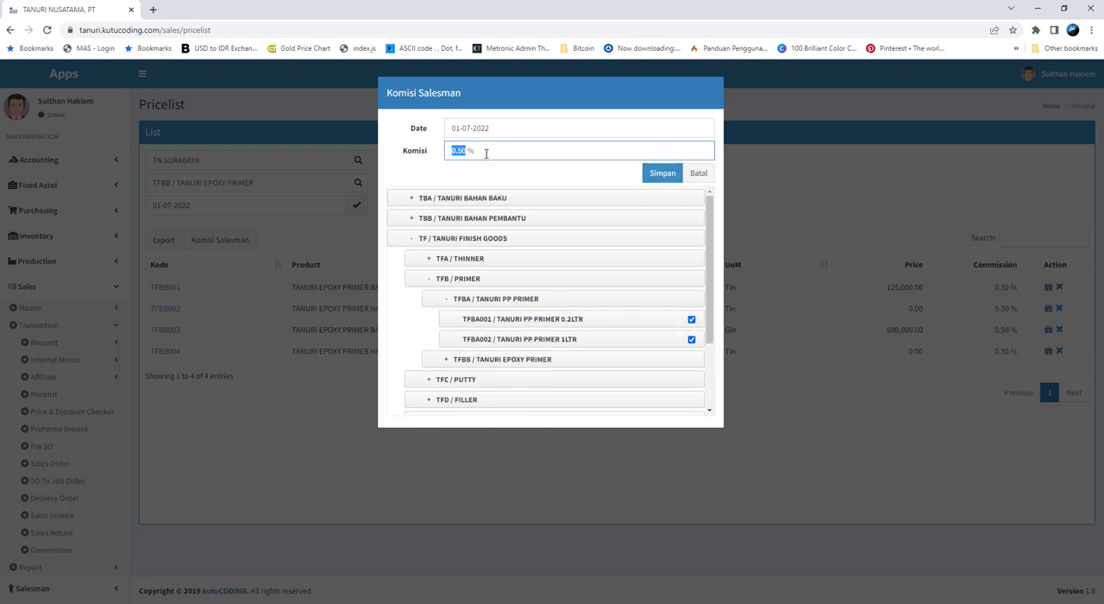
text(1)
click(663, 173)
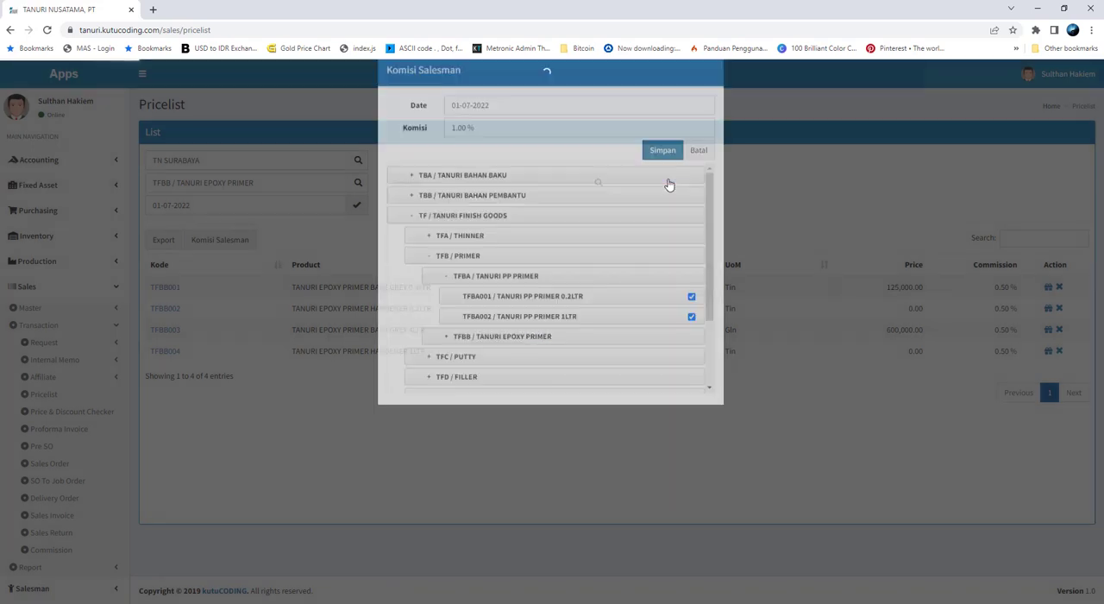
Filter the pricelist by the TANURI PP PRIMER group and check its commissions
click(286, 191)
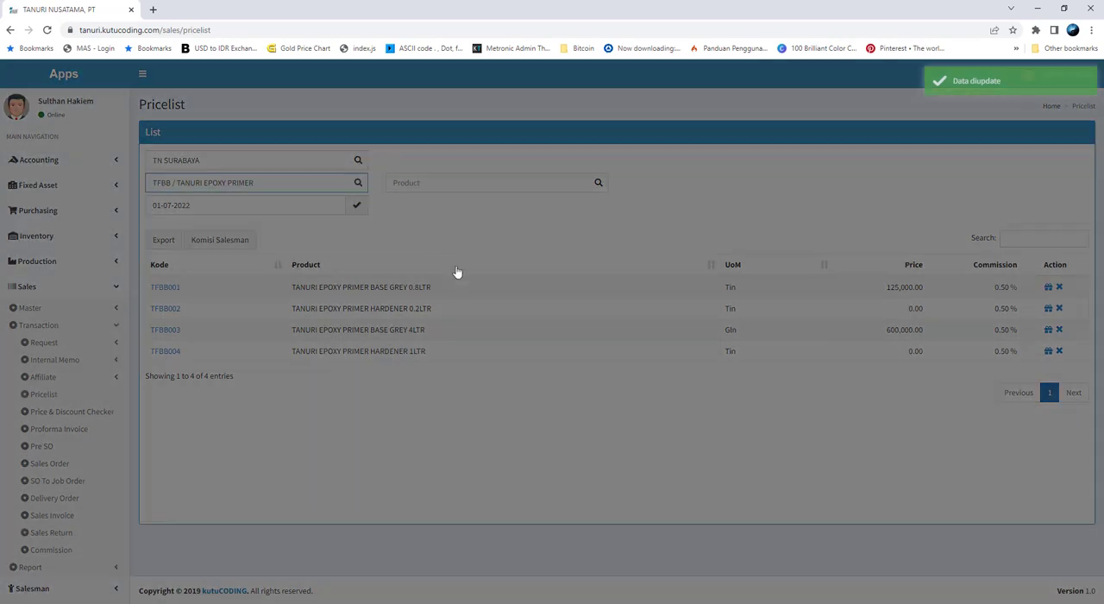
click(535, 244)
click(654, 379)
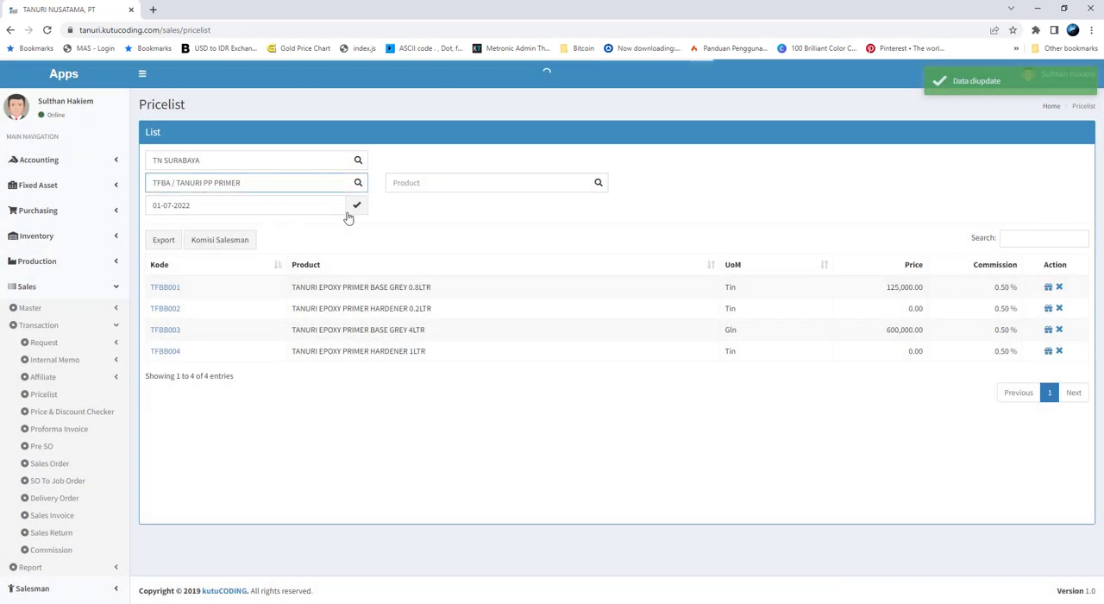
click(356, 207)
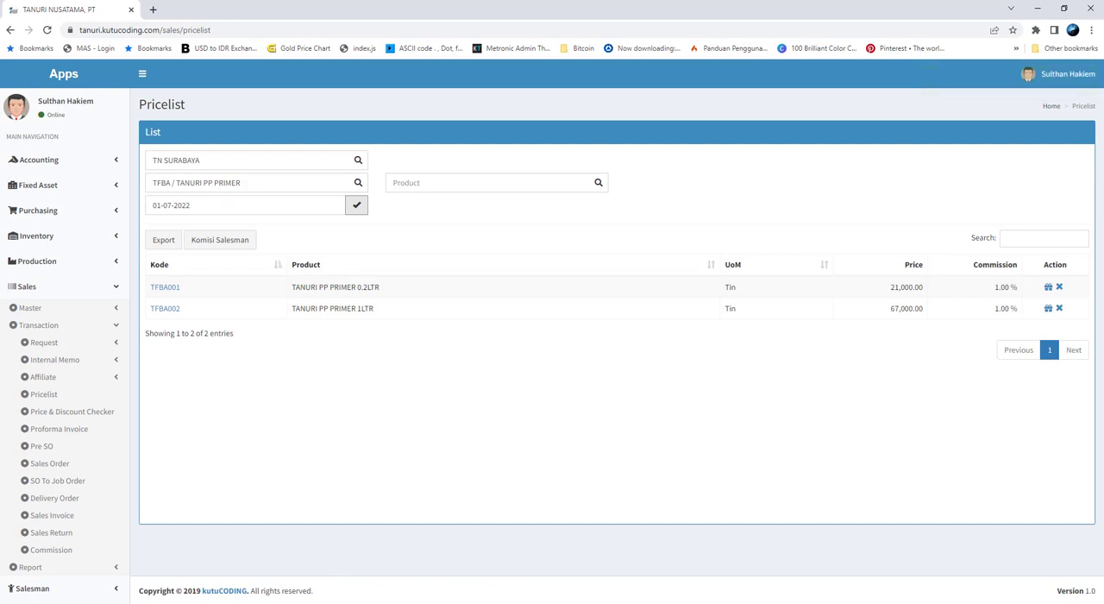
Consult the PUTTY section of the commission sheet for the next rates, leaving the pricelist's group filter as it is
click(371, 601)
scroll(865, 417, down, 2)
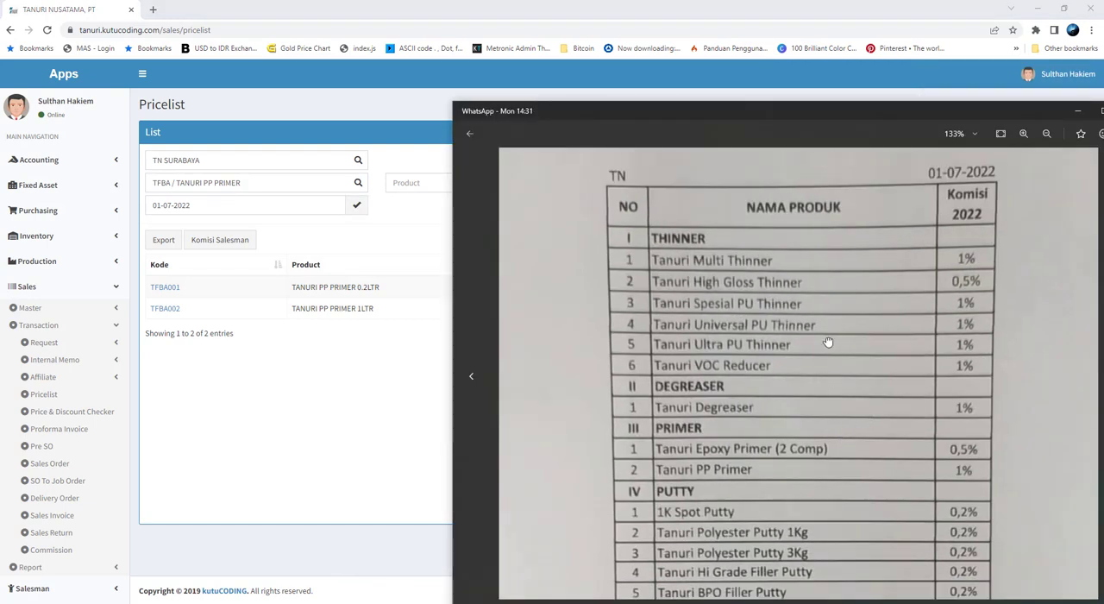
scroll(832, 371, down, 3)
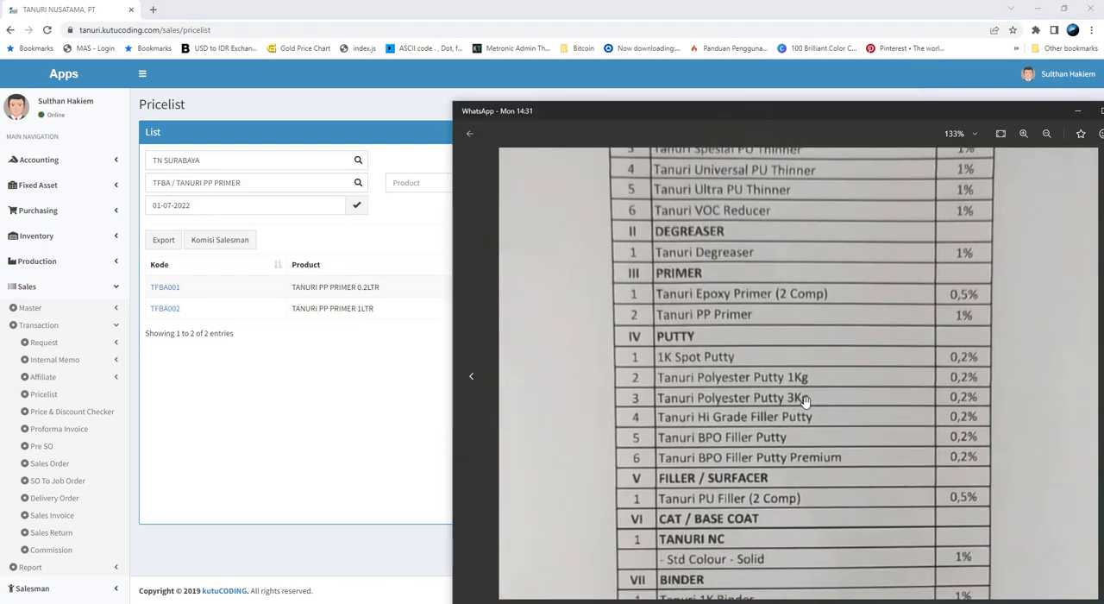
click(270, 182)
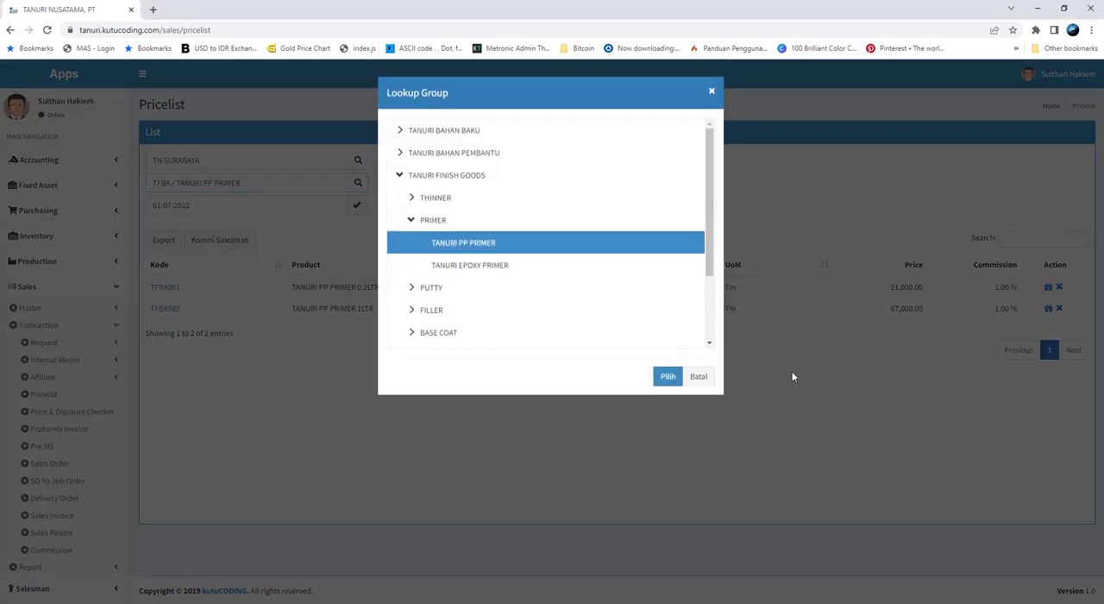
click(700, 377)
Reopen the Komisi Salesman form and expand TANURI FINISH GOODS, PUTTY and TANURI PUTTY to list the putty products
click(242, 244)
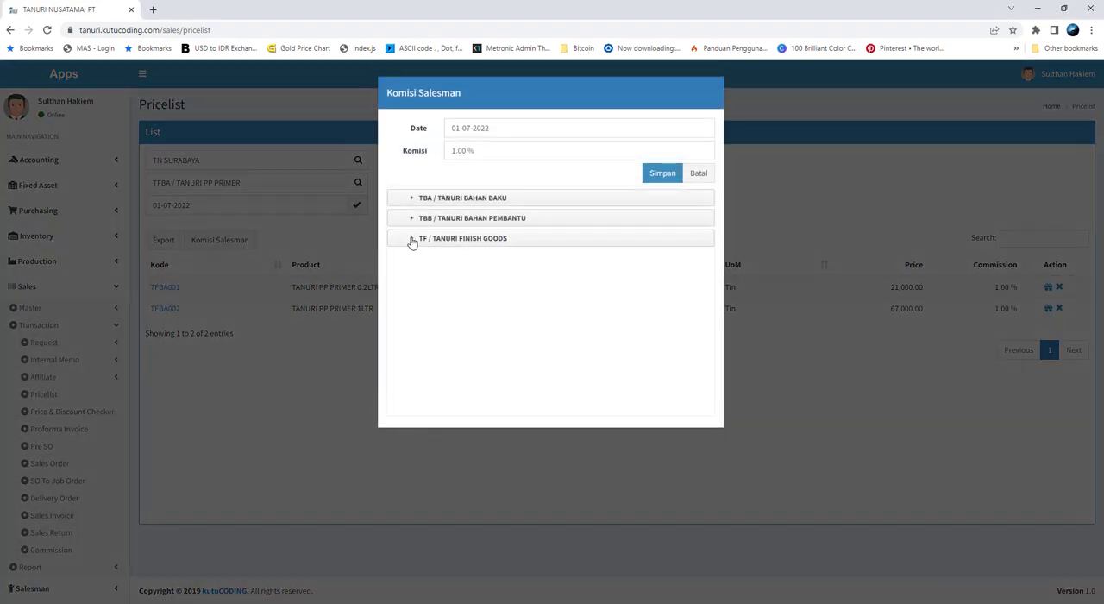
click(412, 238)
click(429, 300)
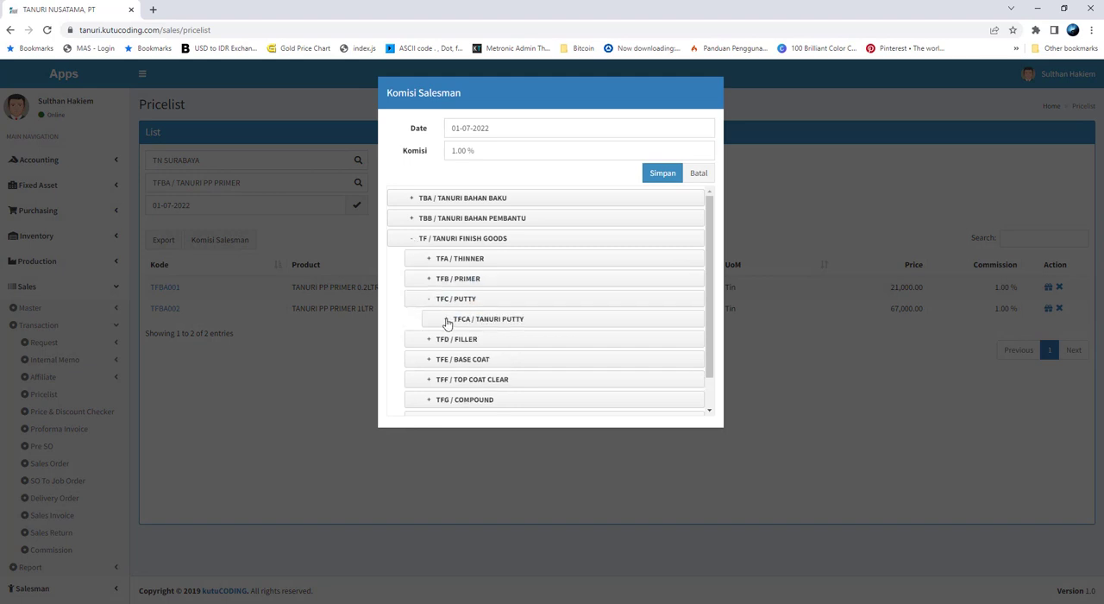
click(446, 319)
scroll(557, 357, down, 3)
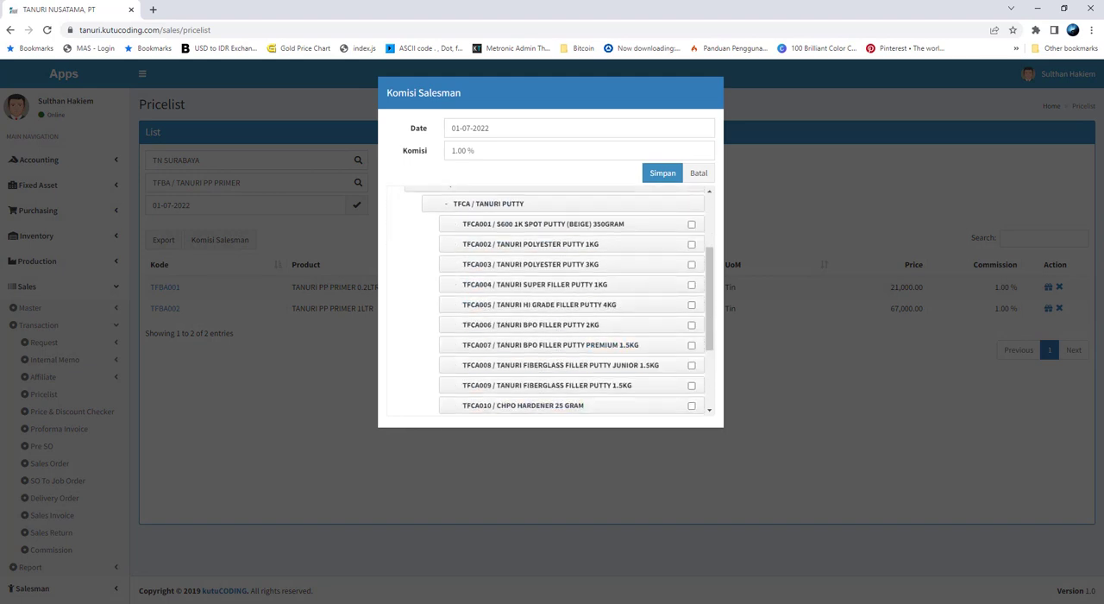
Following the commission sheet, select S600 1K SPOT PUTTY (BEIGE) 350GRAM and TANURI POLYESTER PUTTY 1KG and 3KG
mouse_move(263, 603)
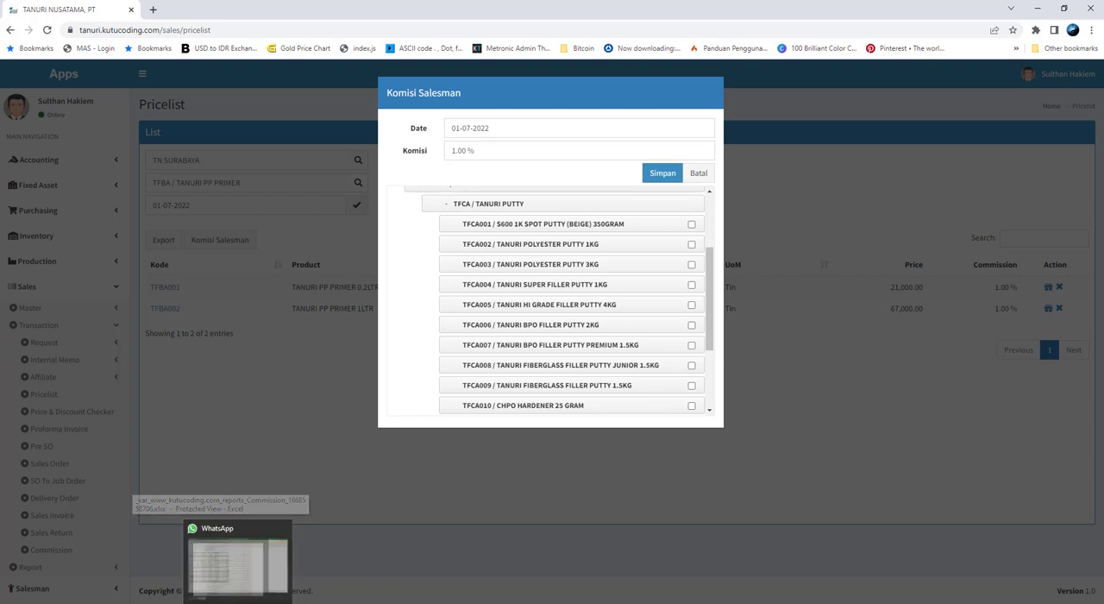
click(226, 560)
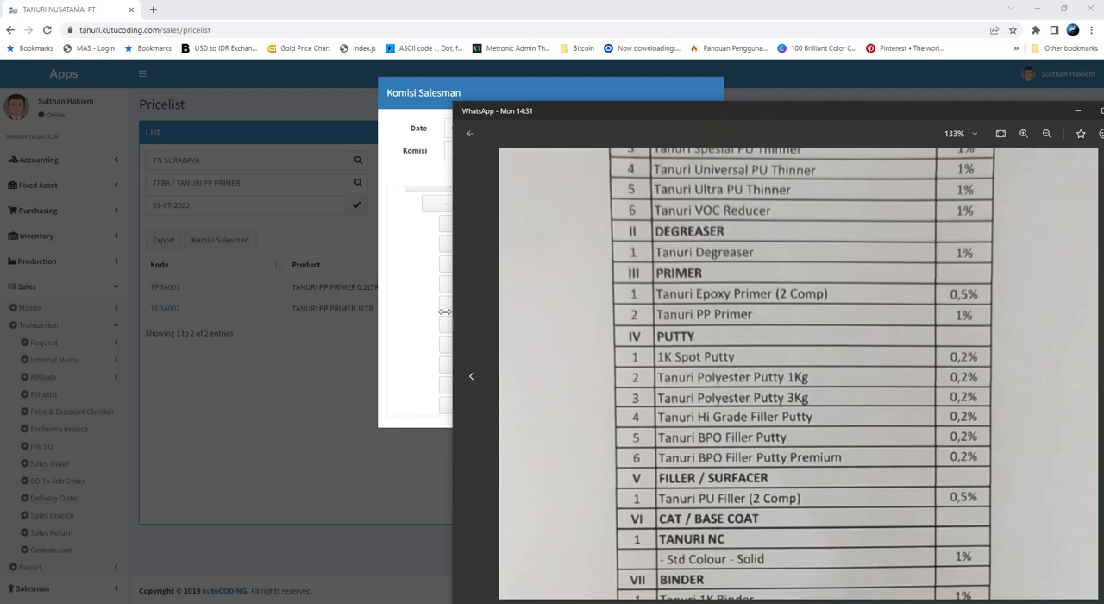
click(405, 303)
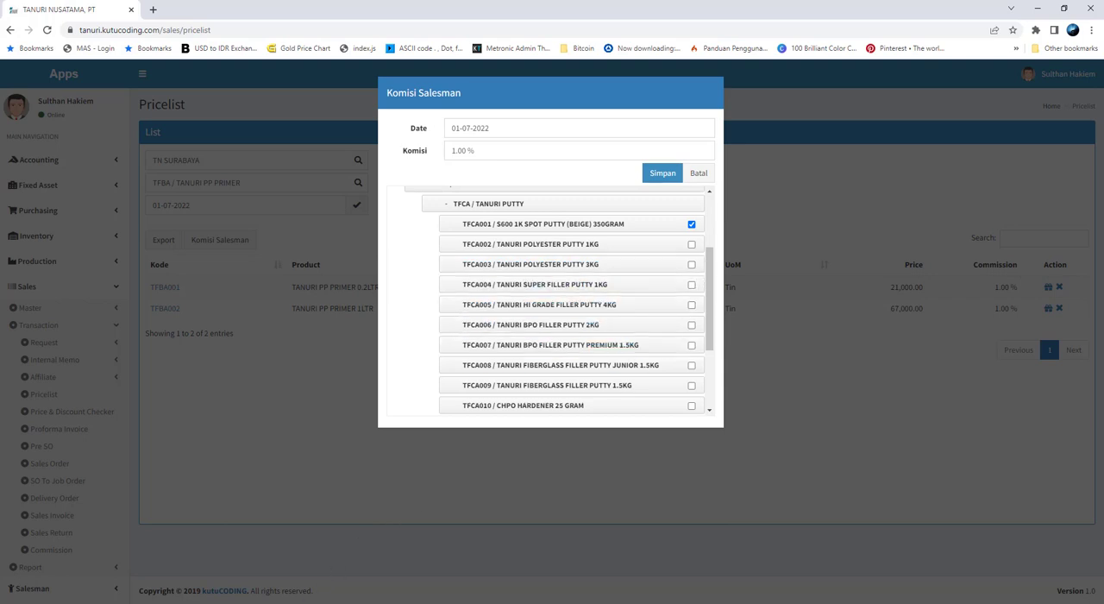
click(268, 569)
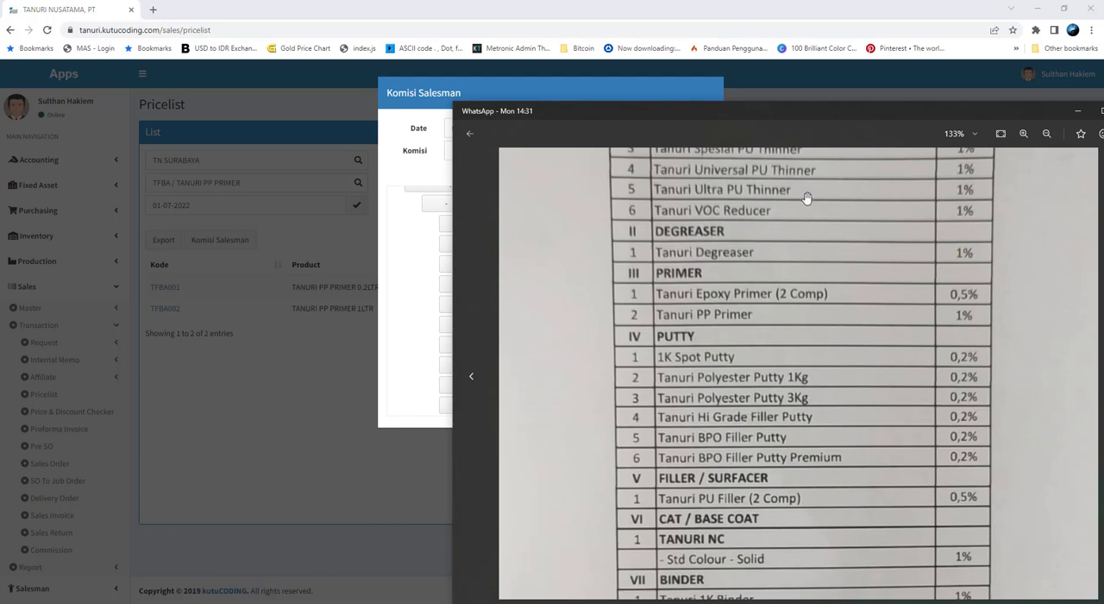
drag(798, 120, 848, 294)
drag(850, 249, 818, 353)
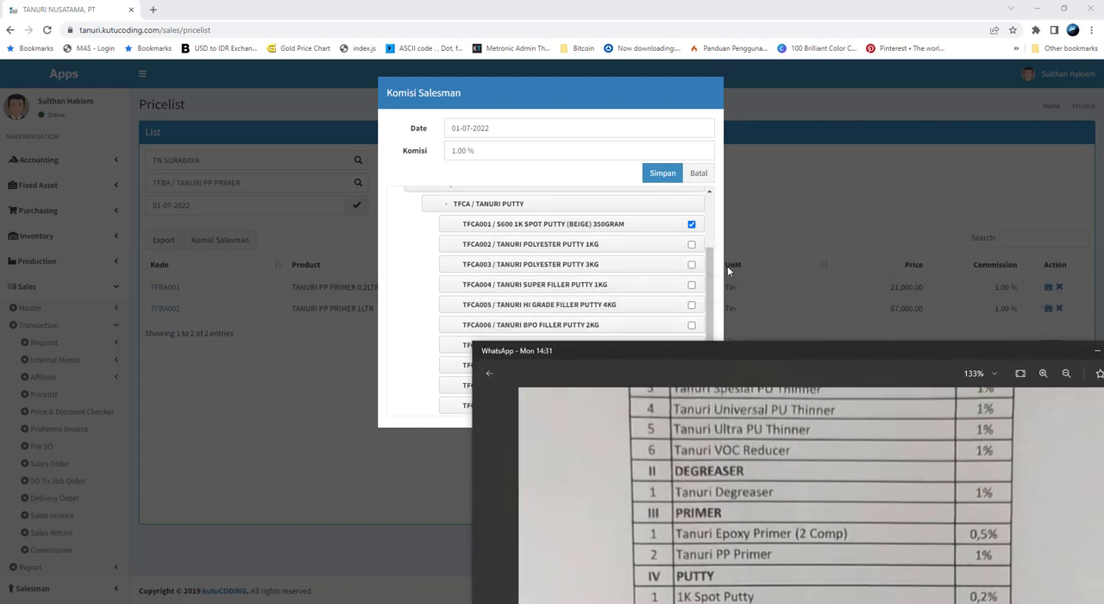
click(691, 244)
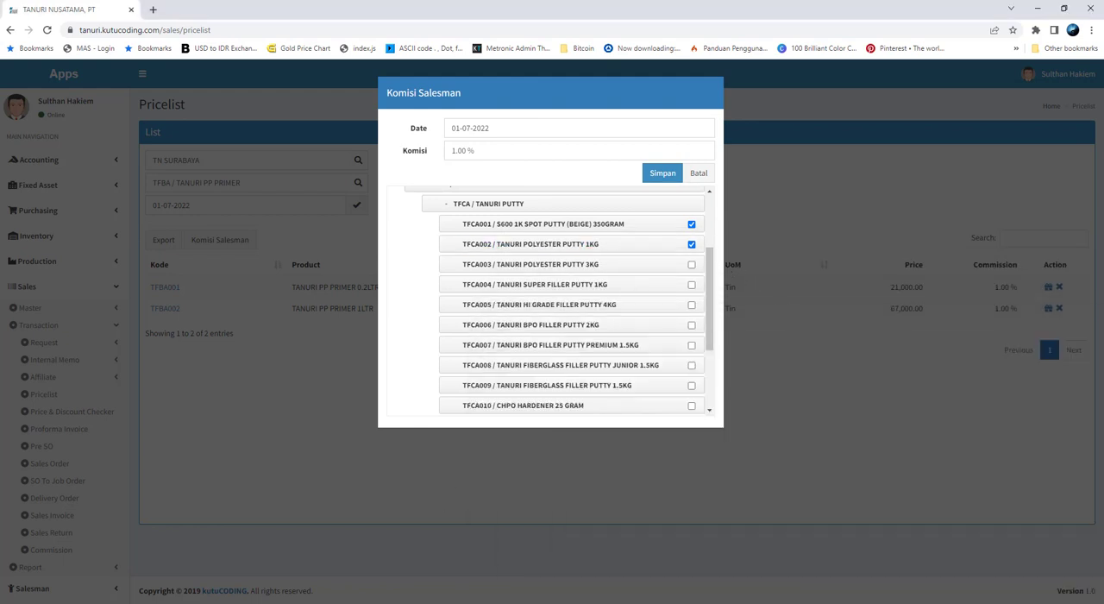
key(alt+Tab)
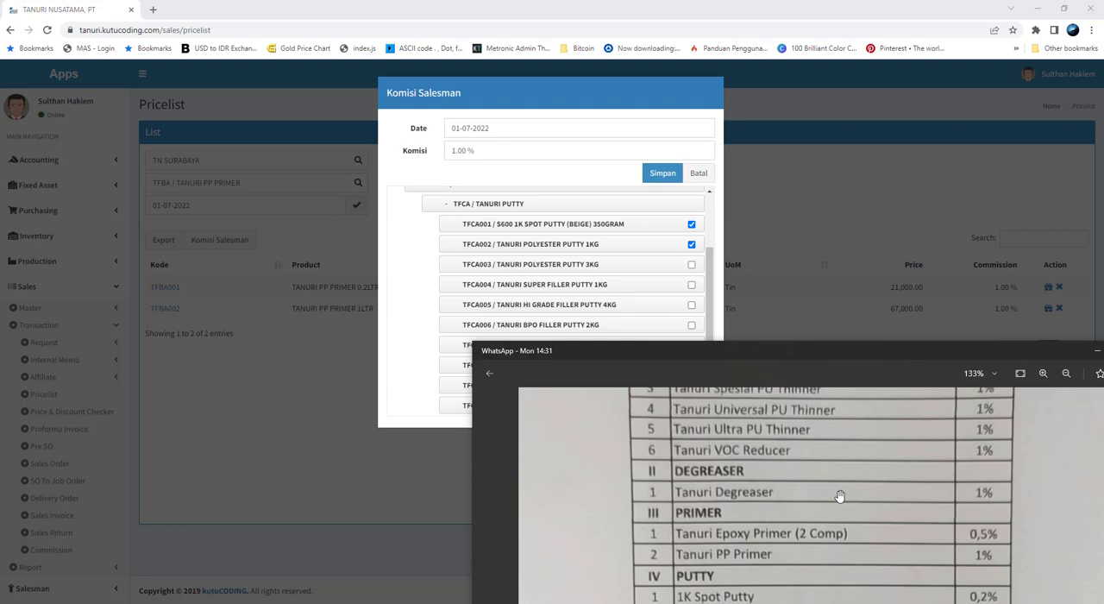
scroll(839, 495, down, 3)
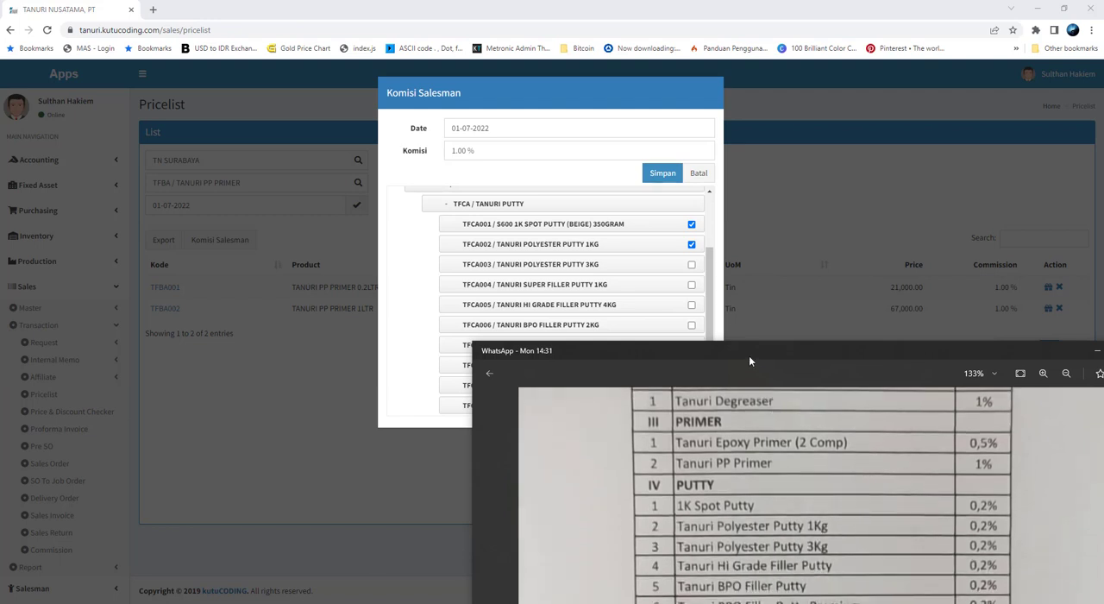
click(690, 264)
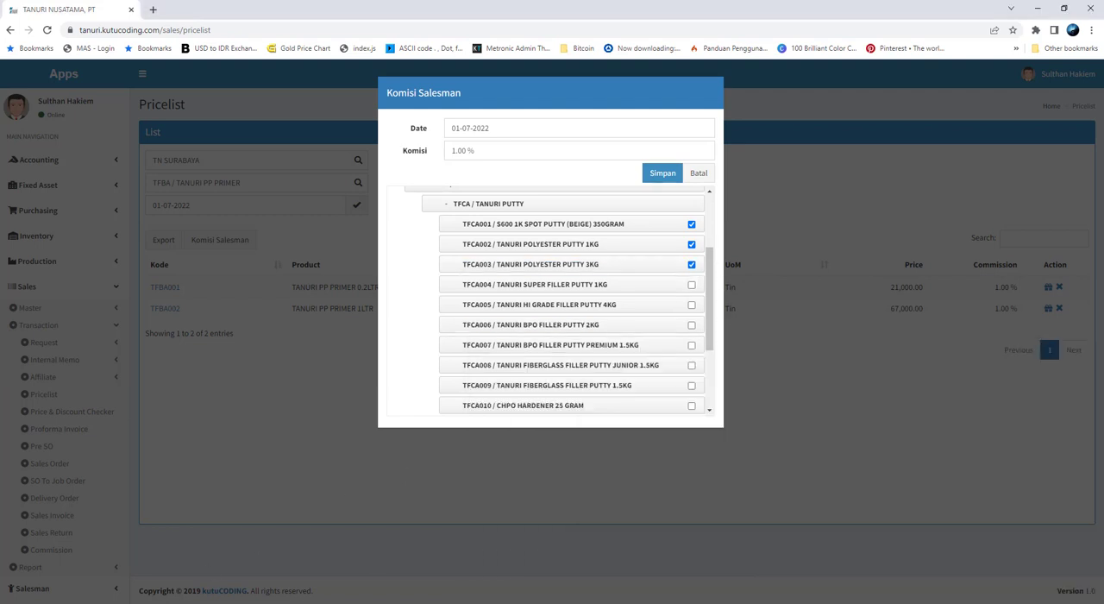
Add TANURI HI GRADE FILLER PUTTY 4KG, BPO FILLER PUTTY 2KG and BPO FILLER PUTTY PREMIUM 1.5KG to the selection, checking them against the sheet
mouse_move(269, 602)
click(269, 569)
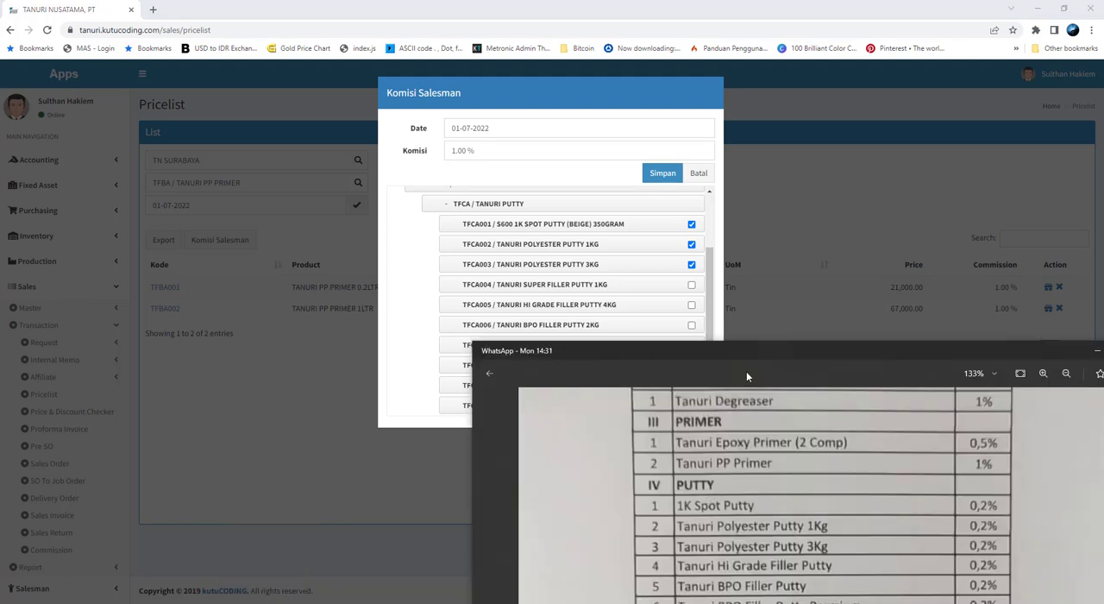
click(691, 305)
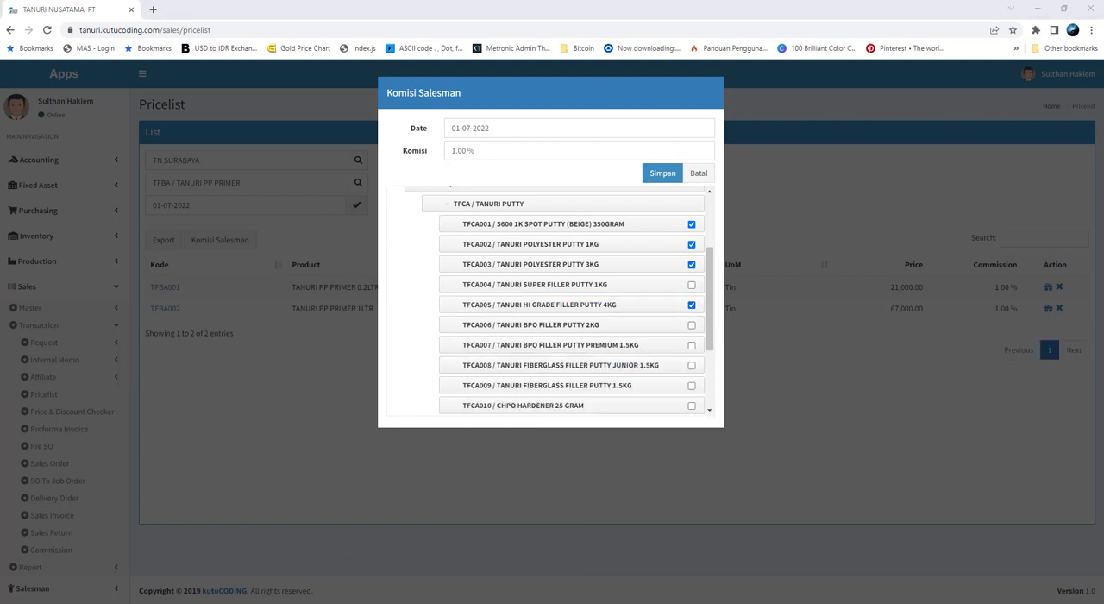
key(alt+Tab)
drag(914, 562, 921, 528)
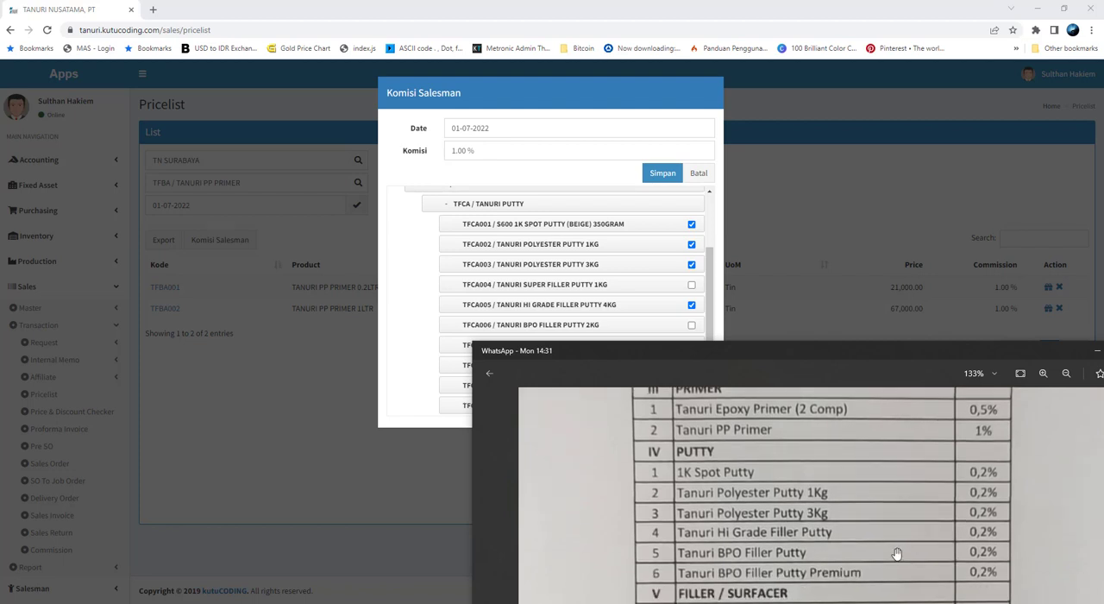
click(690, 327)
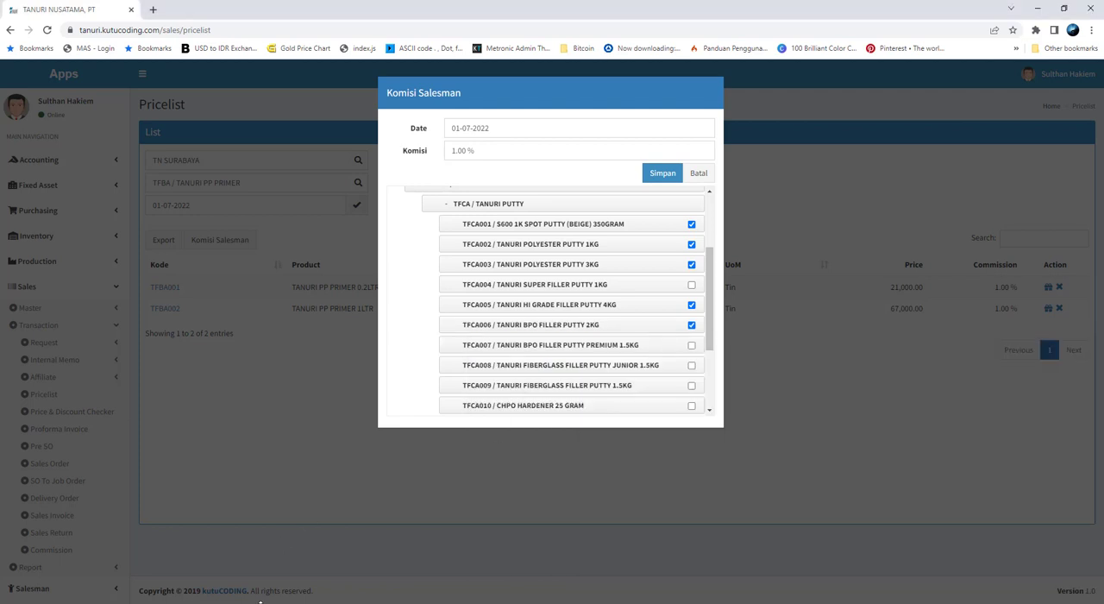
click(264, 601)
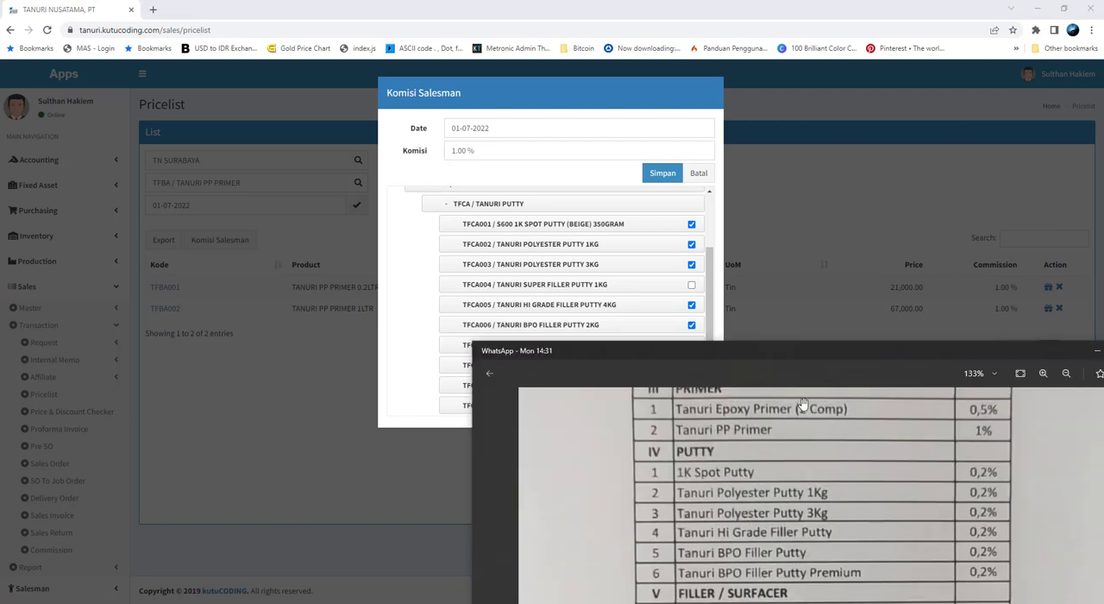
click(718, 303)
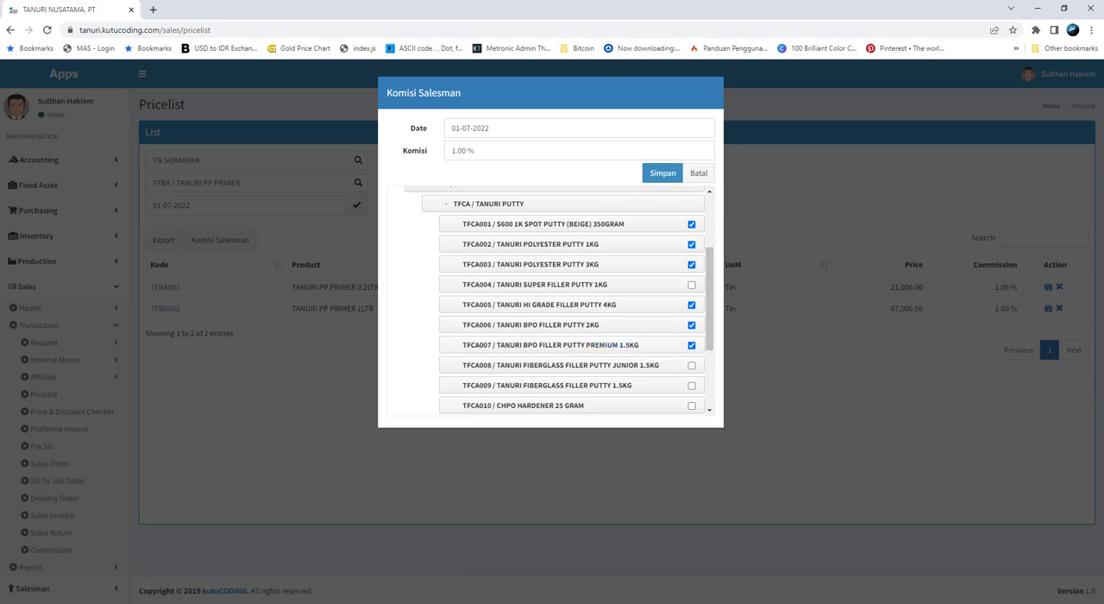
key(alt+Tab)
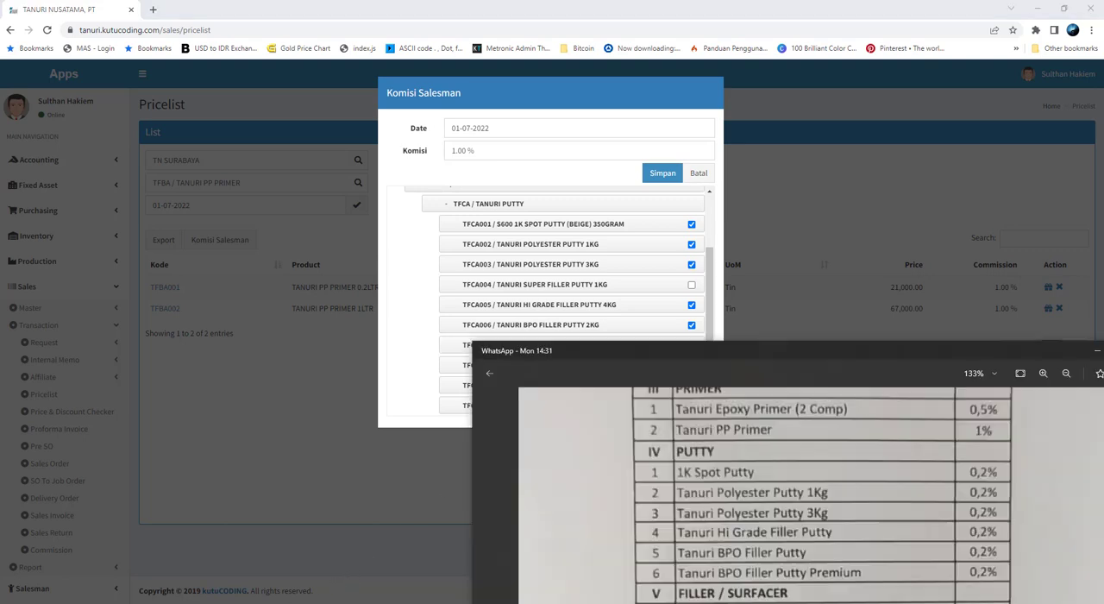
Set the commission of the selected putty products to 0.25% and save it
click(573, 153)
text(0.2)
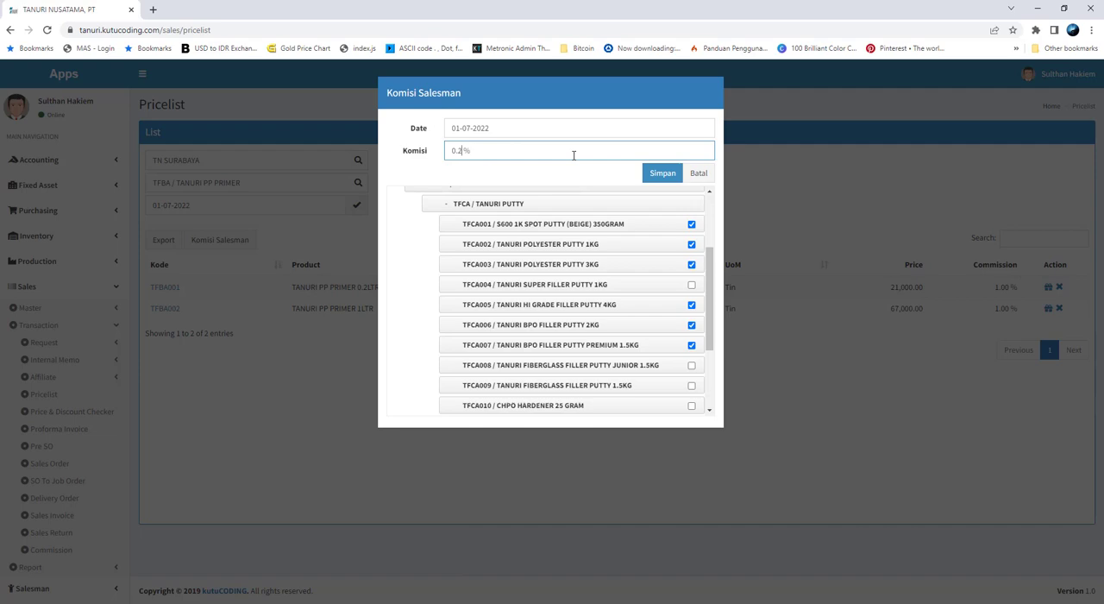
text(5)
click(660, 172)
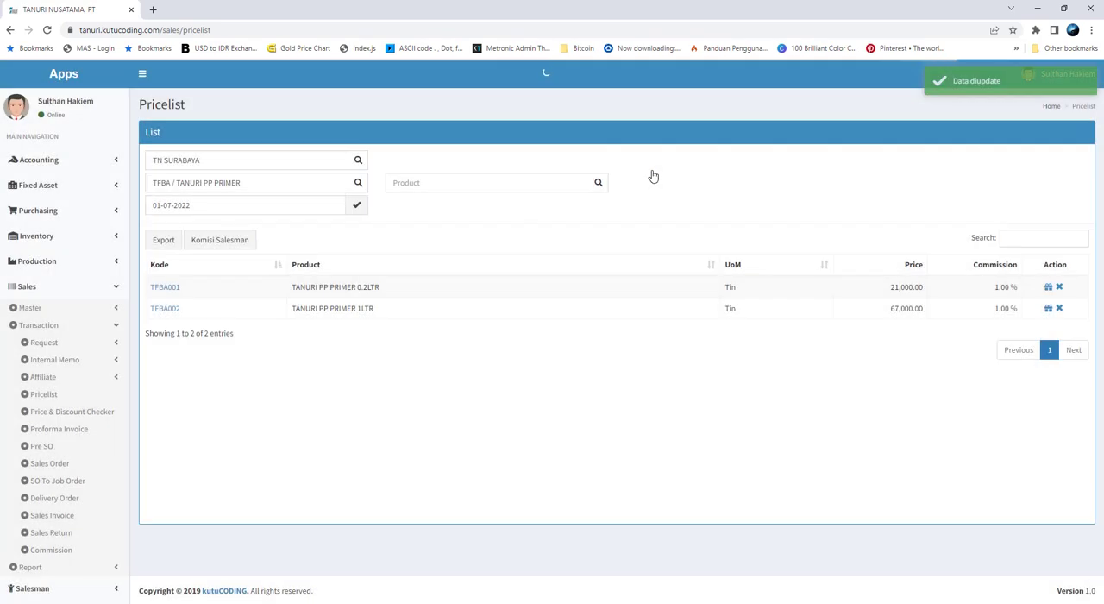
Filter the pricelist by the TANURI PUTTY group and compare its commissions with the PUTTY rates on the photographed sheet
click(290, 187)
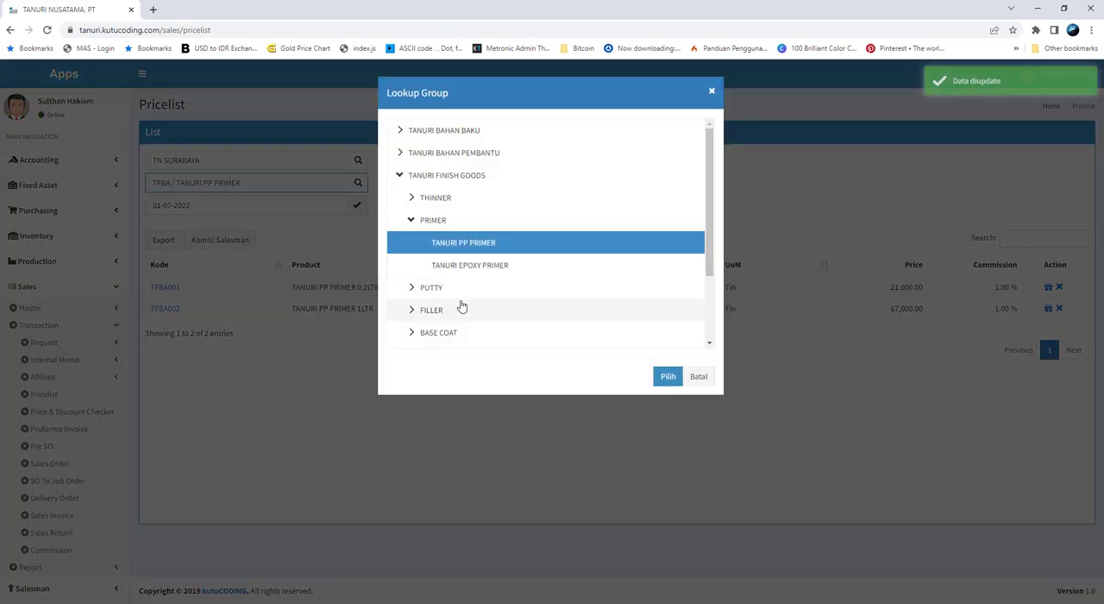
click(433, 291)
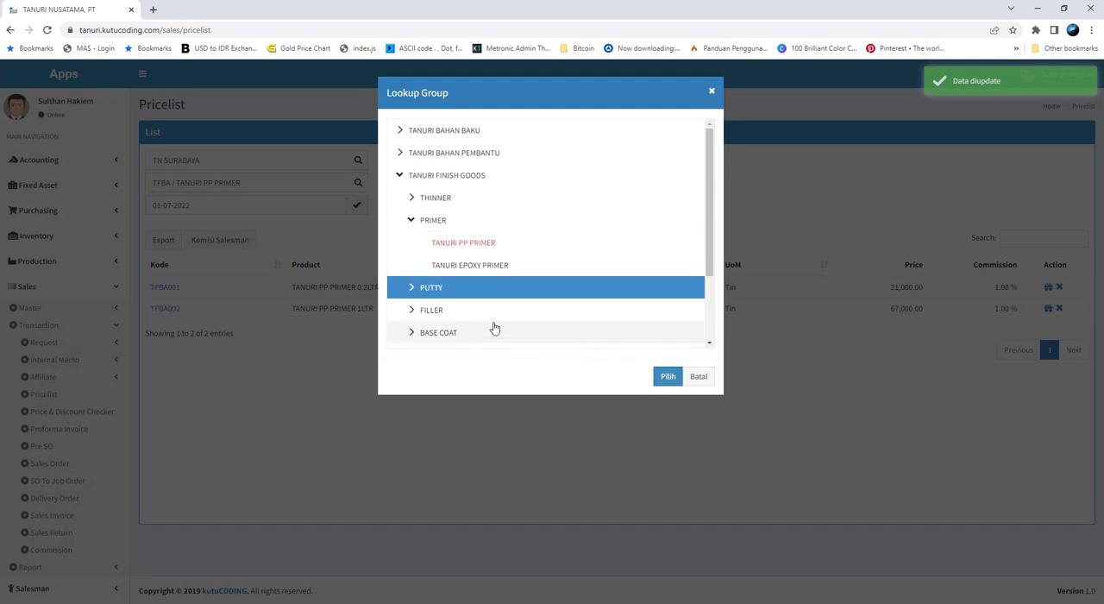
click(411, 287)
click(449, 310)
click(667, 376)
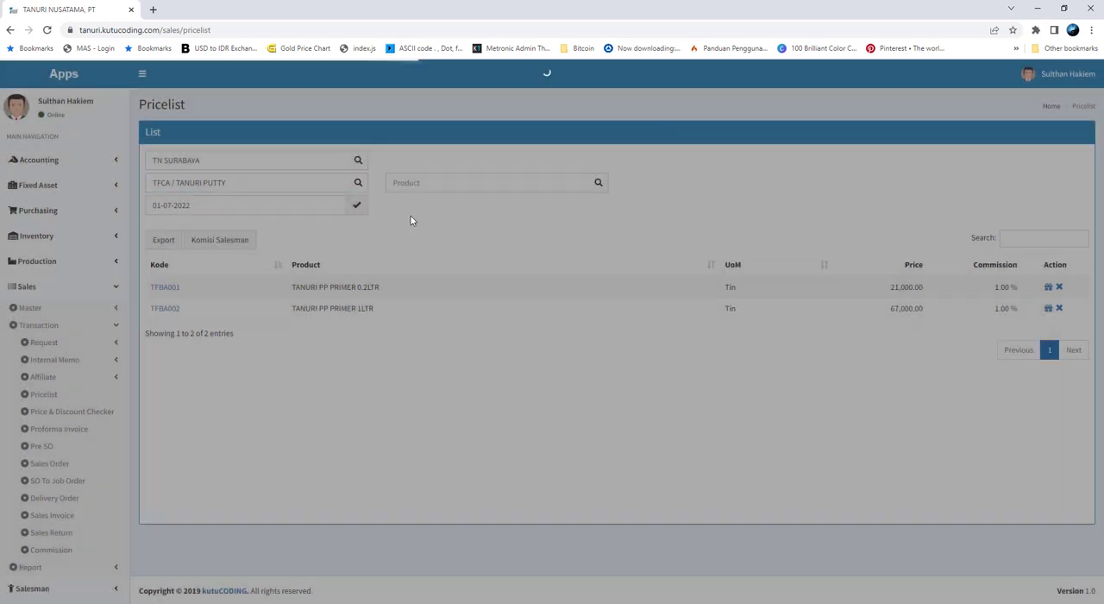
click(356, 205)
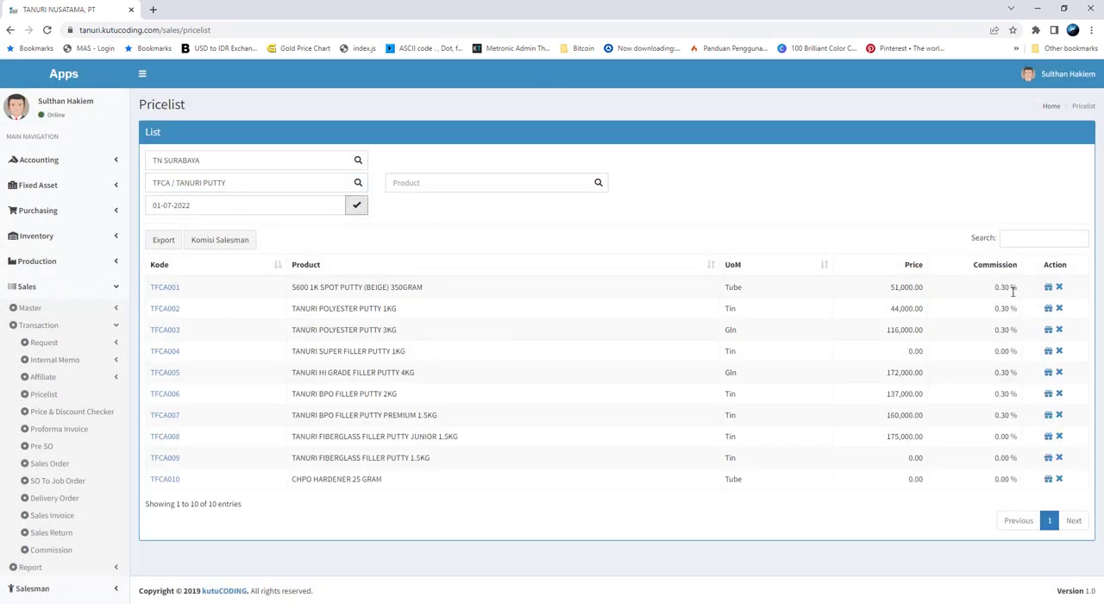
click(279, 601)
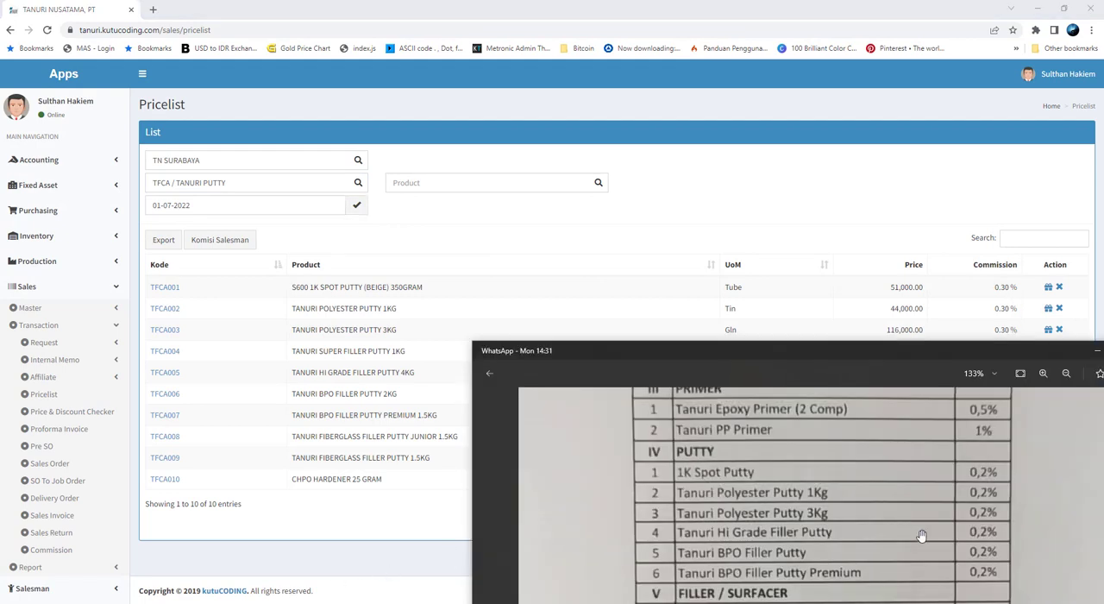
drag(938, 365, 887, 326)
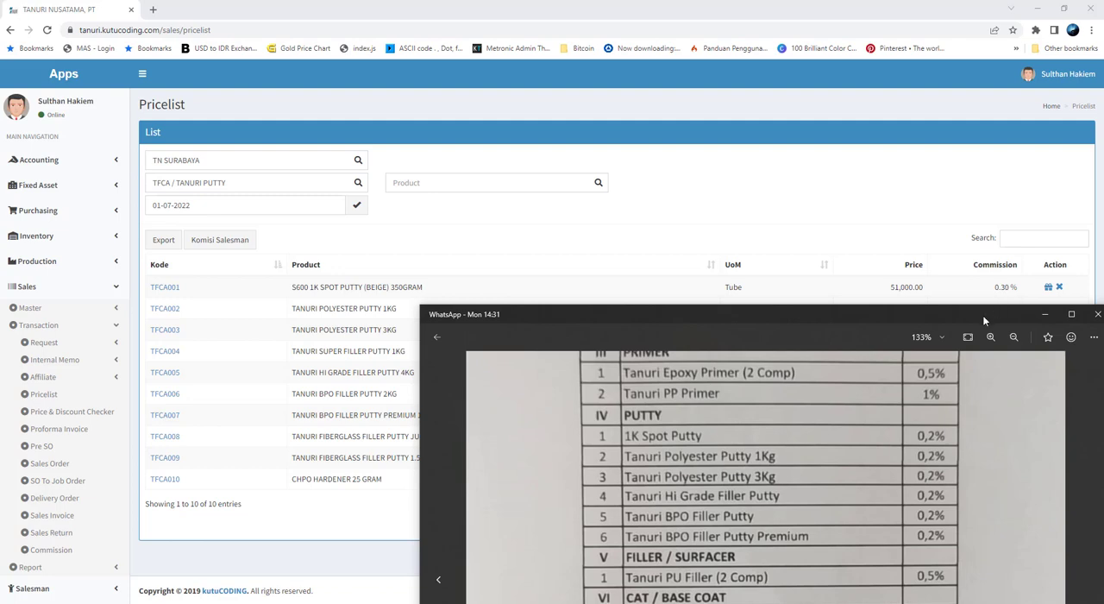
drag(982, 321, 984, 436)
Reopen the Komisi Salesman form and set the commission to 0.20%
click(242, 245)
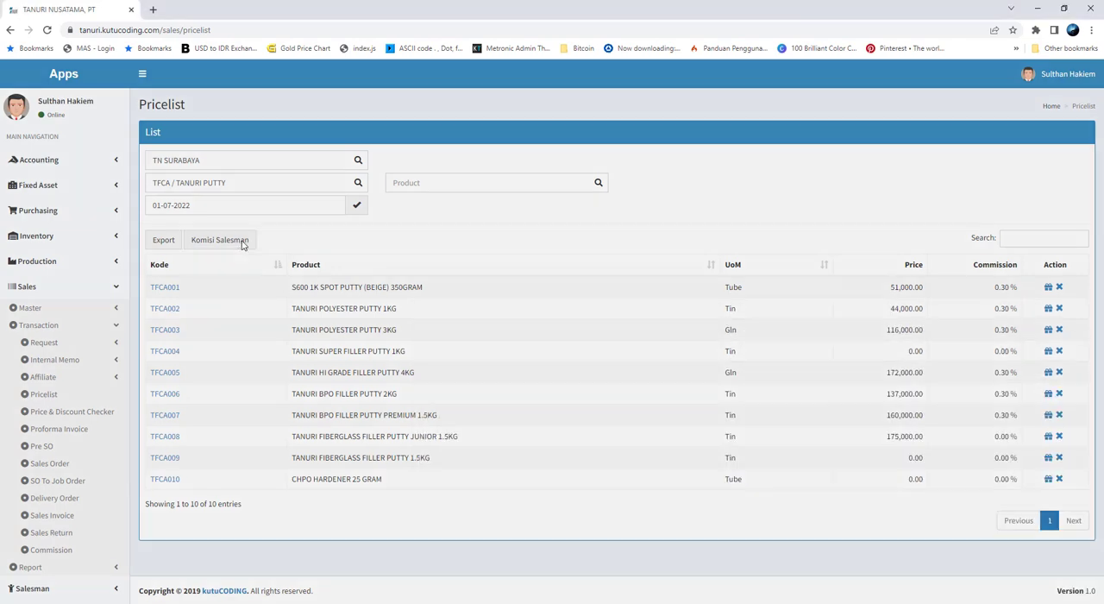
click(220, 239)
double_click(460, 151)
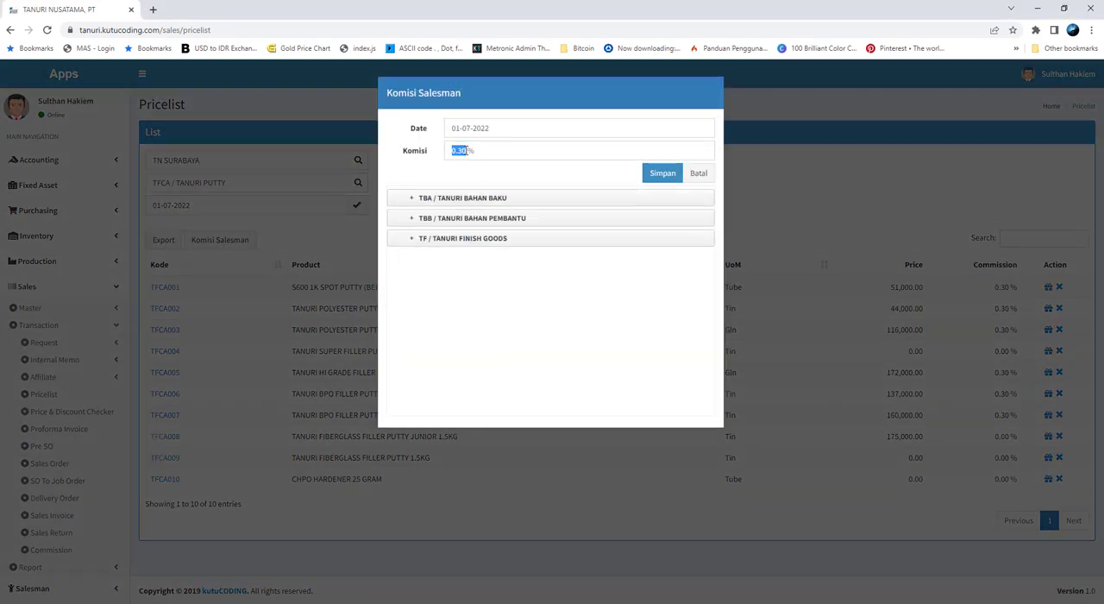
drag(468, 150, 394, 153)
text(0)
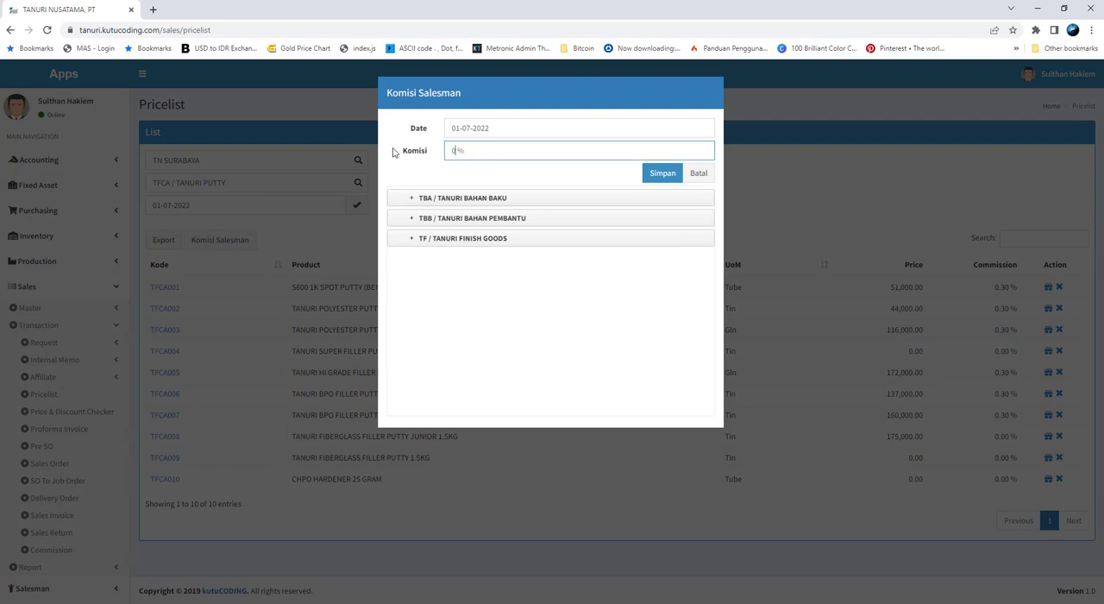
text(.20)
Expand TANURI FINISH GOODS, PUTTY and TANURI PUTTY to list the putty products again
click(414, 238)
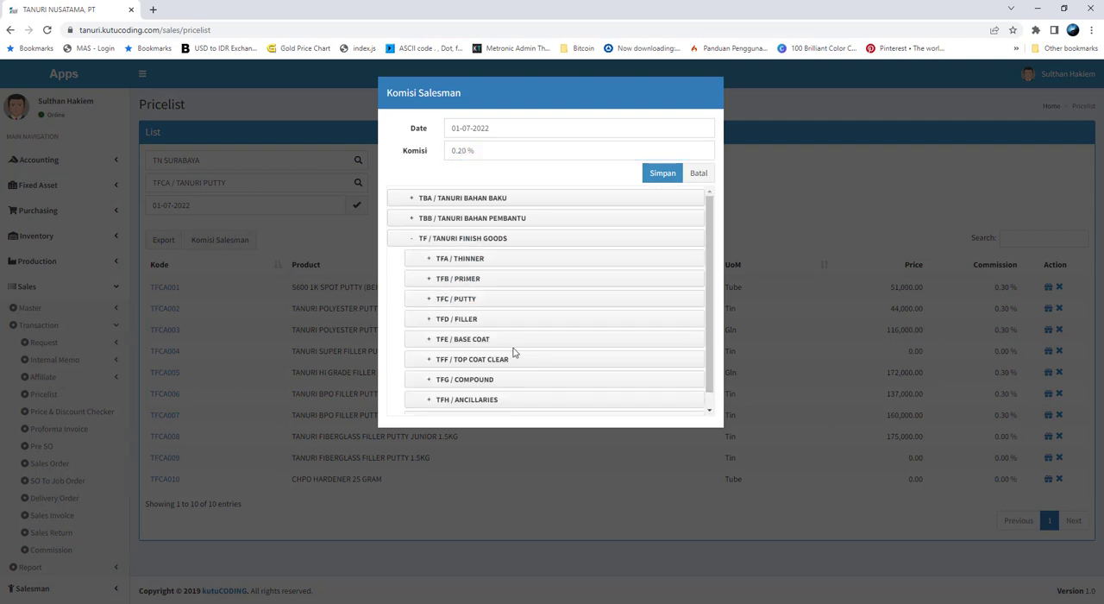
click(438, 299)
click(450, 319)
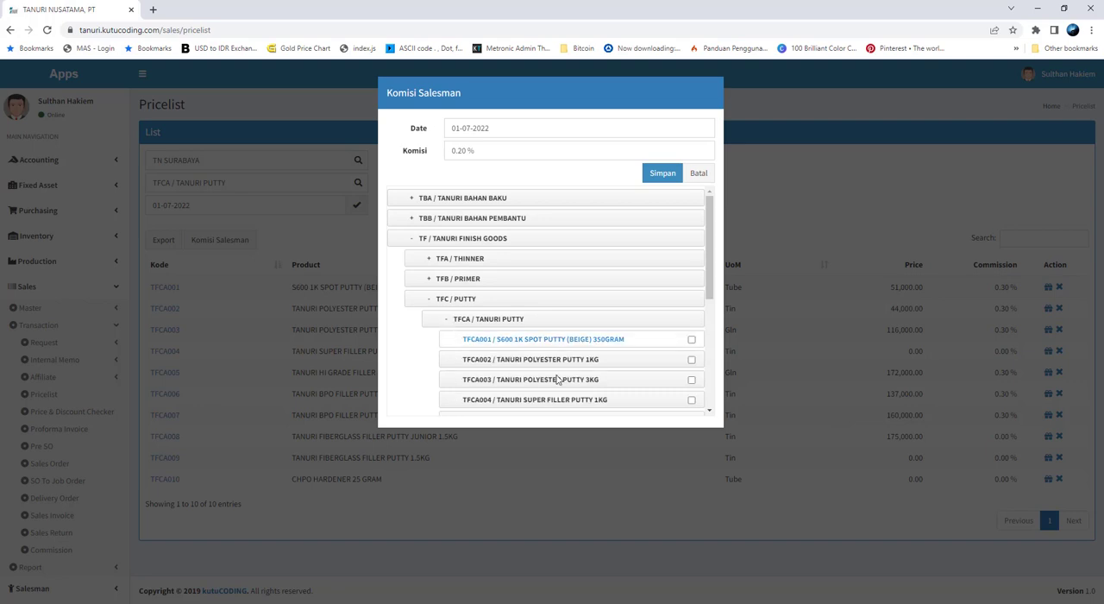
Following the PUTTY section of the photographed sheet, select products TFCA001, TFCA002 and TFCA003 for the 0.20% commission
key(alt+Tab)
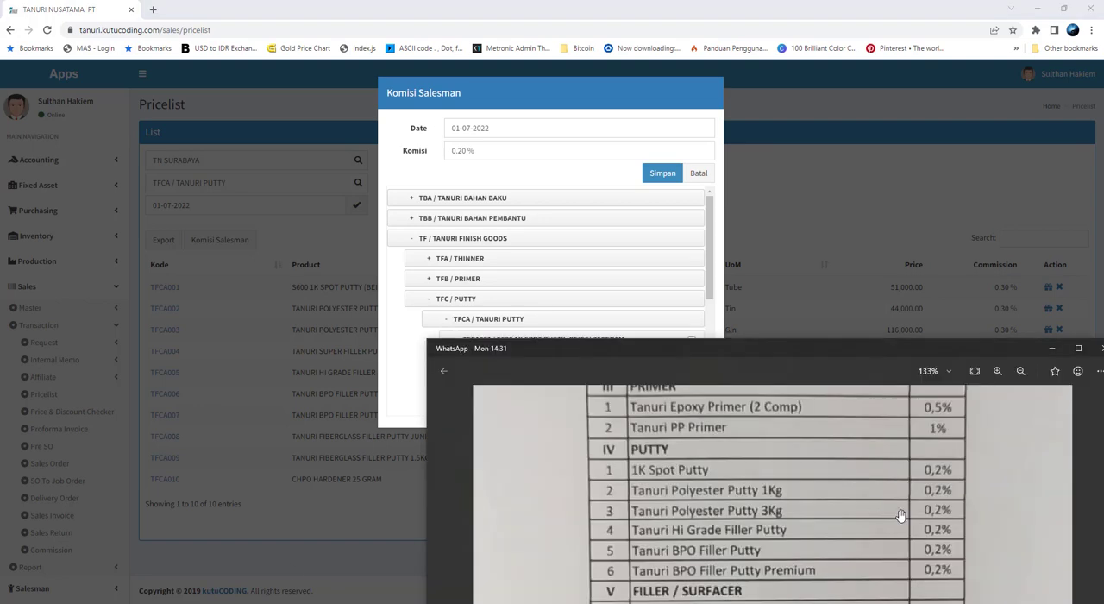
drag(901, 518, 898, 509)
drag(708, 288, 709, 300)
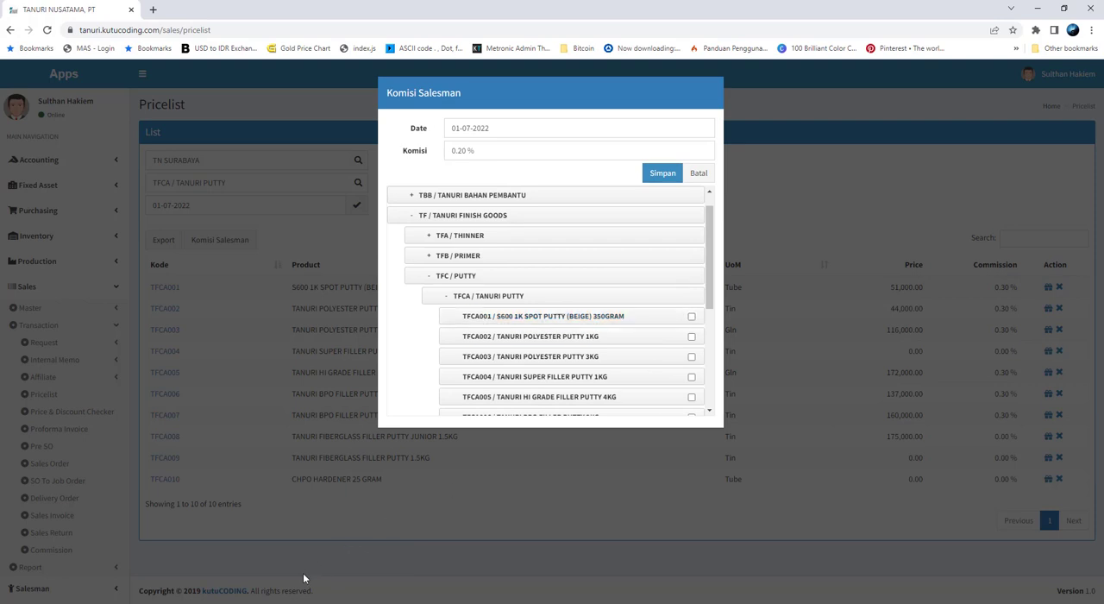
key(alt+Tab)
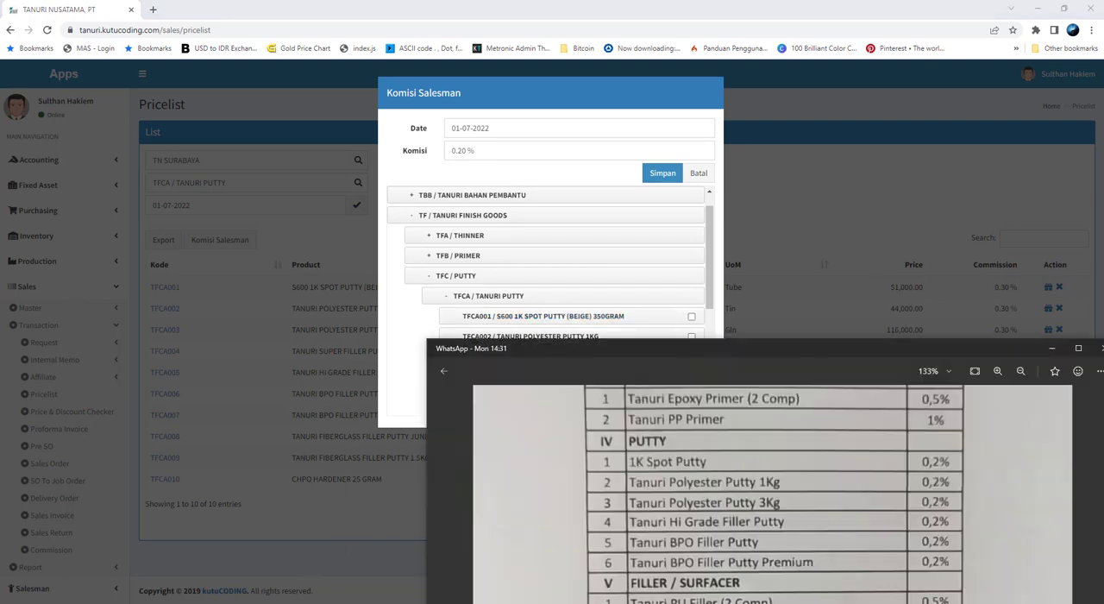
click(692, 318)
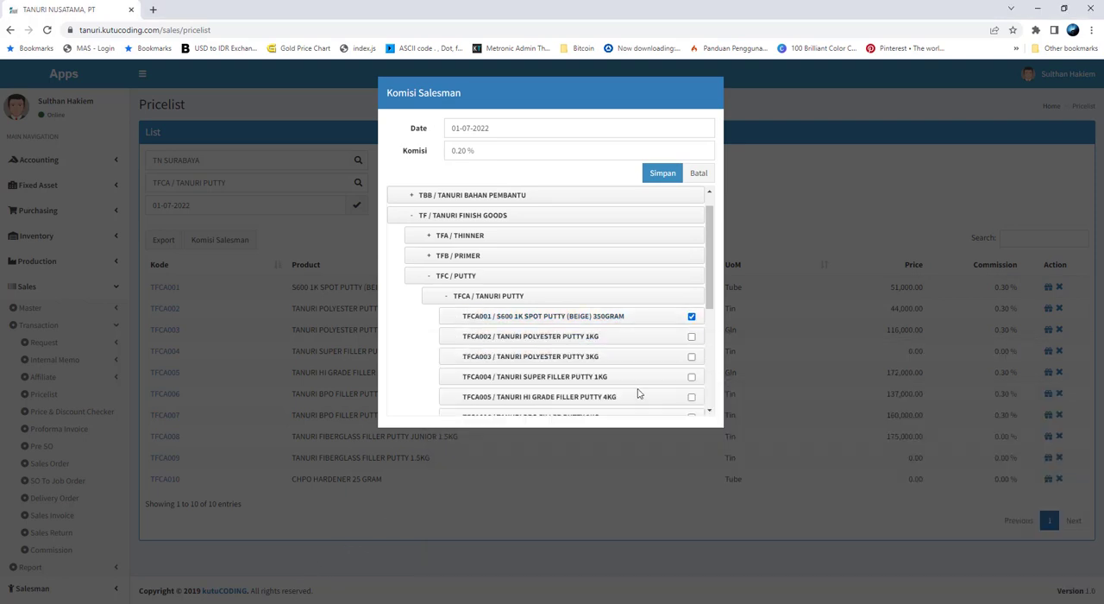
key(alt+Tab)
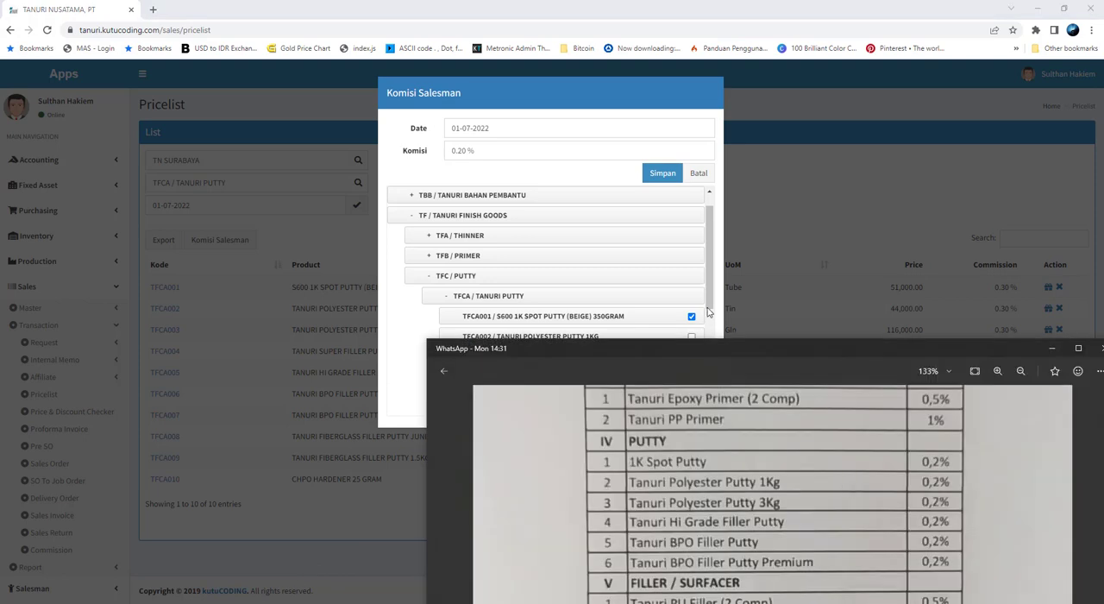
scroll(709, 313, down, 1)
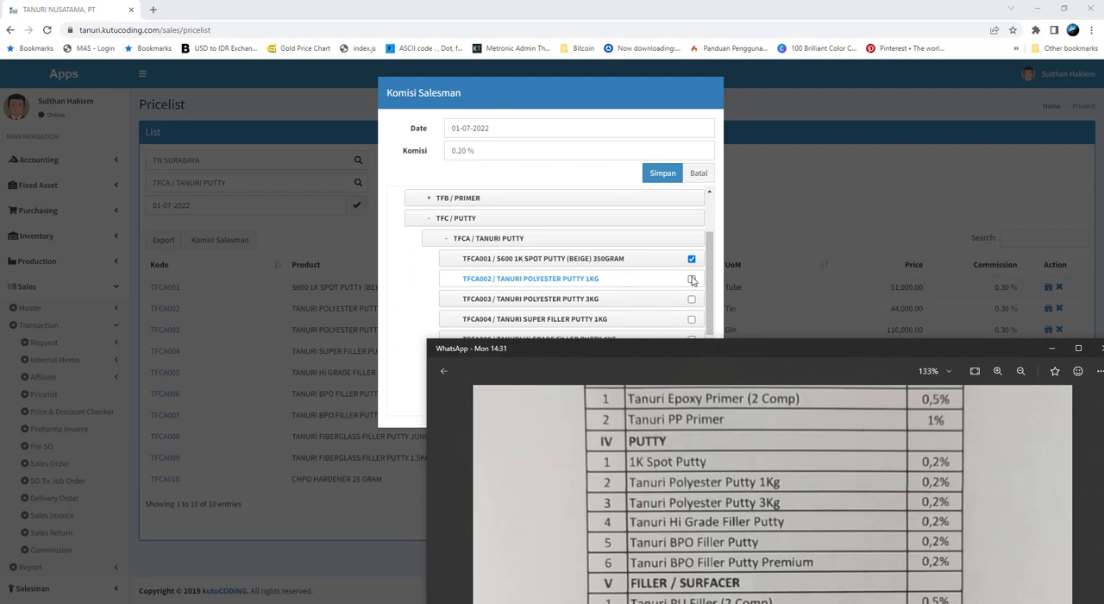
click(692, 280)
click(692, 300)
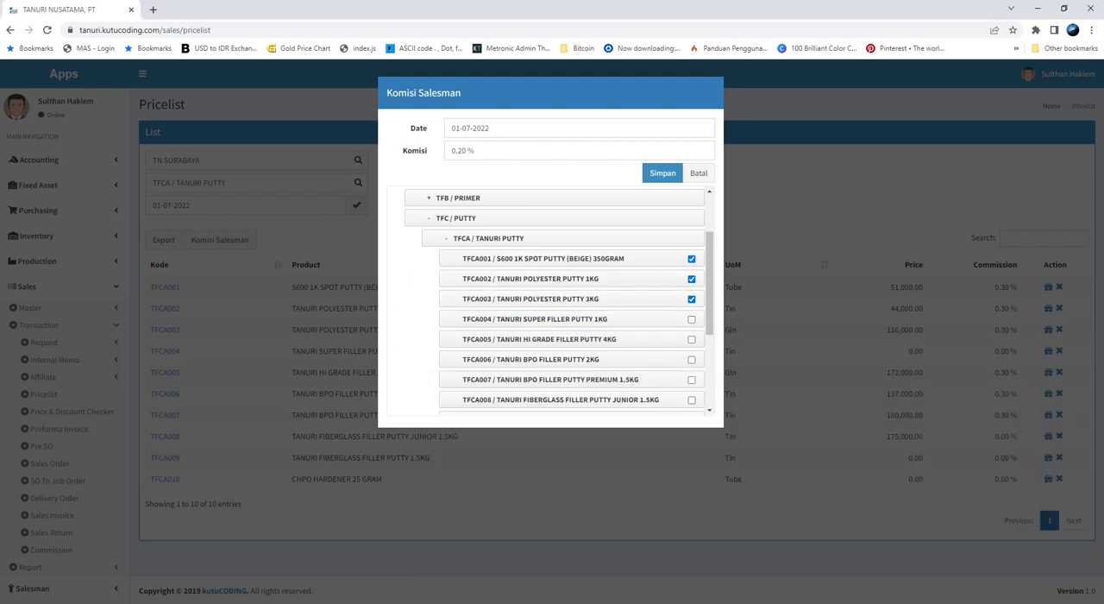
Add putty products TFCA005, TFCA006 and TFCA007 to the selection per the sheet and save the 0.20% commission
key(alt+Tab)
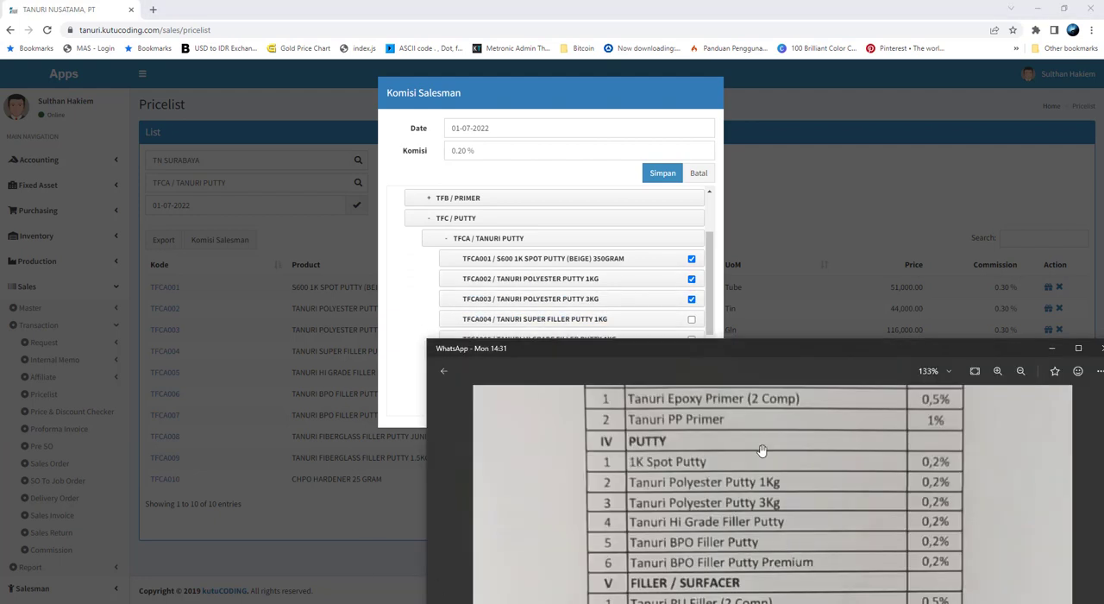
key(alt+Tab)
scroll(703, 312, down, 1)
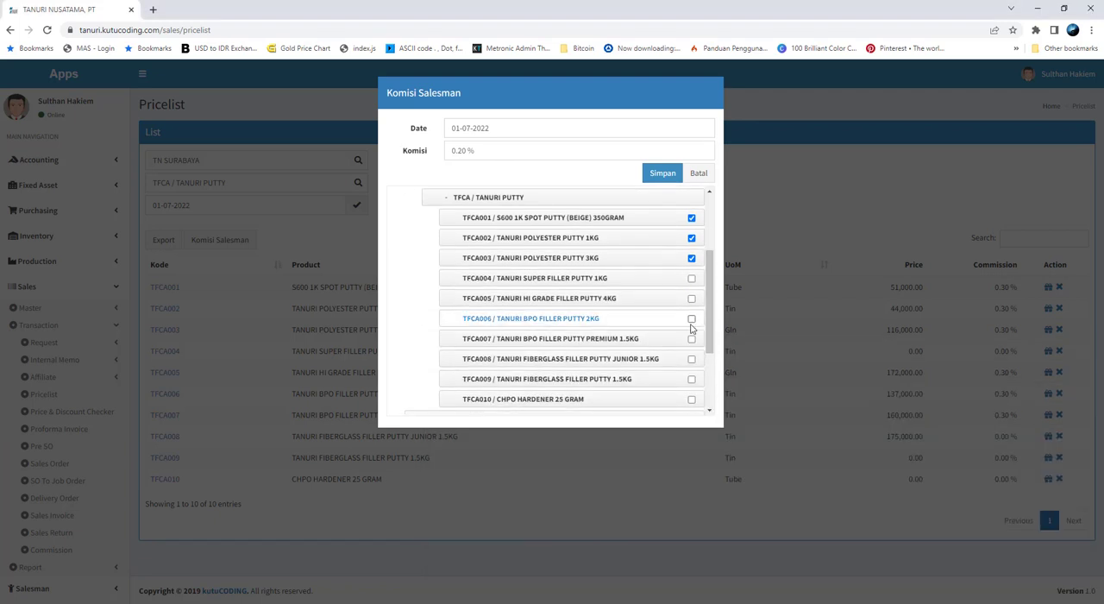
scroll(680, 354, down, 1)
scroll(680, 353, up, 1)
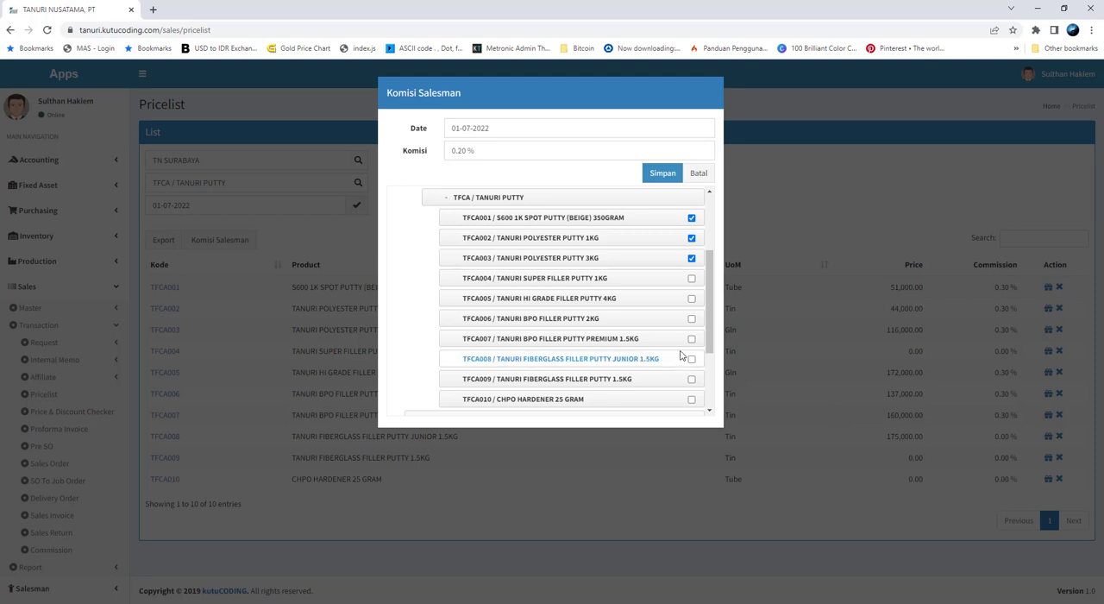
click(690, 299)
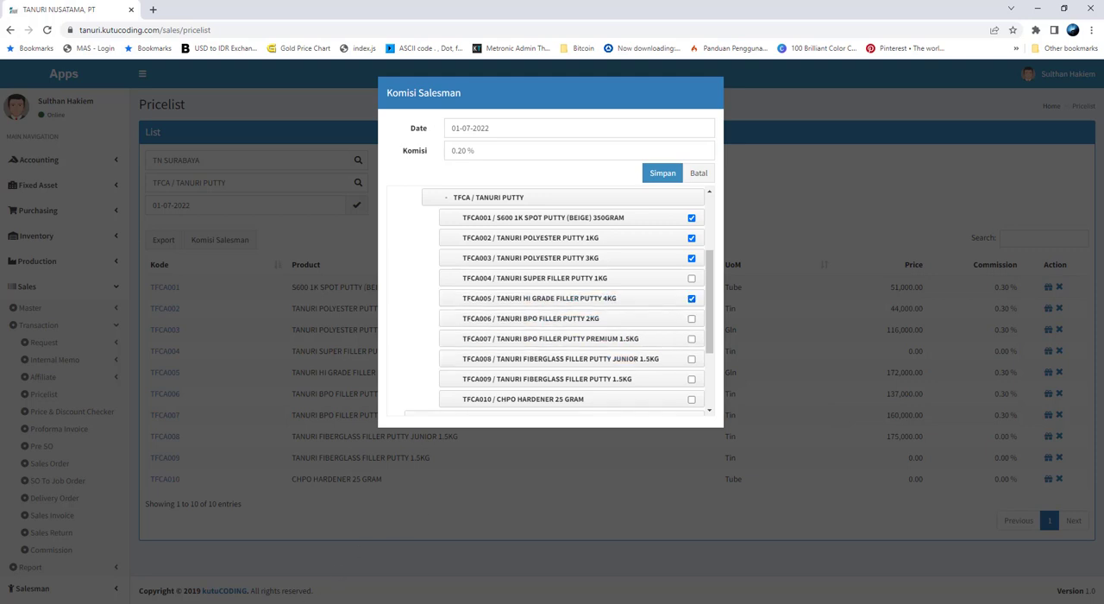
key(alt+Tab)
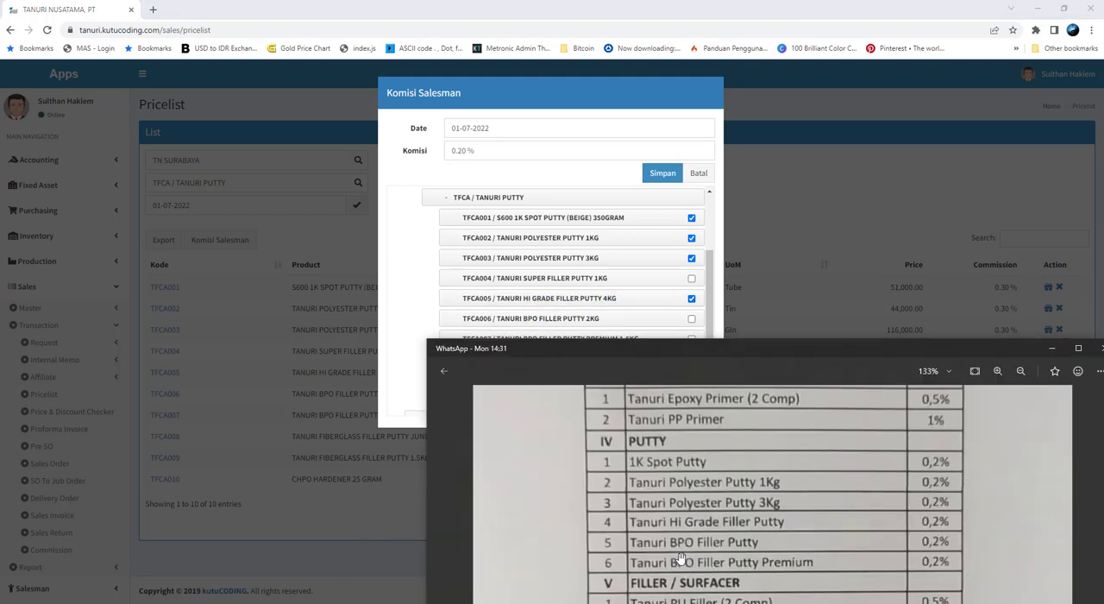
click(691, 318)
click(691, 338)
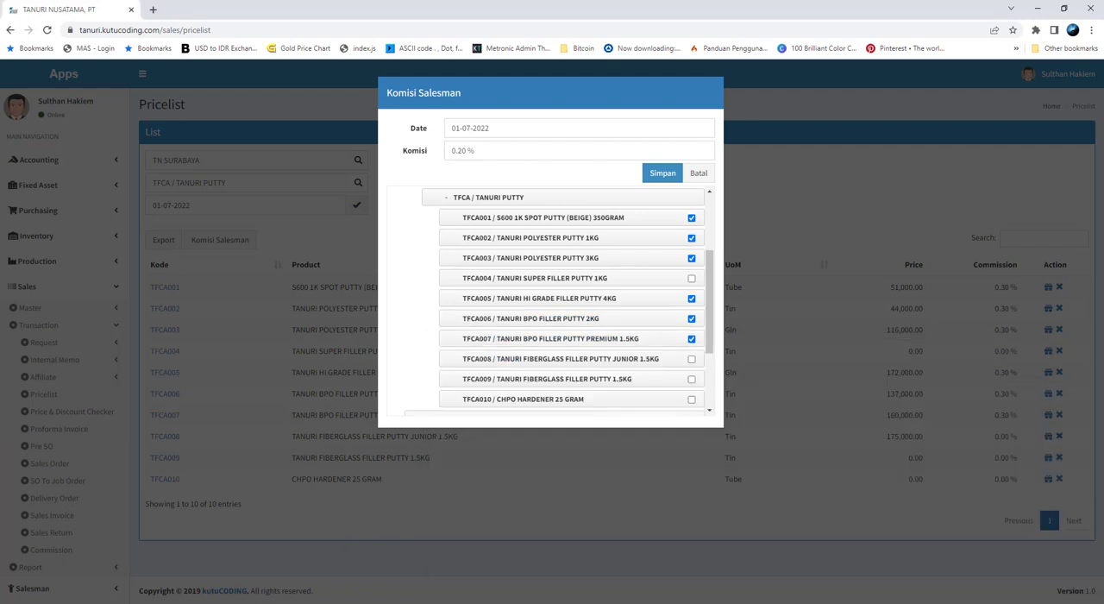
key(alt+Tab)
triple_click(594, 154)
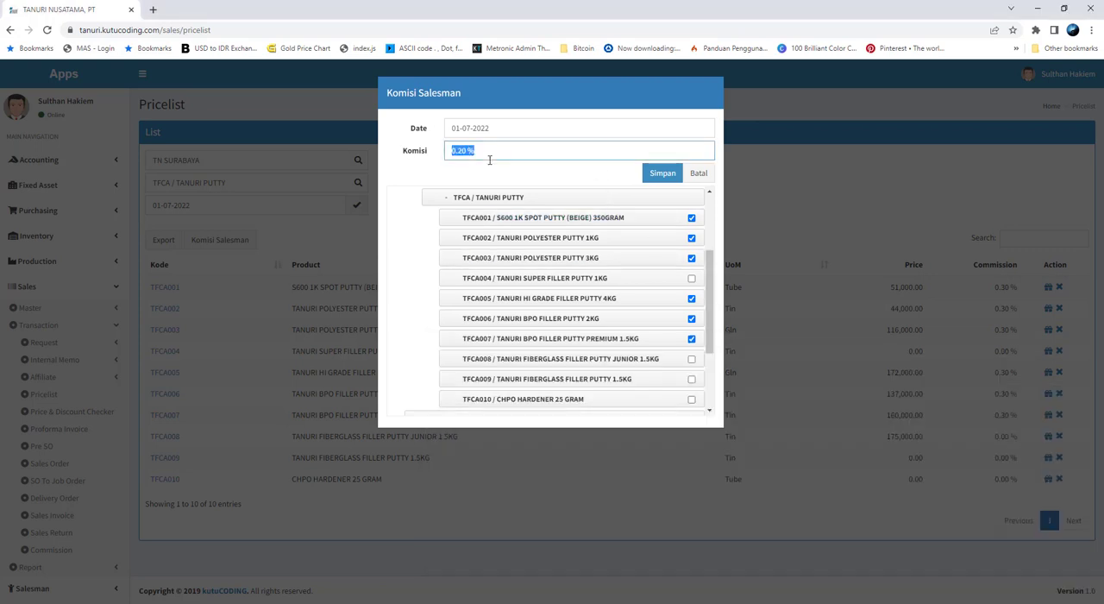
click(662, 175)
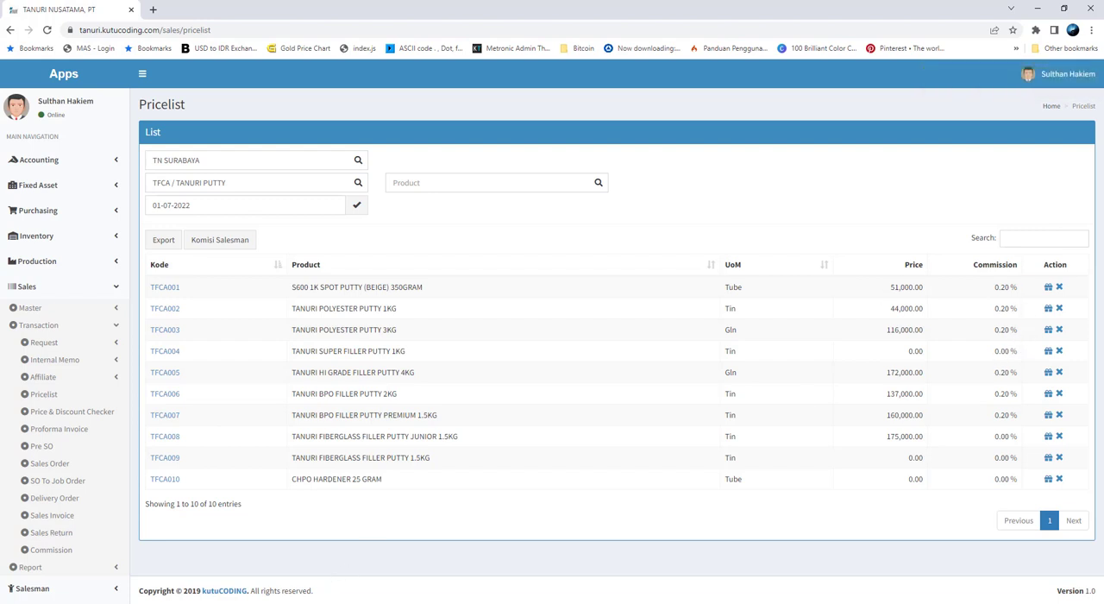
Review the remaining rates on the photographed sheet, from FILLER / SURFACER through POLISHING COMPOUND
key(alt+Tab)
drag(914, 351, 914, 139)
scroll(911, 405, down, 2)
scroll(832, 440, down, 2)
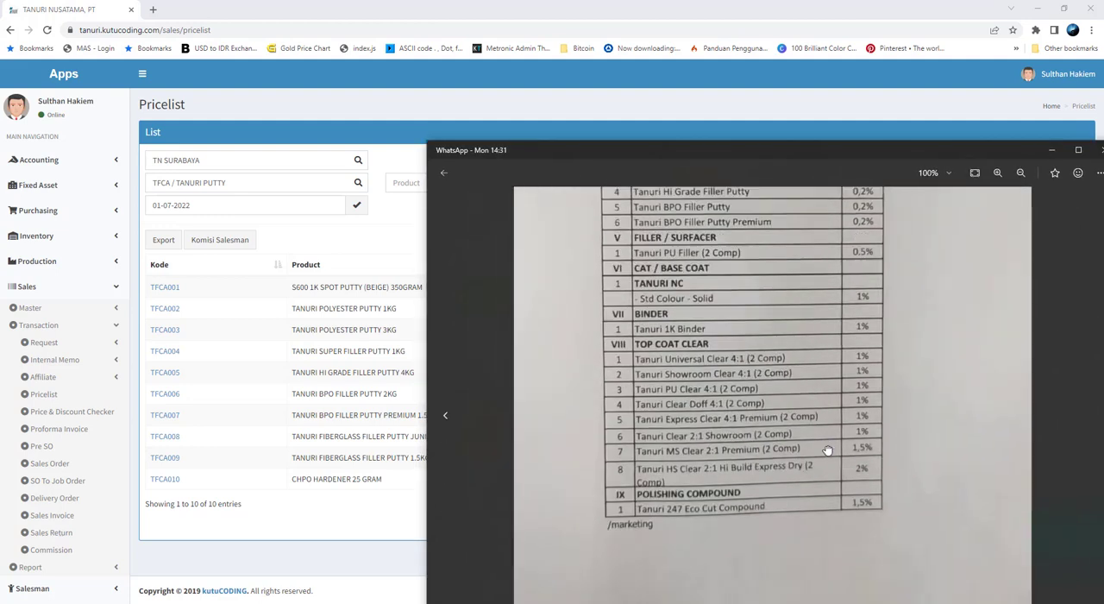
scroll(826, 450, down, 1)
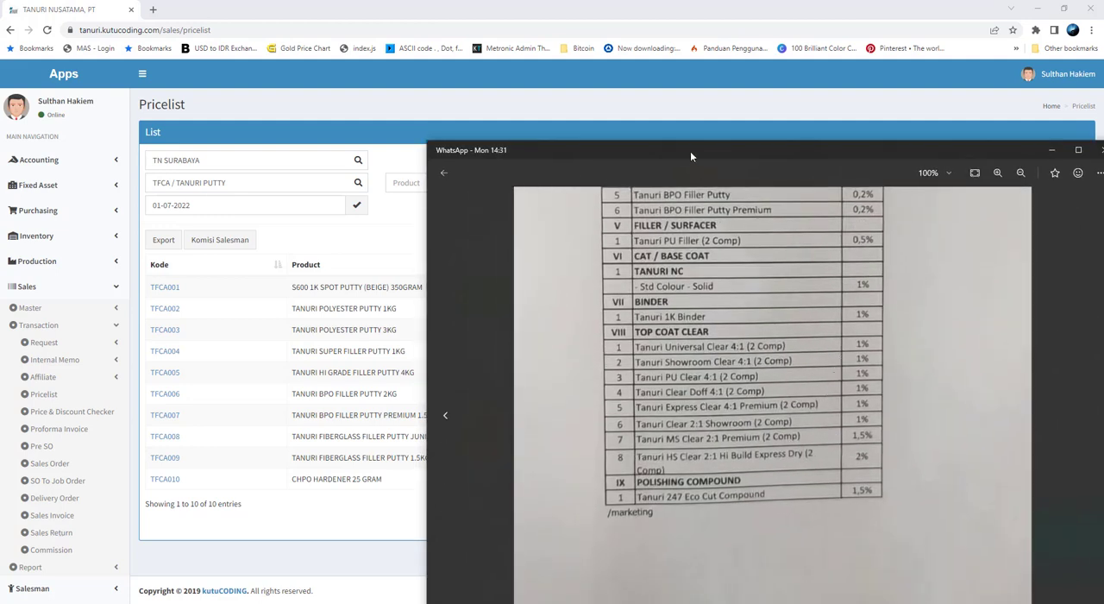
click(136, 479)
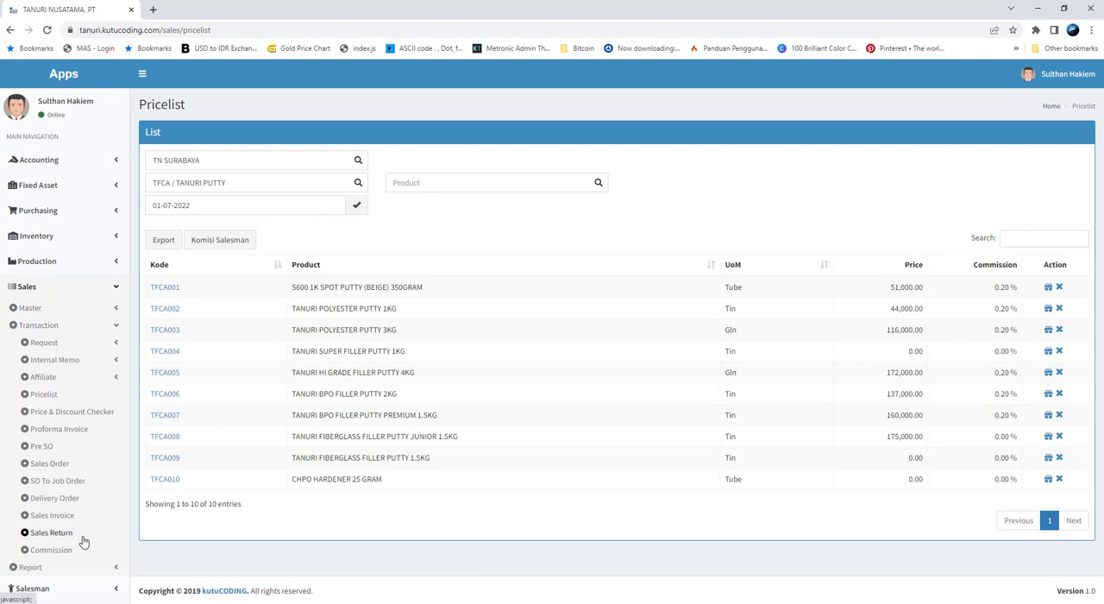
Add a new entry in the Sales Commission list and set its period to Oktober, 2022
click(52, 550)
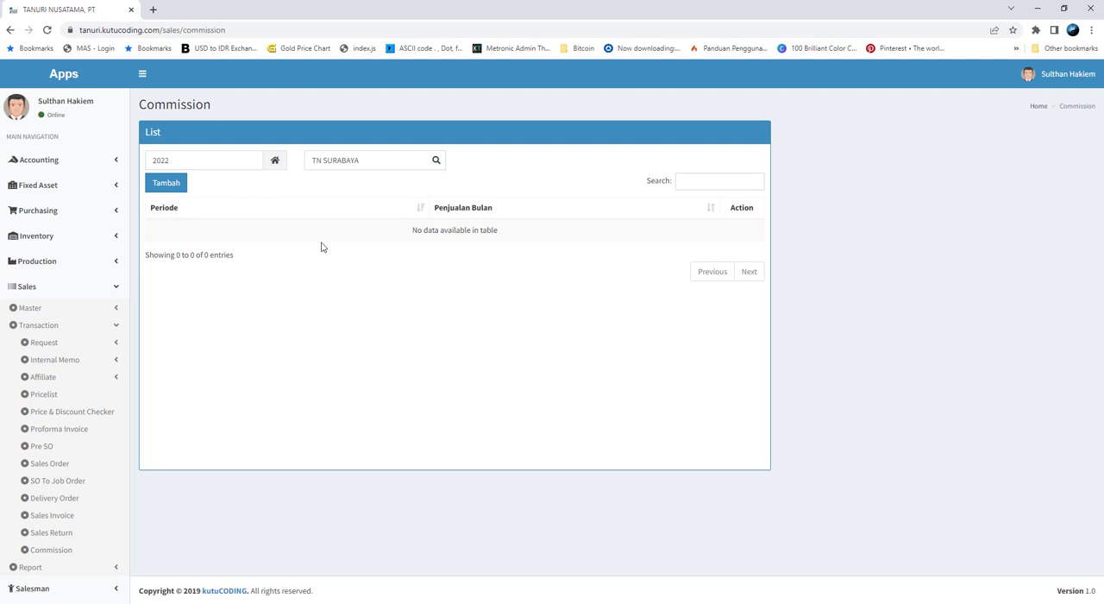
click(240, 161)
click(322, 205)
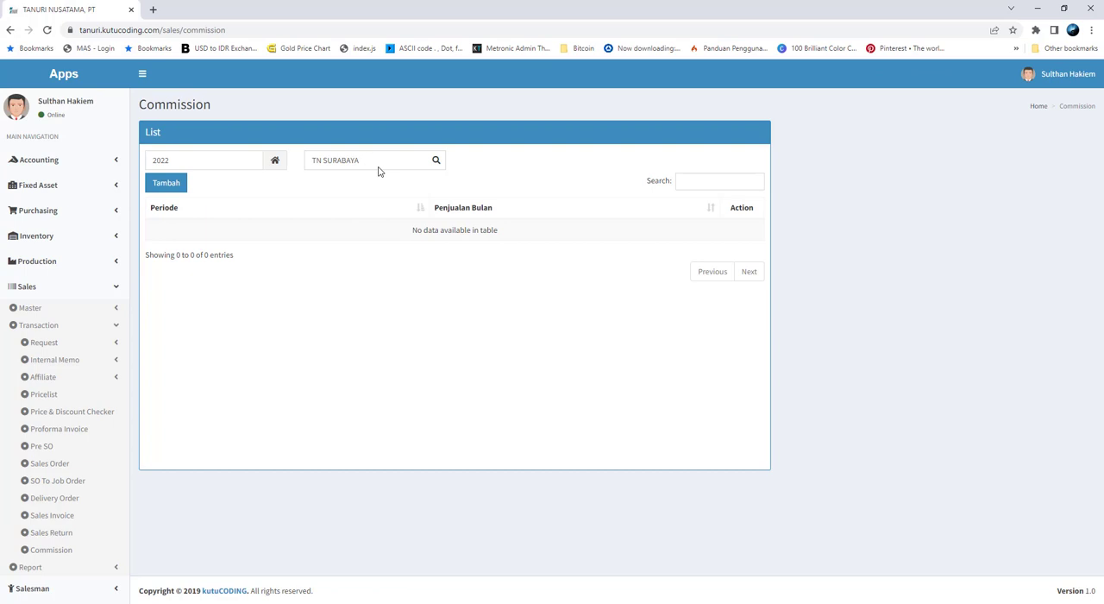
click(167, 182)
click(293, 165)
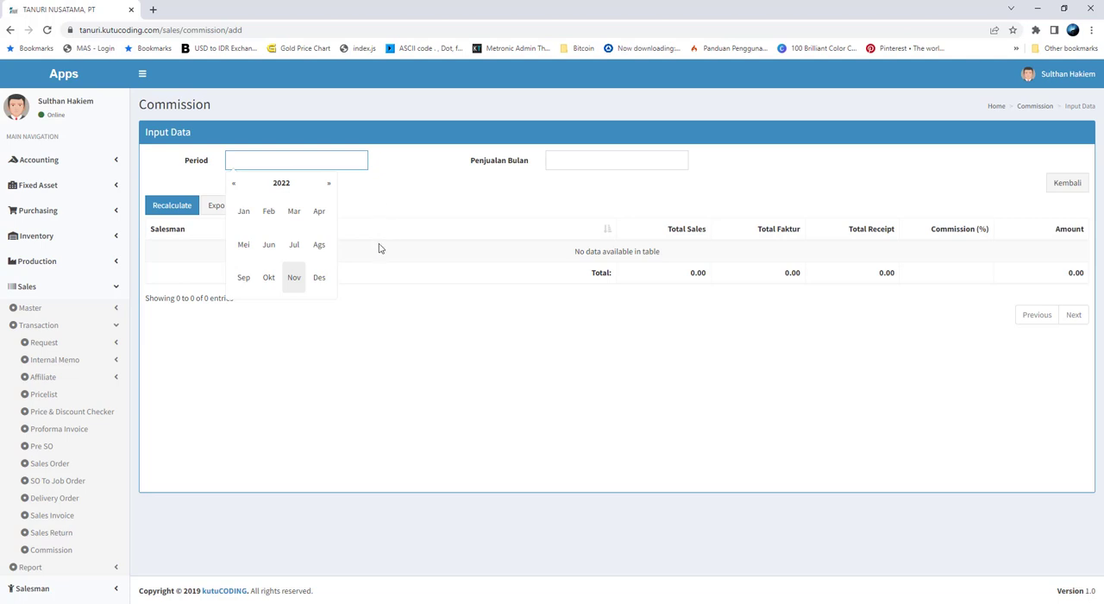
click(269, 278)
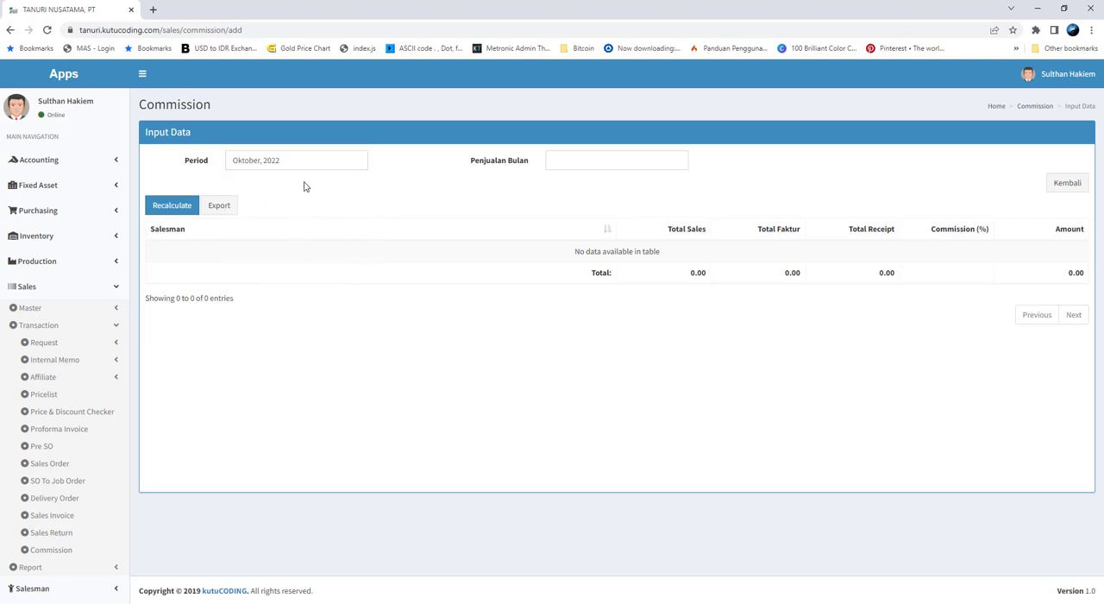
Set the commission entry's Penjualan Bulan to Juli, 2022 to calculate the salesmen's commissions
click(568, 167)
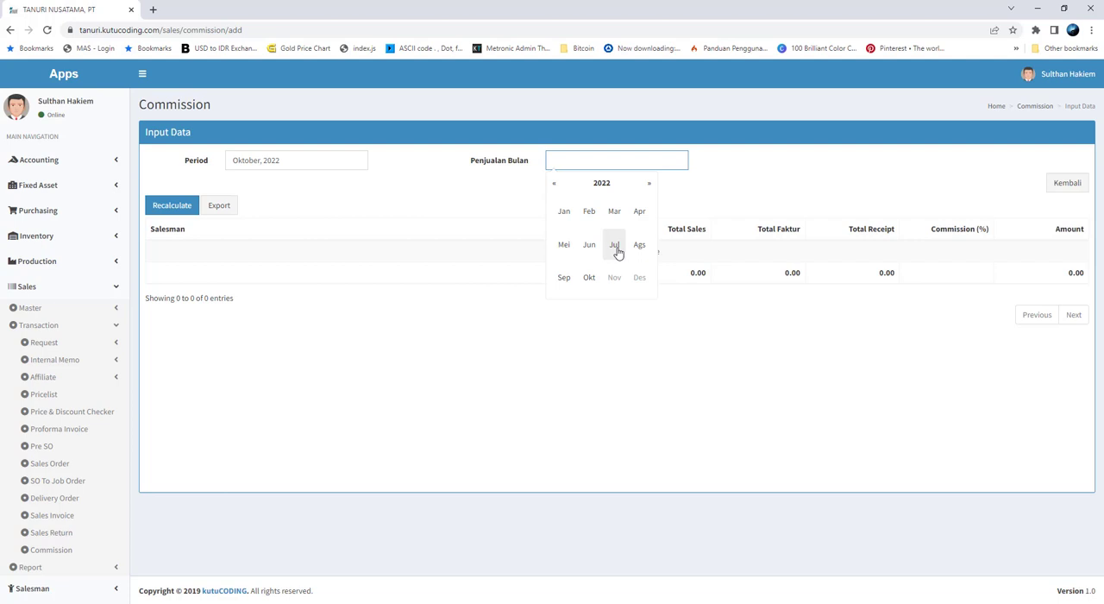
click(308, 160)
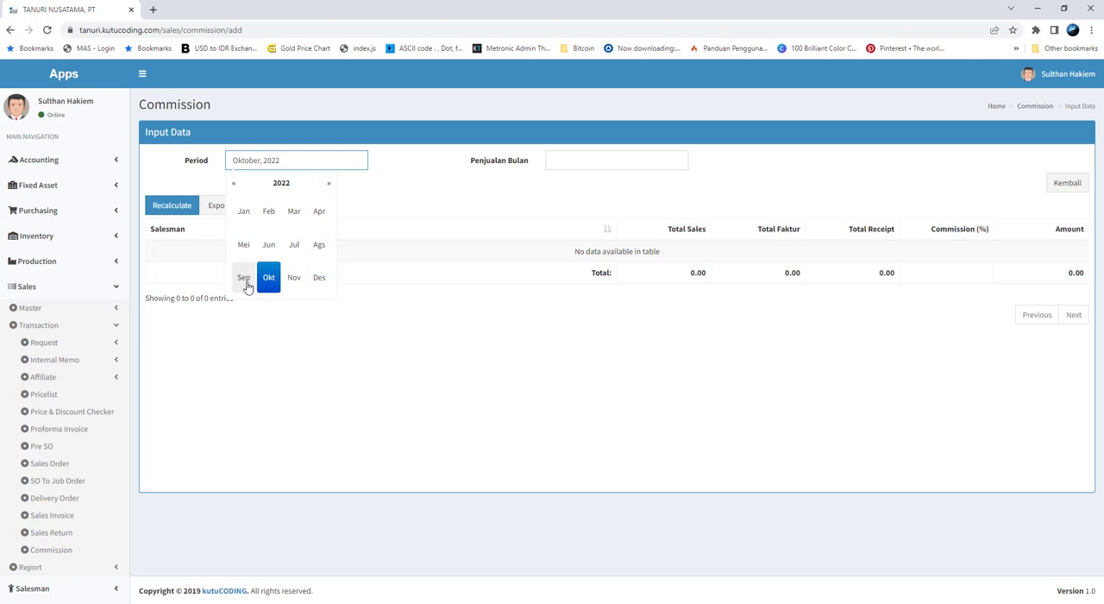
click(452, 209)
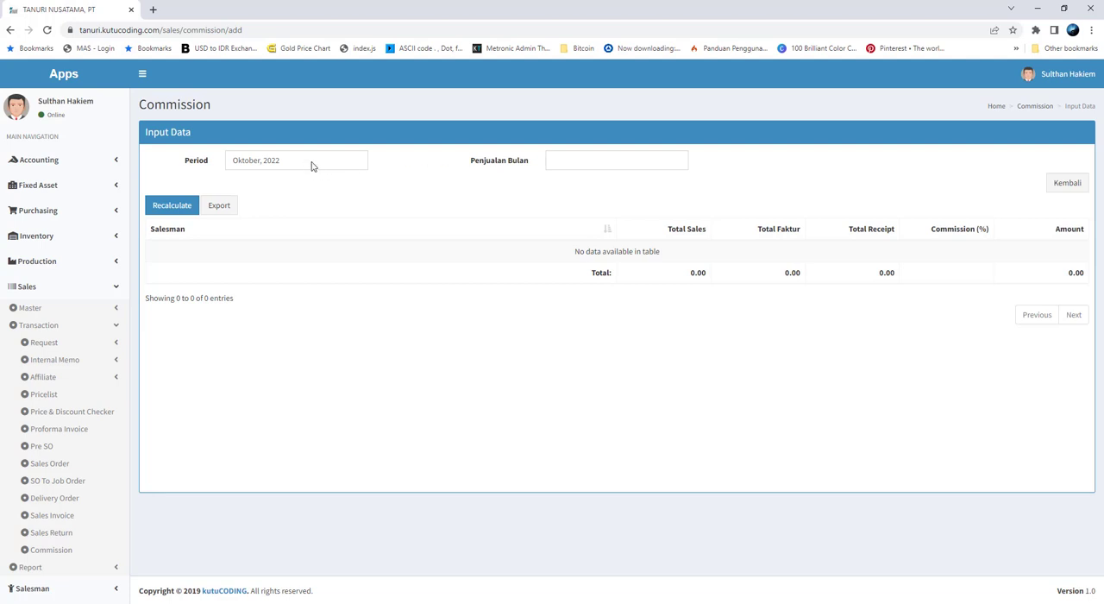
click(578, 163)
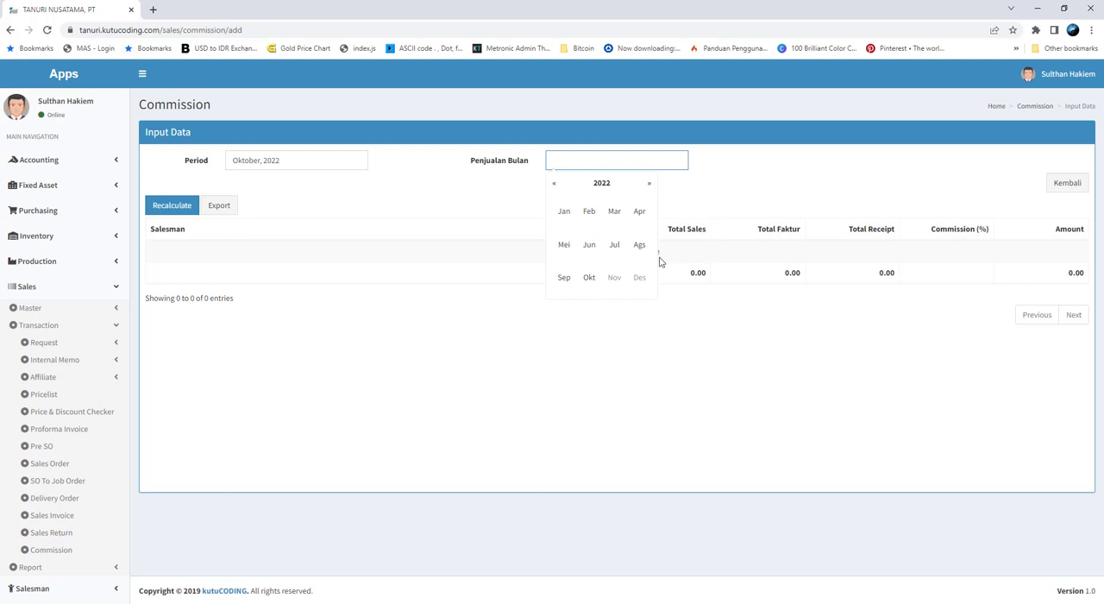
click(615, 248)
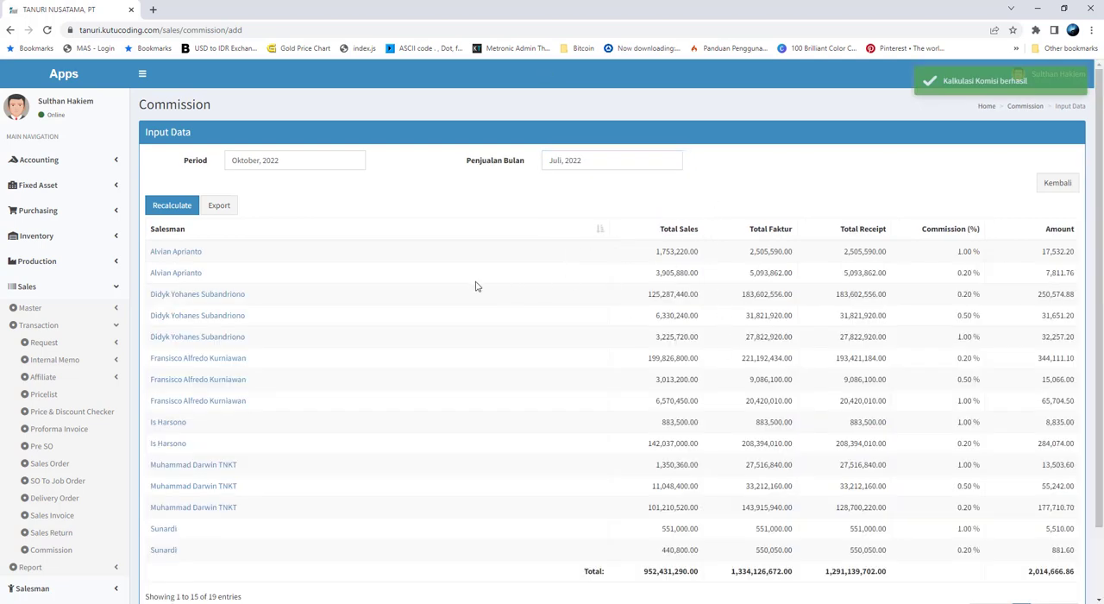
Examine the calculated commission table, comparing the first salesman's total sales, faktur, receipt, commission percentage and amount
scroll(475, 287, down, 1)
scroll(475, 287, up, 1)
drag(657, 235, 707, 258)
click(658, 250)
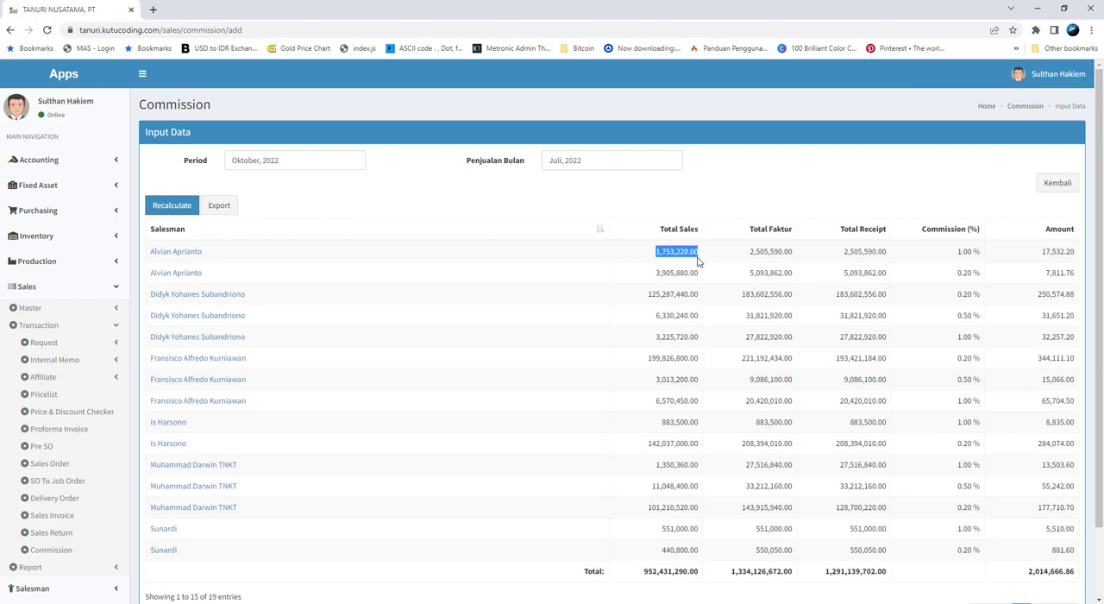
click(705, 260)
drag(742, 256, 800, 261)
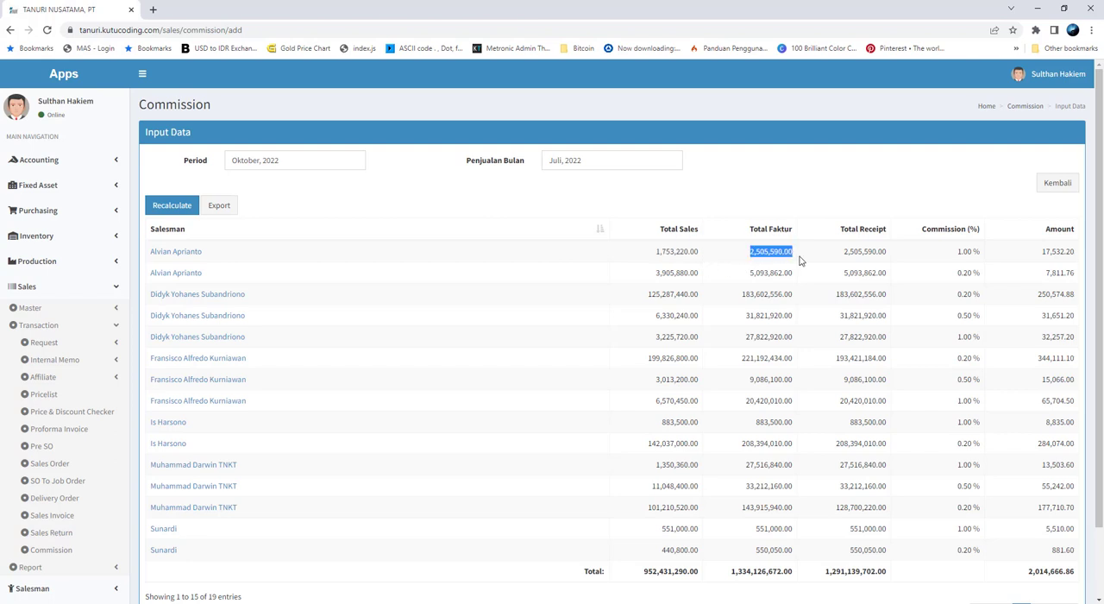
drag(658, 253, 892, 258)
click(719, 254)
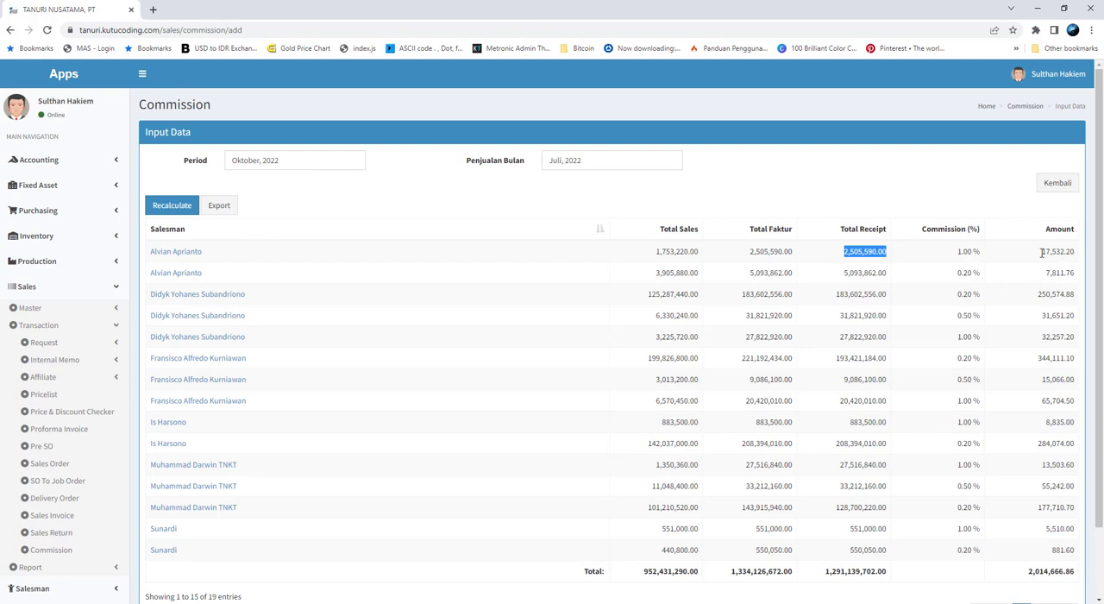
click(723, 318)
triple_click(954, 281)
click(1022, 300)
View the first salesman's invoice details across all columns, close them and check the rest of the commission table
click(187, 253)
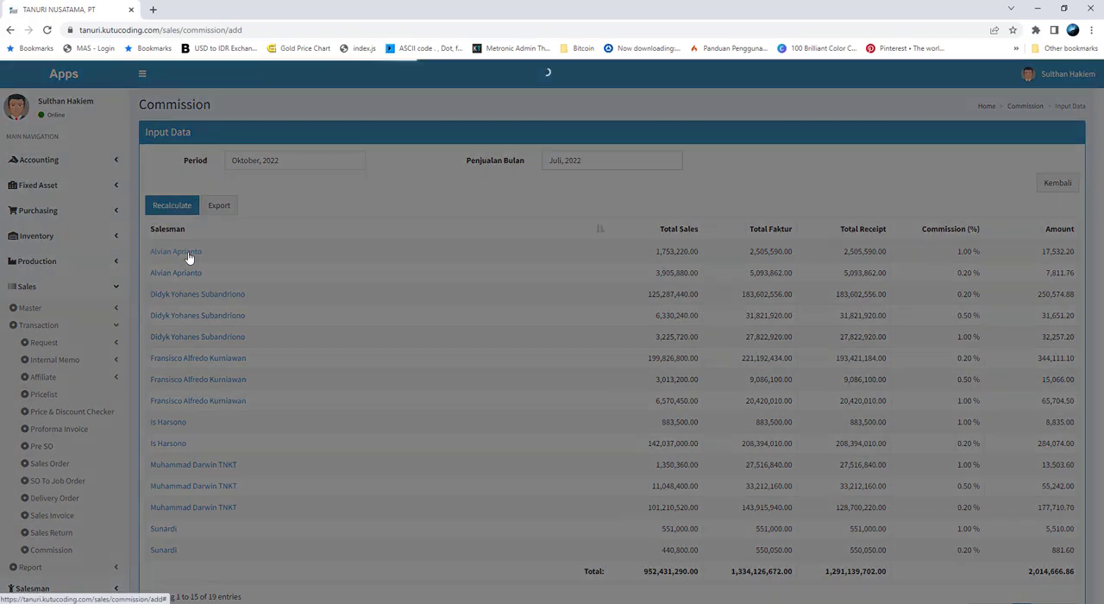
drag(578, 385, 655, 384)
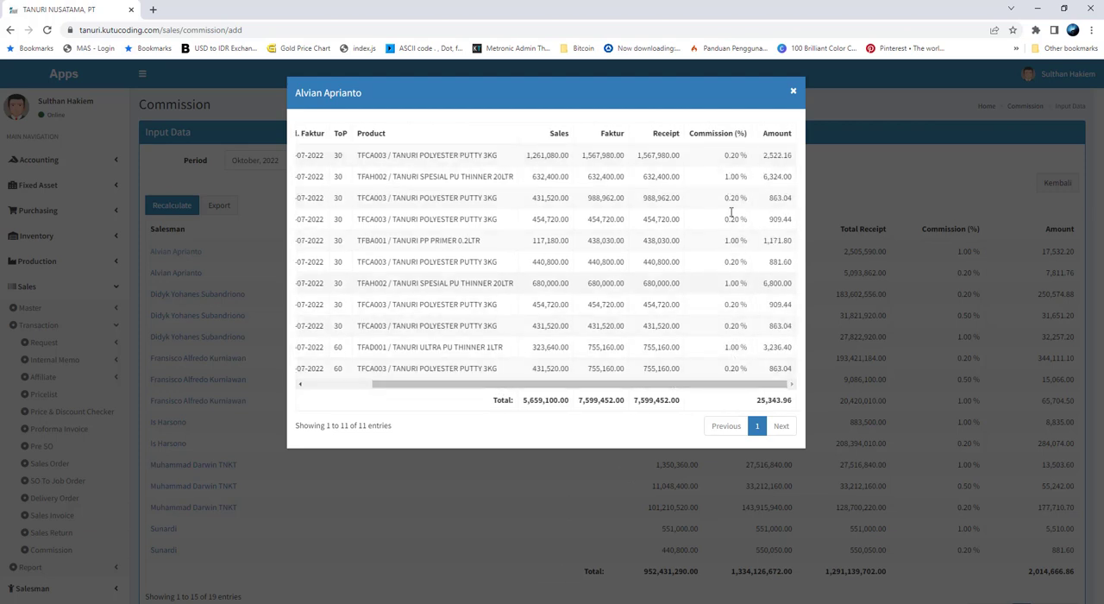
drag(743, 384, 575, 383)
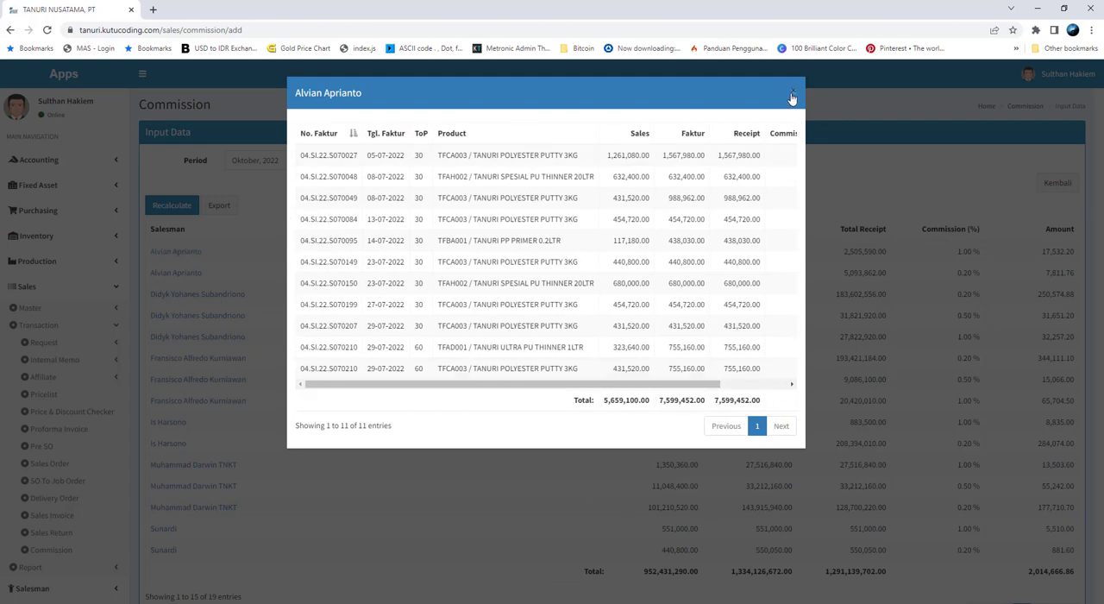
click(792, 98)
scroll(730, 440, down, 1)
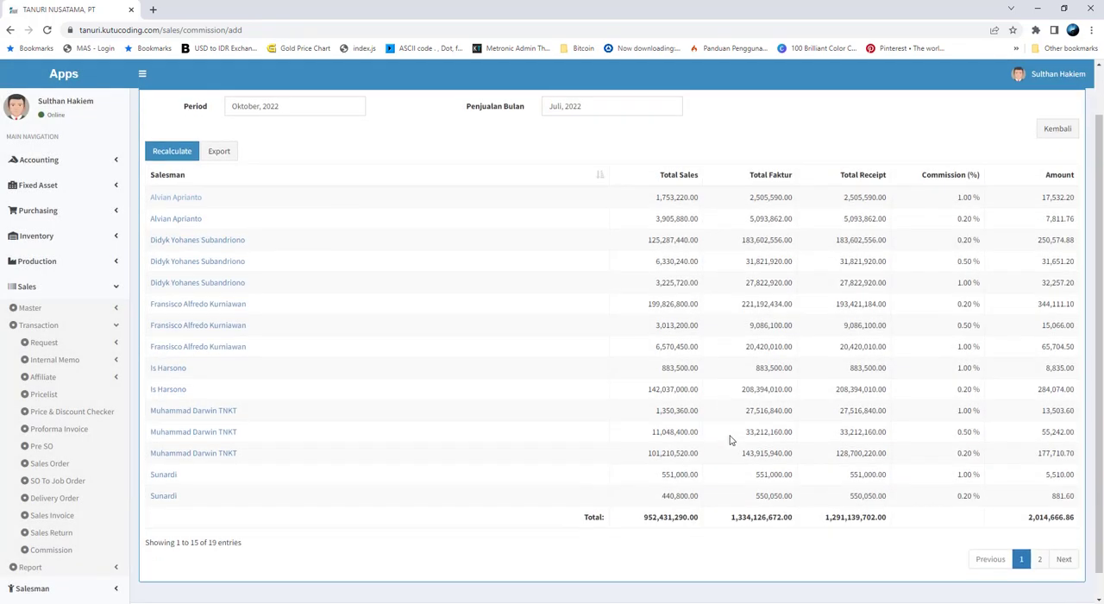
Export the commission table as an Excel workbook into the temp folder and open the downloaded file in Excel in a full-size window
scroll(730, 439, up, 1)
click(229, 212)
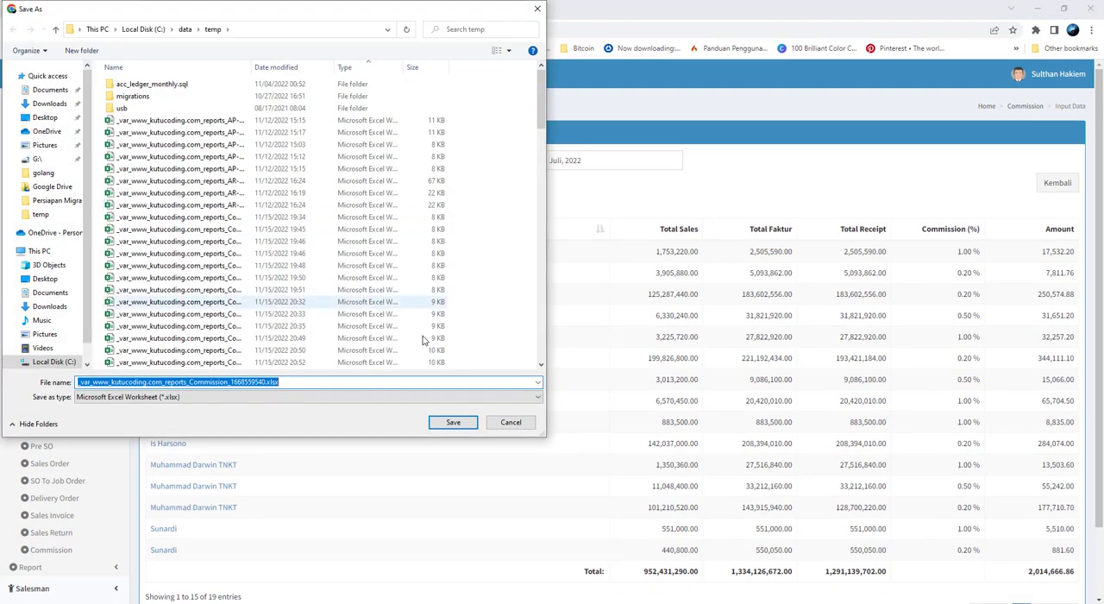
click(453, 422)
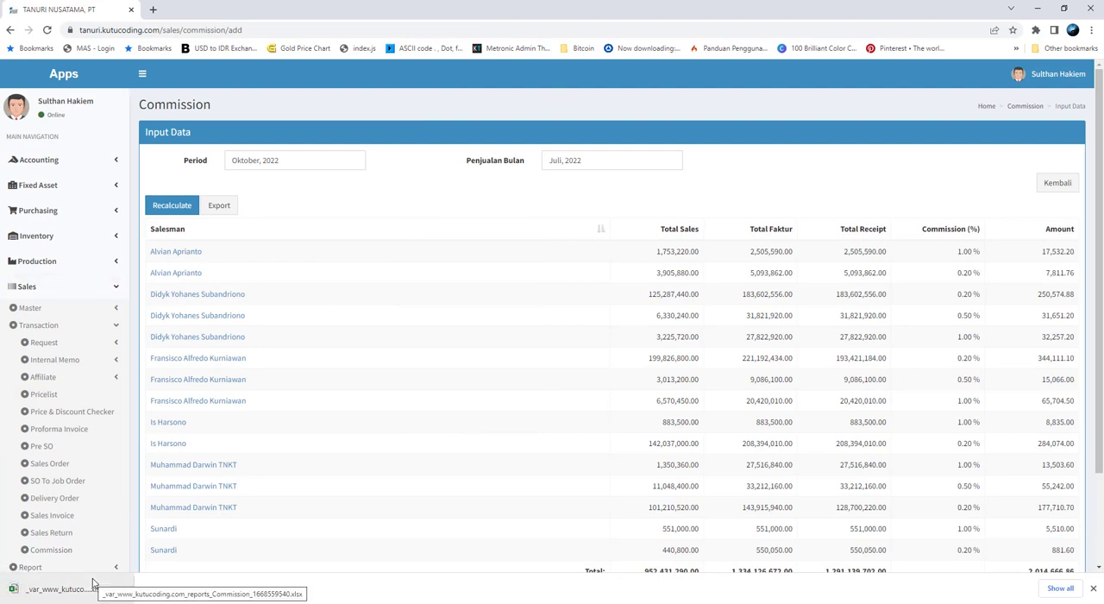
click(93, 583)
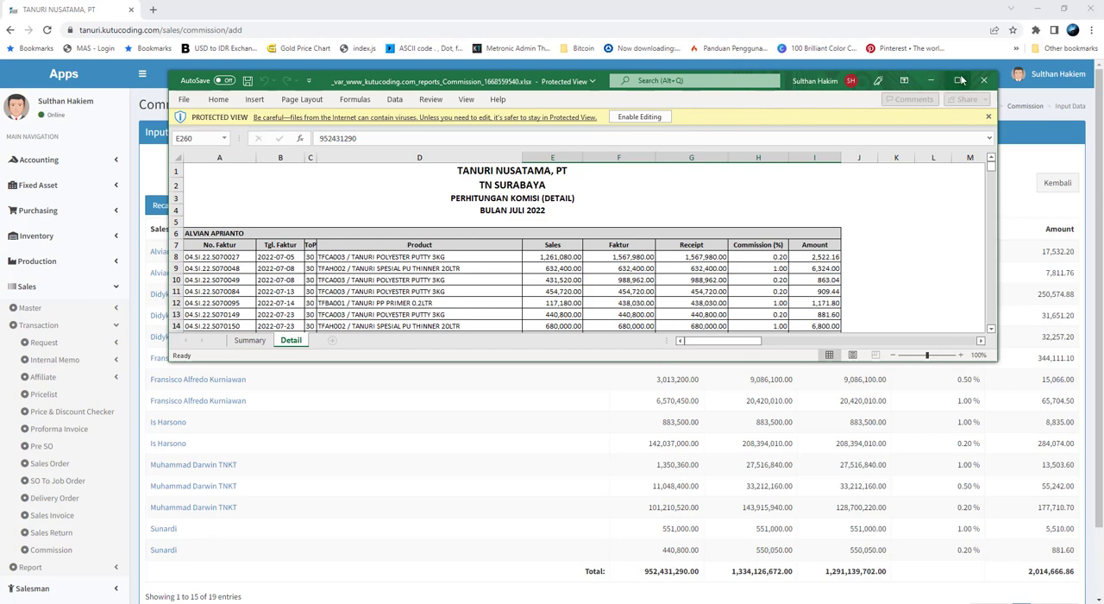
click(957, 76)
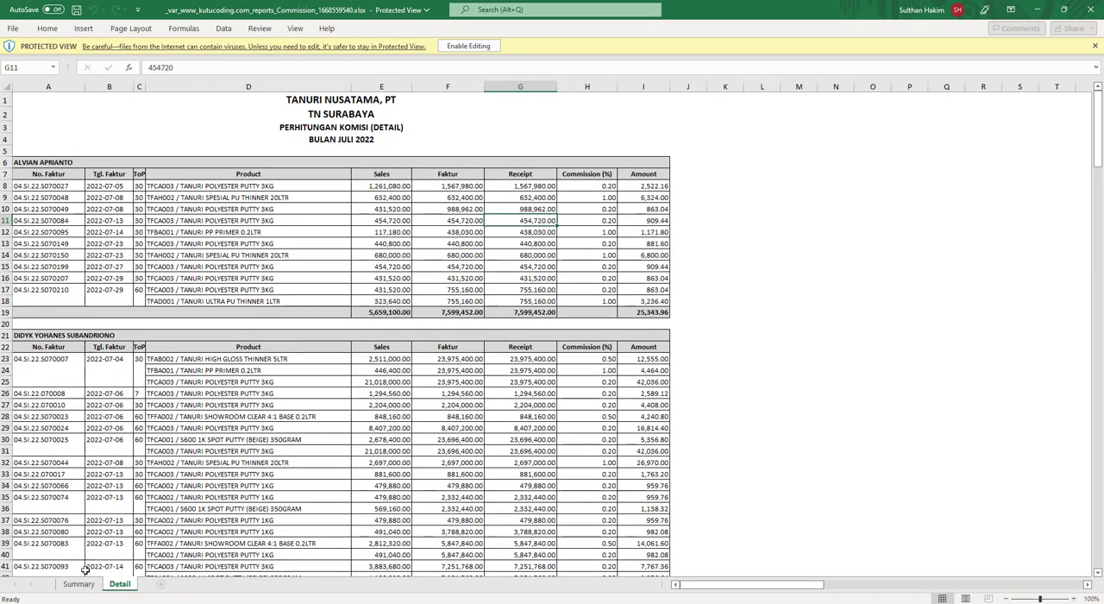
Examine the Summary sheet of the exported report, checking the sales, receipt, commission percentage and amount figures per salesman
click(78, 583)
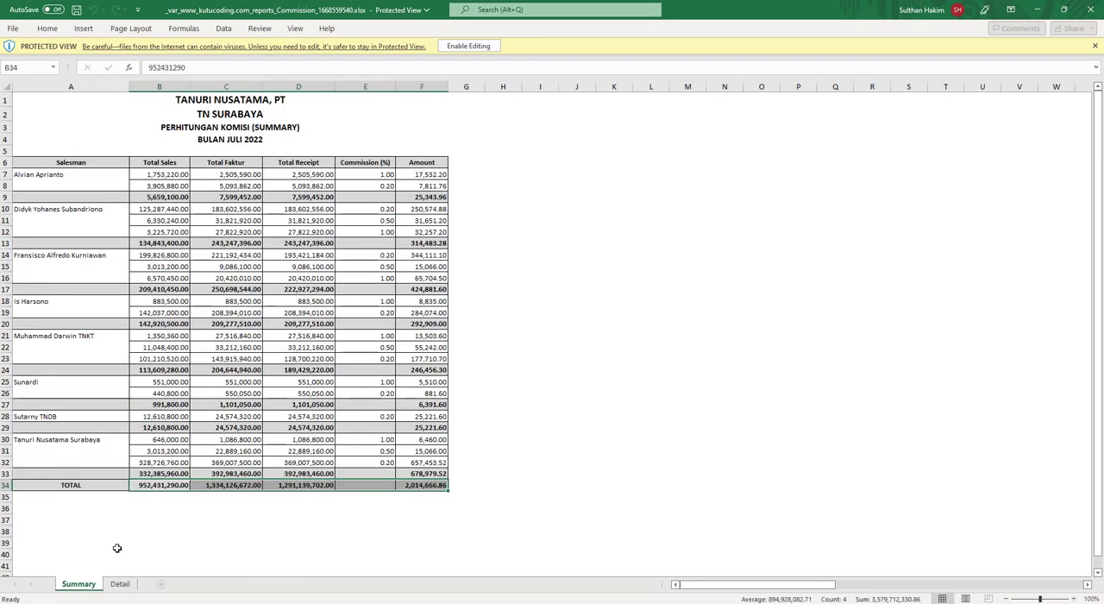
click(298, 174)
click(389, 176)
click(418, 187)
click(423, 198)
click(207, 206)
click(162, 209)
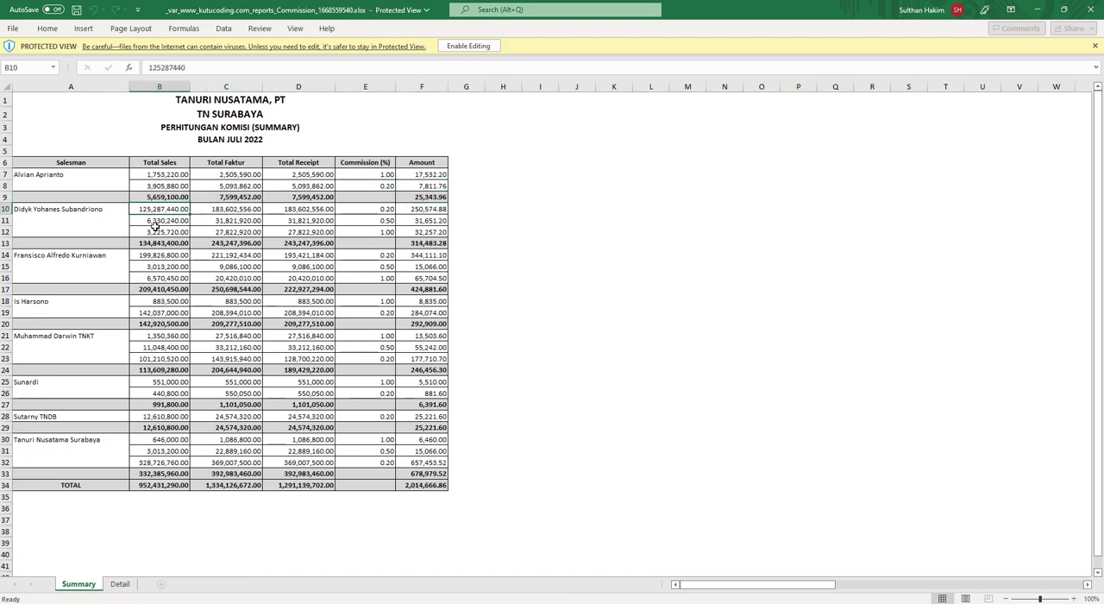
click(154, 230)
scroll(154, 243, down, 2)
scroll(153, 243, up, 2)
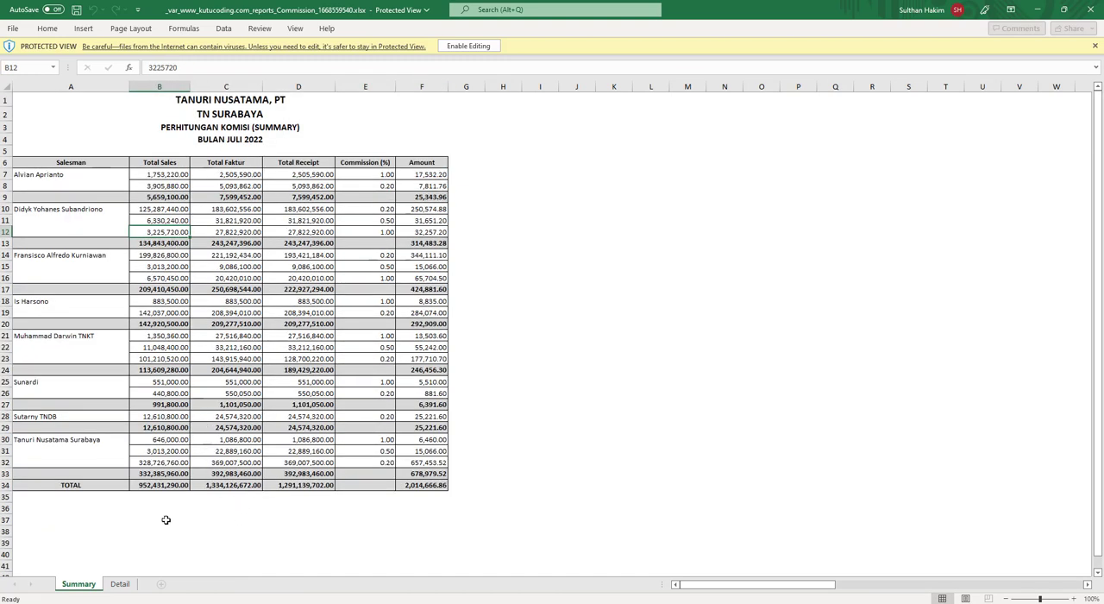
Look through the Detail sheet's invoice lines for all salesmen down to Tanuri Nusatama Surabaya and return to the start
click(119, 584)
scroll(272, 406, down, 5)
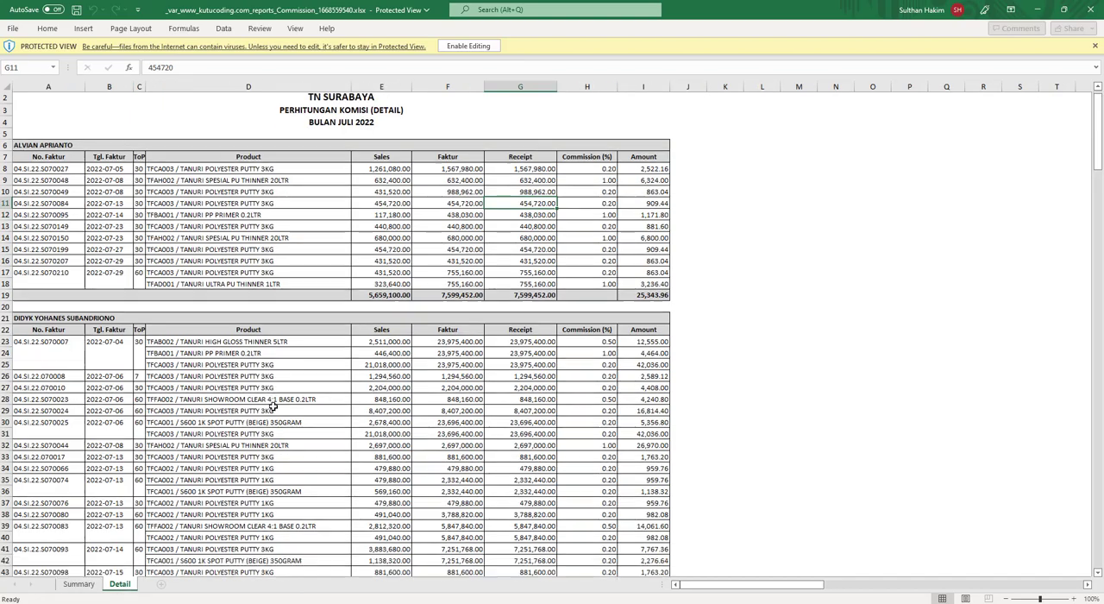
scroll(273, 407, down, 20)
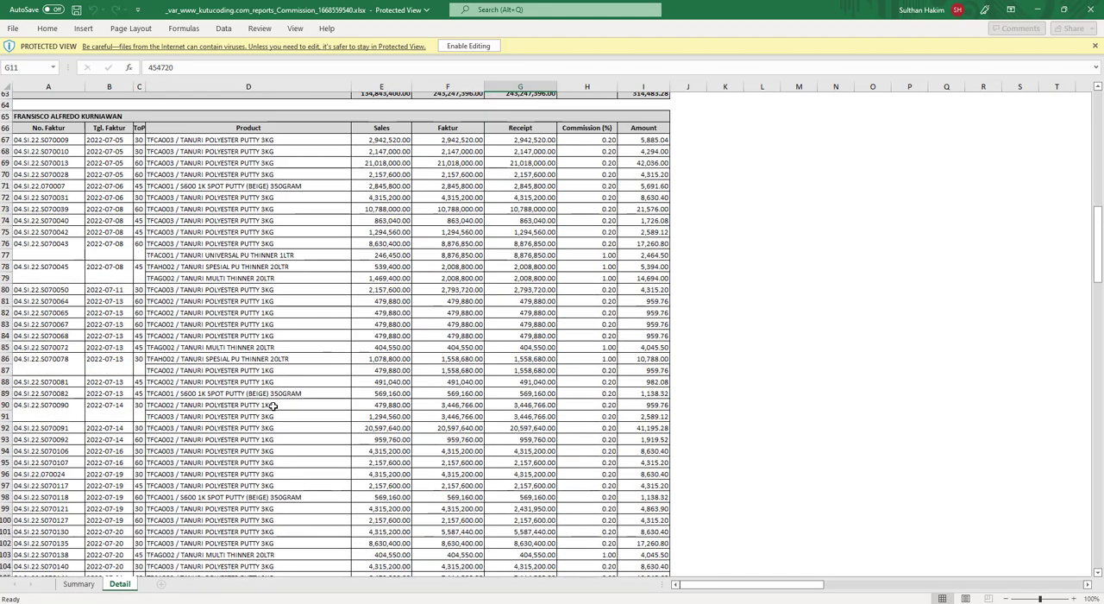
scroll(273, 406, down, 20)
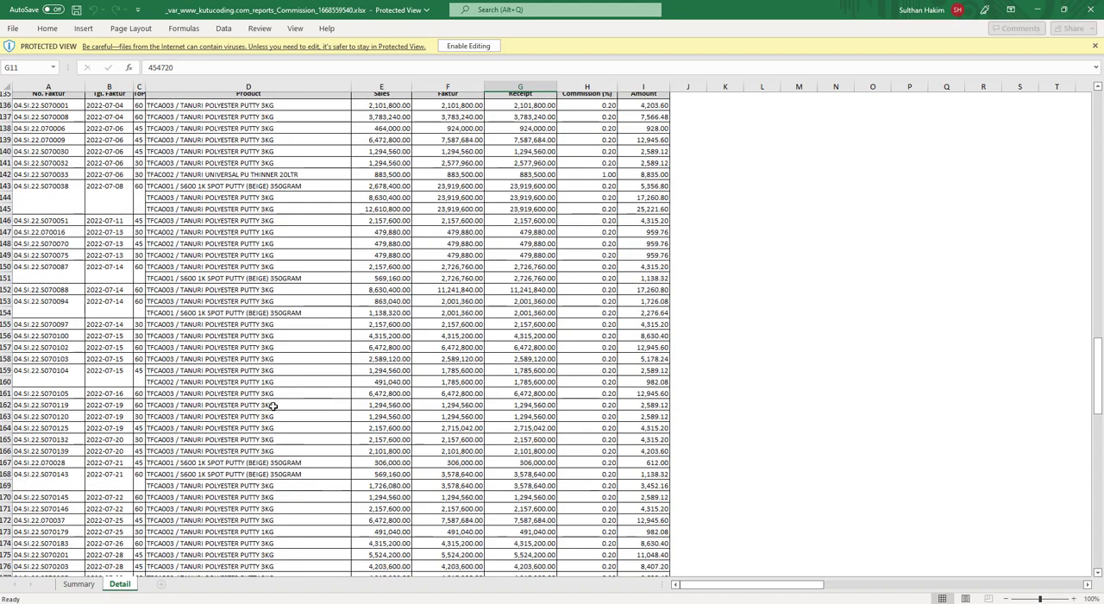
scroll(272, 406, down, 20)
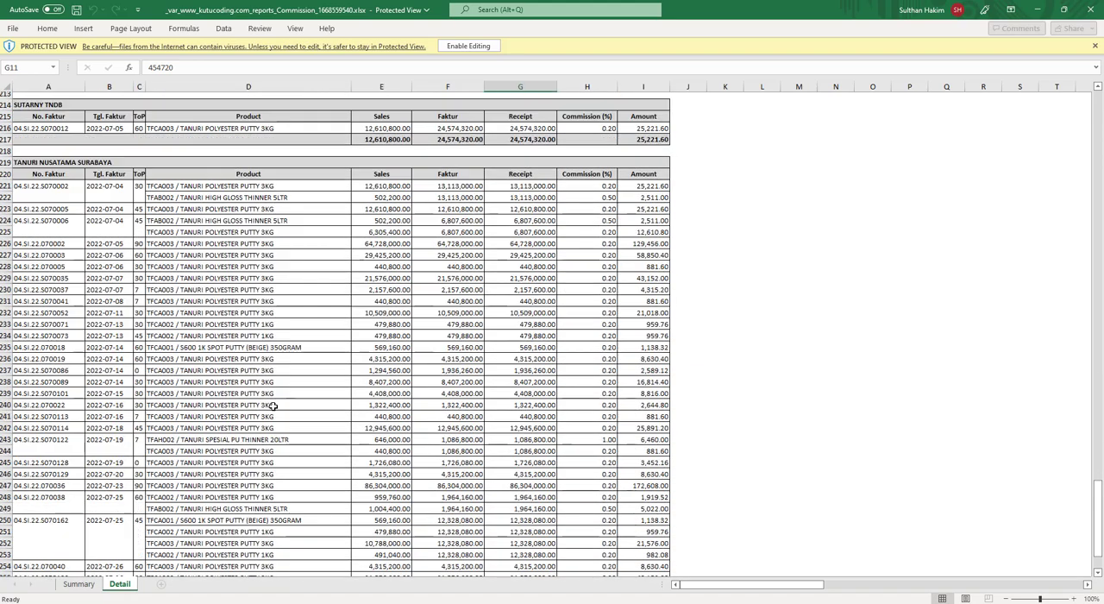
scroll(272, 406, up, 20)
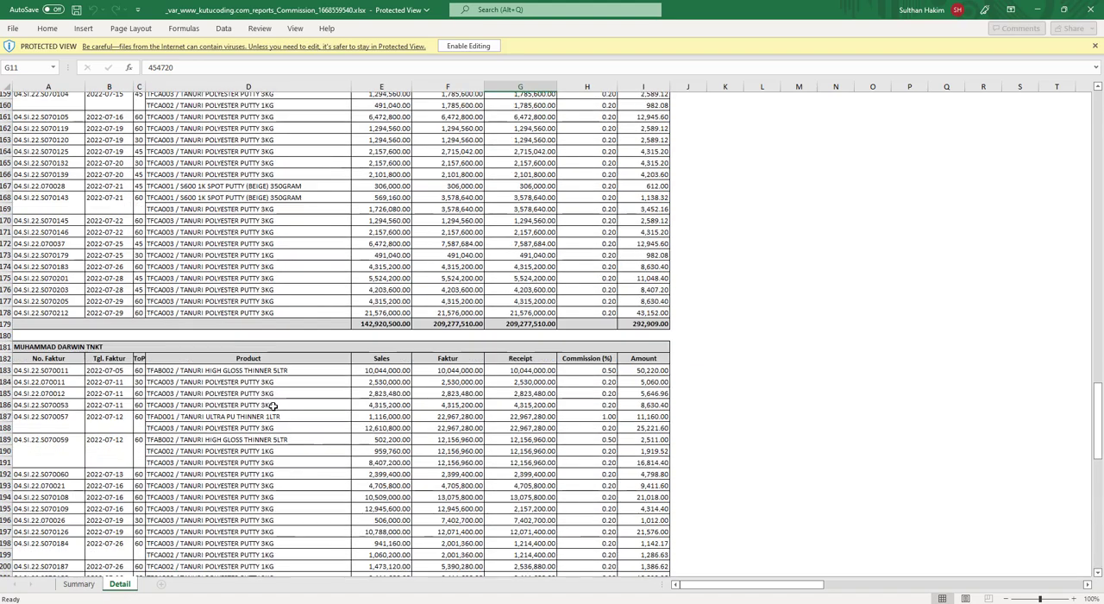
scroll(273, 406, up, 20)
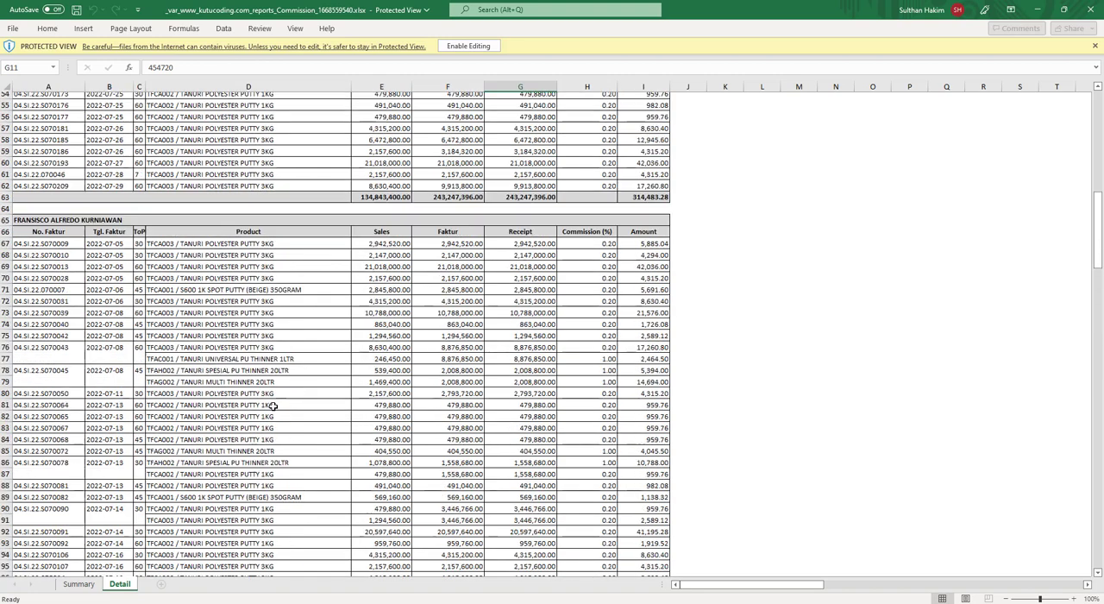
scroll(272, 406, up, 12)
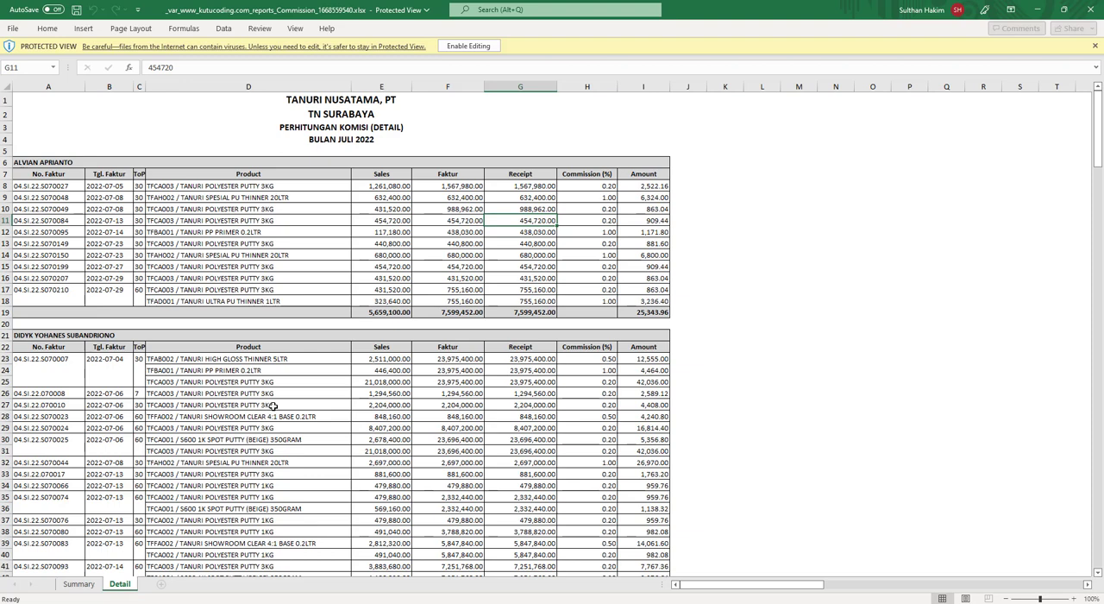
Enable editing of the protected commission workbook and check the first salesman's sales and faktur values in the Detail sheet
click(471, 47)
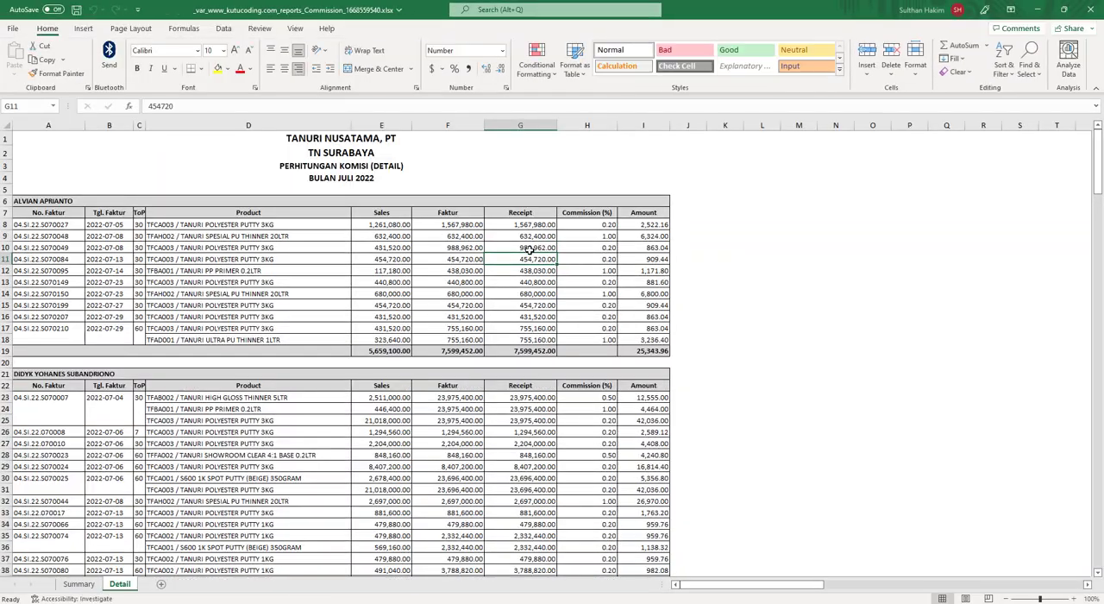
click(619, 274)
click(482, 239)
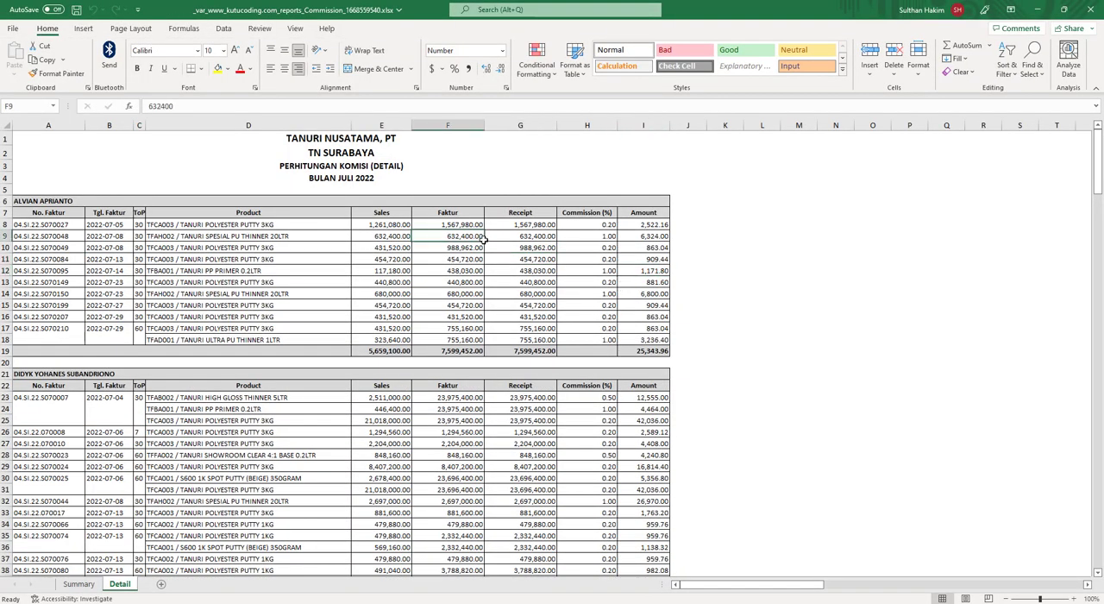
click(437, 225)
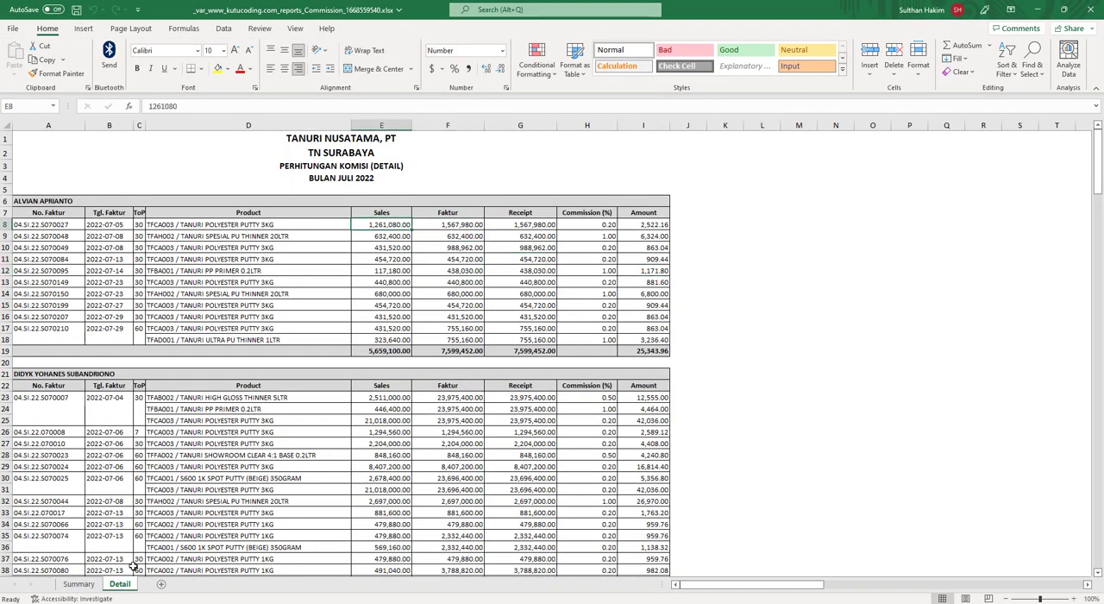
Check whether the first salesman's total sales, total faktur and amount in the Summary sheet are plain values or formulas
click(80, 583)
click(287, 262)
click(212, 215)
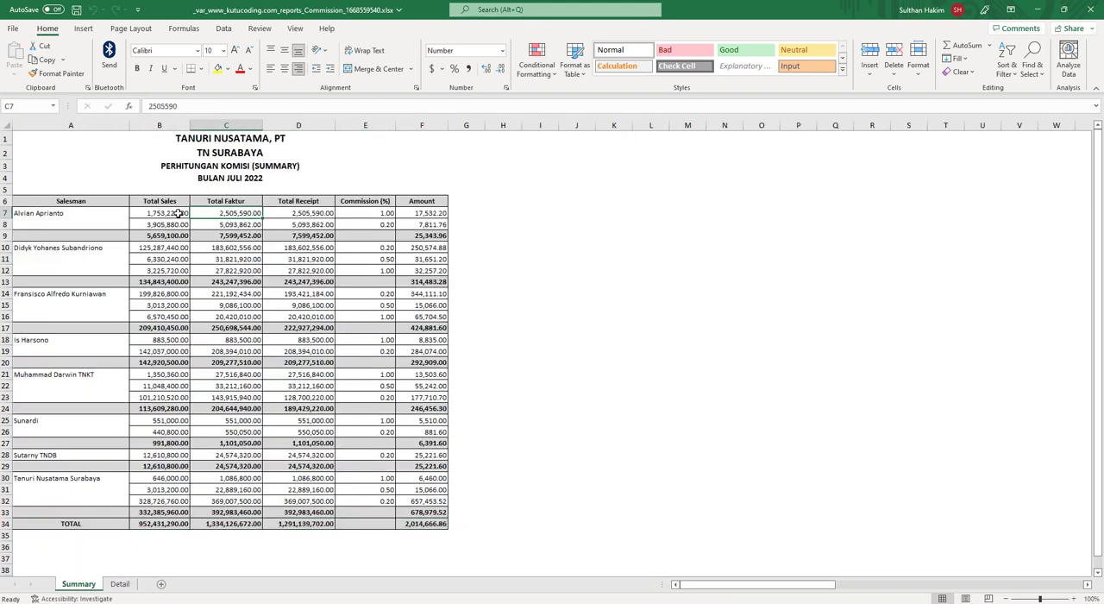
click(168, 213)
click(247, 212)
click(421, 213)
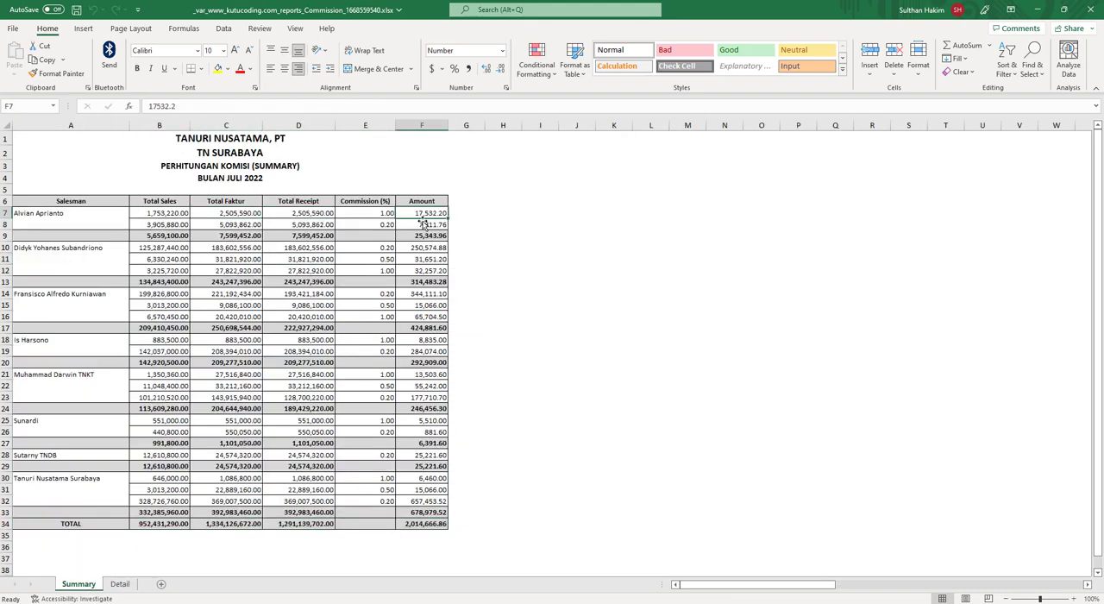
Return to the Detail sheet and check the faktur, receipt and amount cells of the first salesman's first invoice line
click(121, 584)
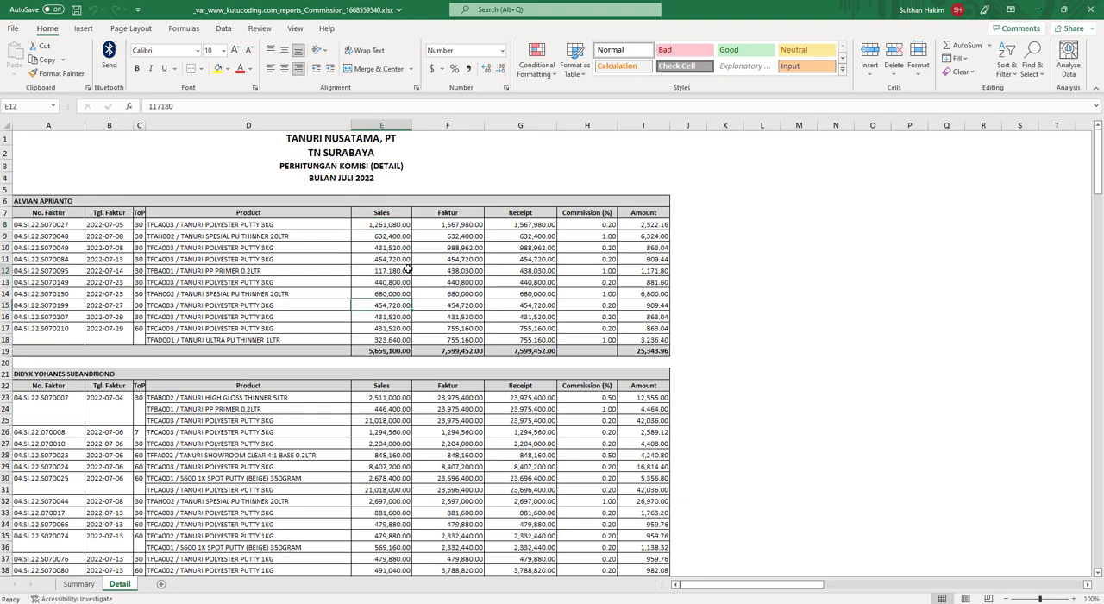
click(498, 227)
click(635, 227)
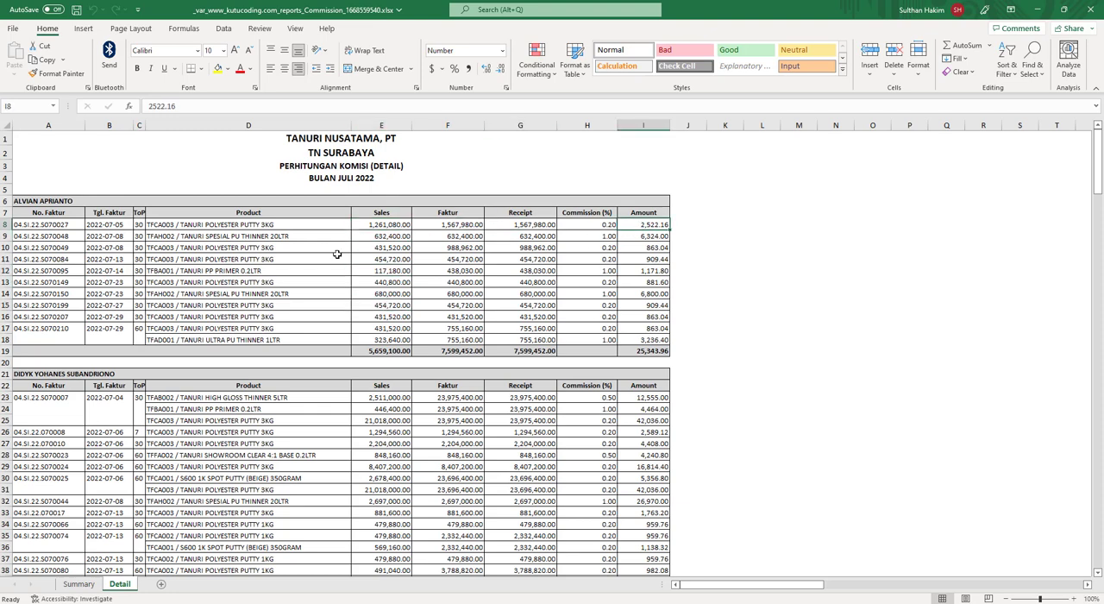